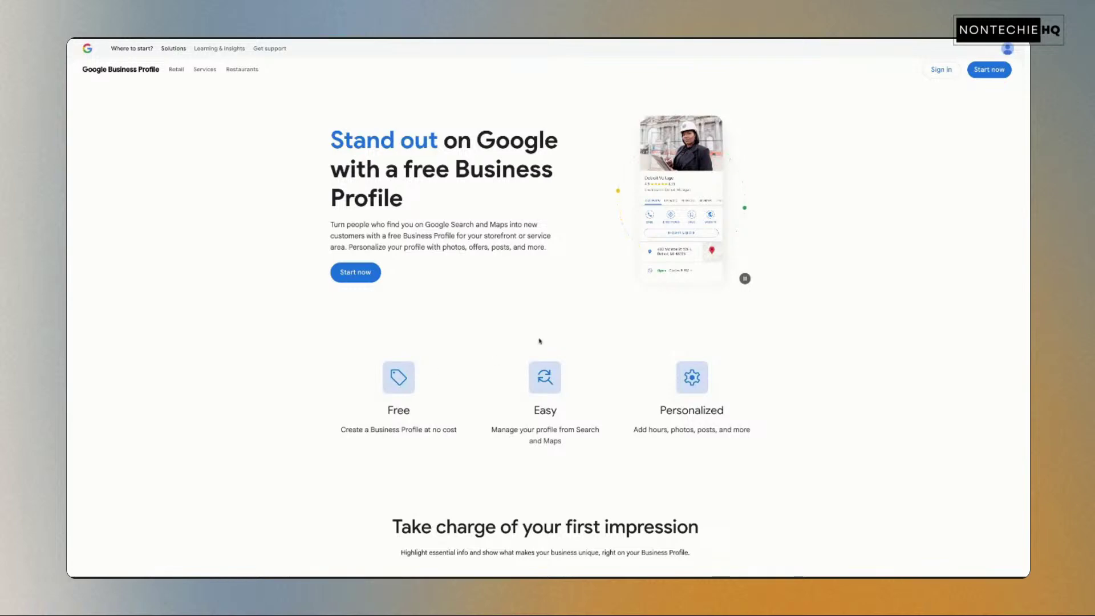
pyautogui.scroll(-10, 539, 341)
pyautogui.scroll(2, 413, 193)
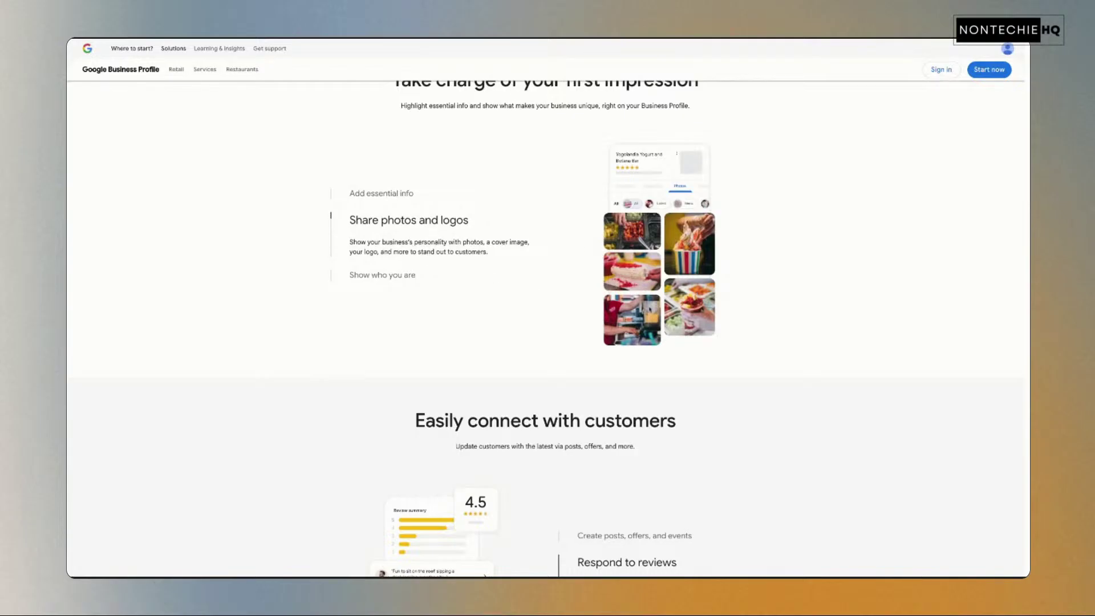
pyautogui.click(408, 276)
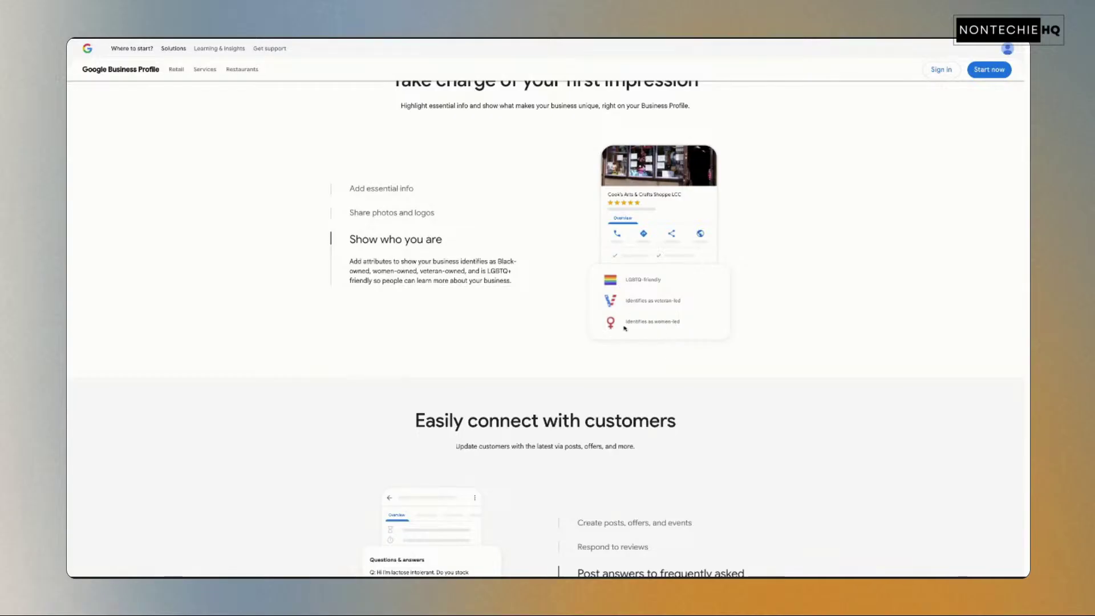
pyautogui.scroll(-4, 633, 314)
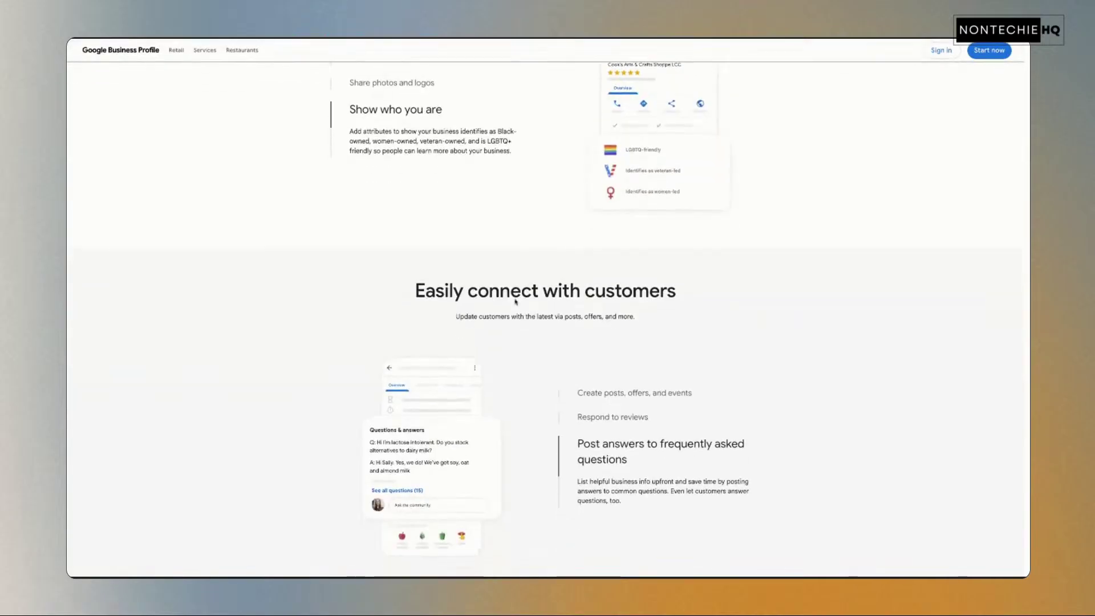
pyautogui.click(616, 291)
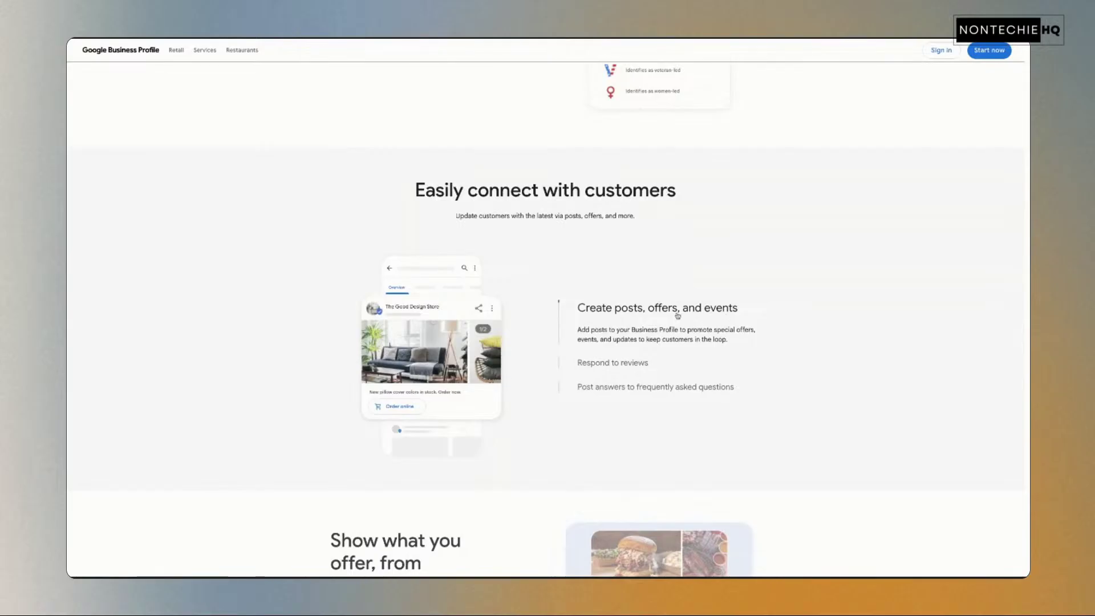
pyautogui.click(627, 363)
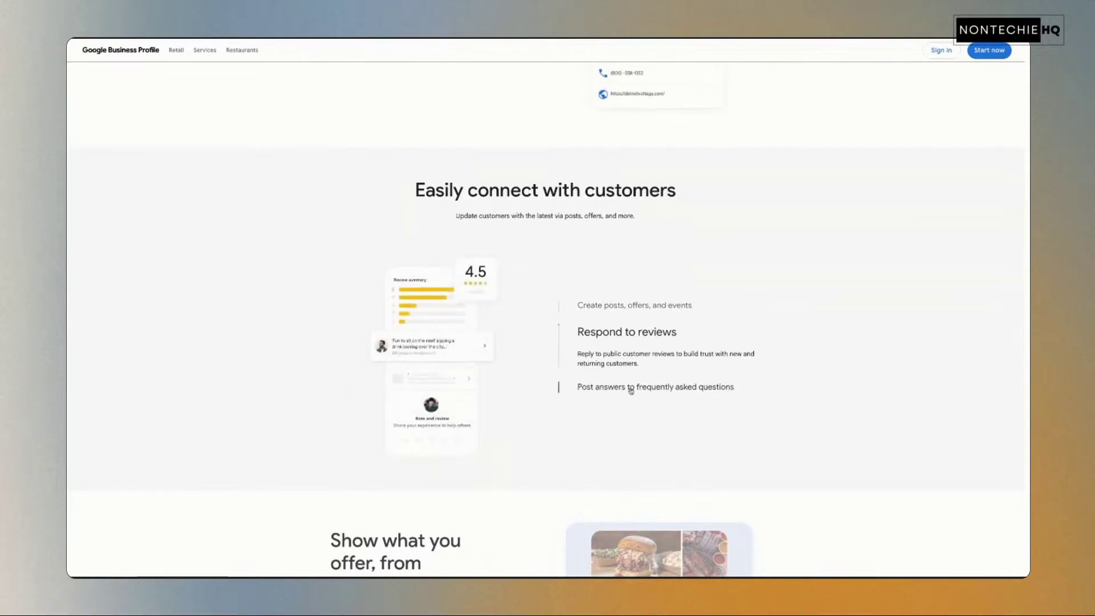
pyautogui.click(630, 389)
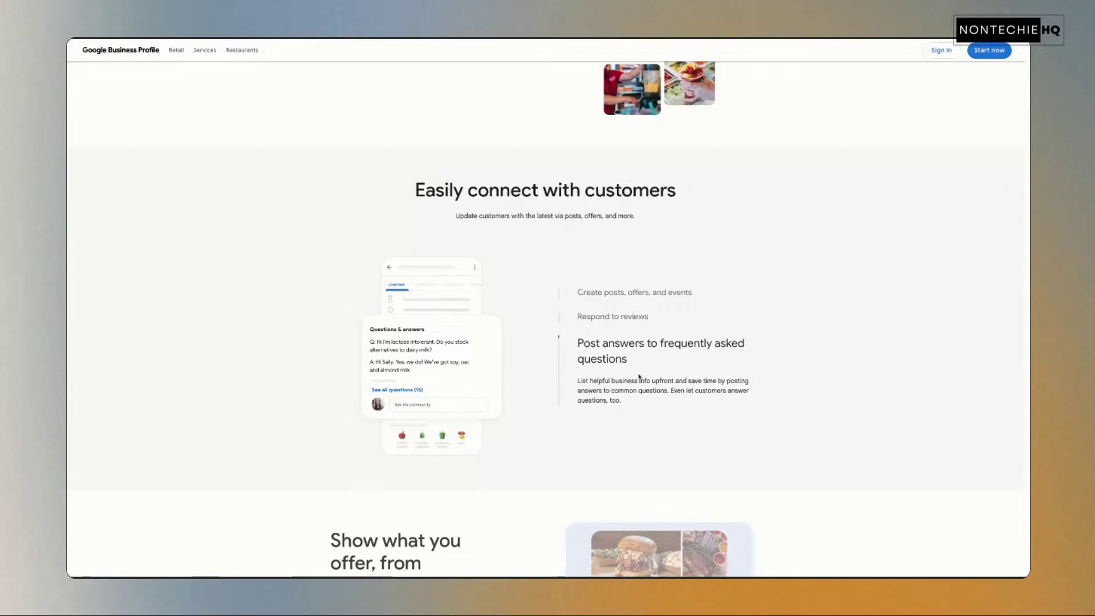
pyautogui.scroll(-1, 639, 380)
pyautogui.scroll(-3, 639, 376)
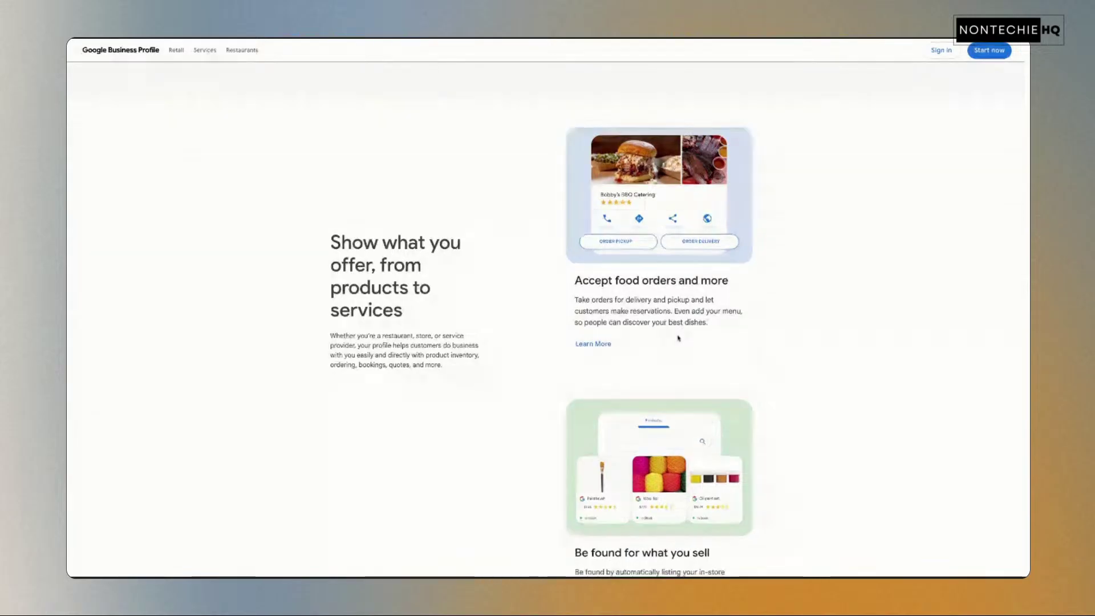
pyautogui.scroll(-5, 678, 338)
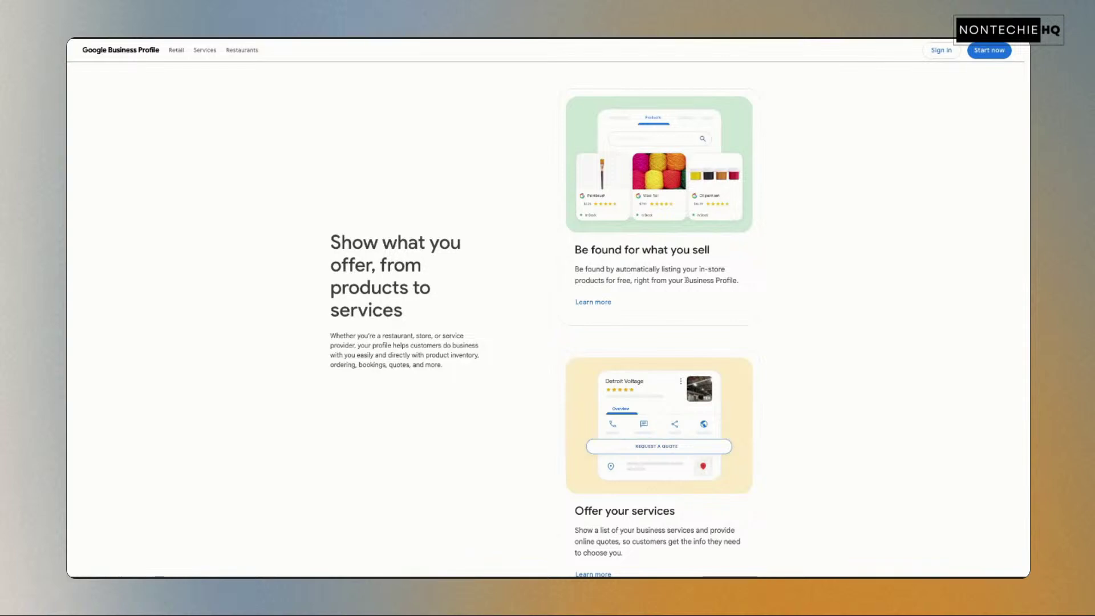
pyautogui.scroll(-4, 686, 278)
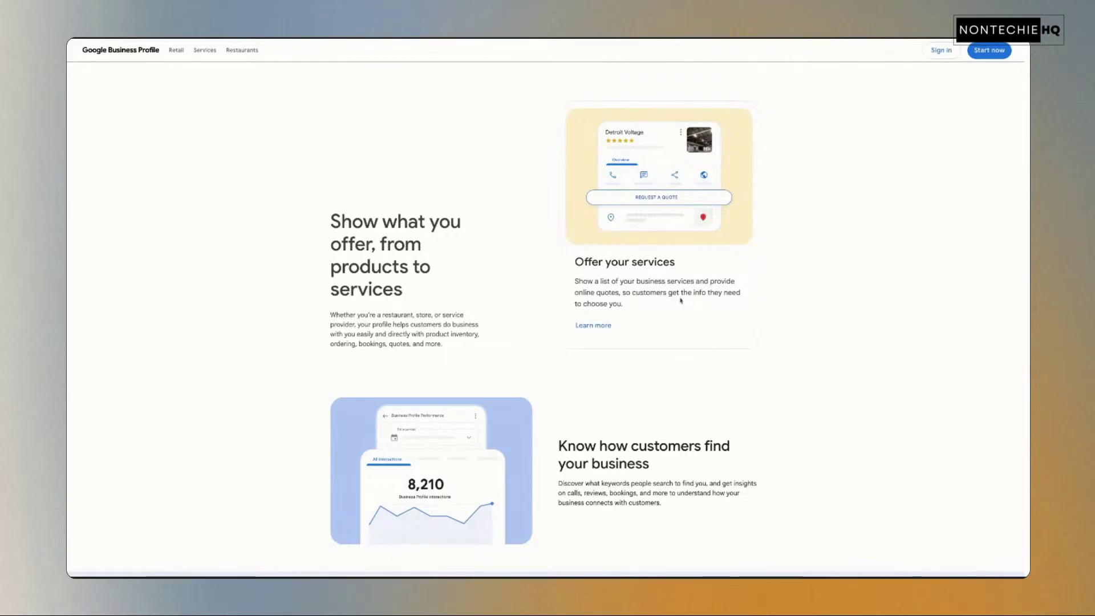
pyautogui.scroll(-1, 681, 308)
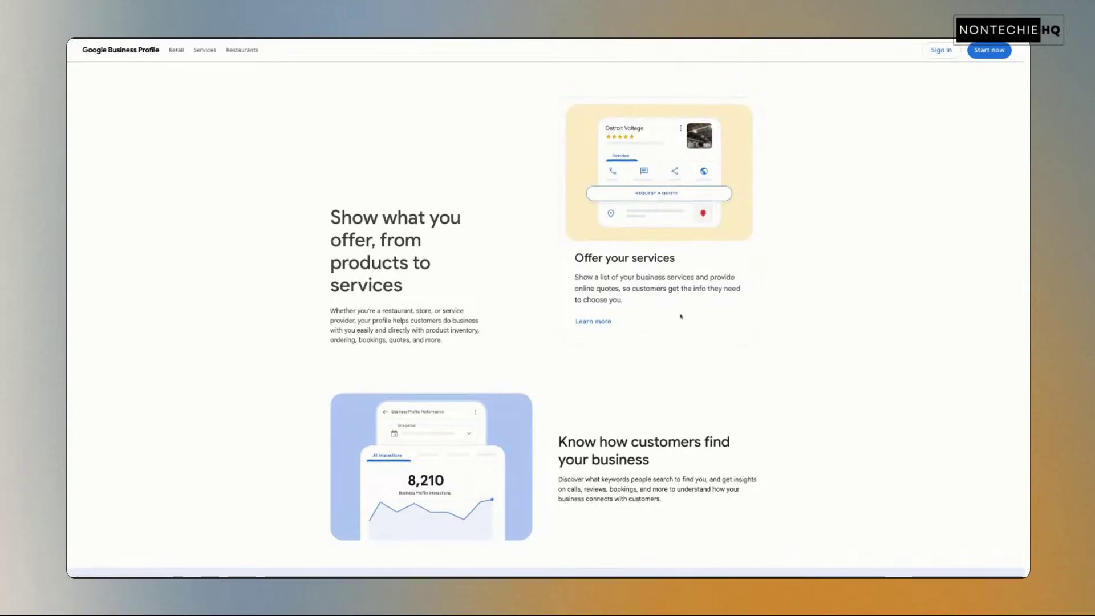
pyautogui.scroll(-2, 681, 318)
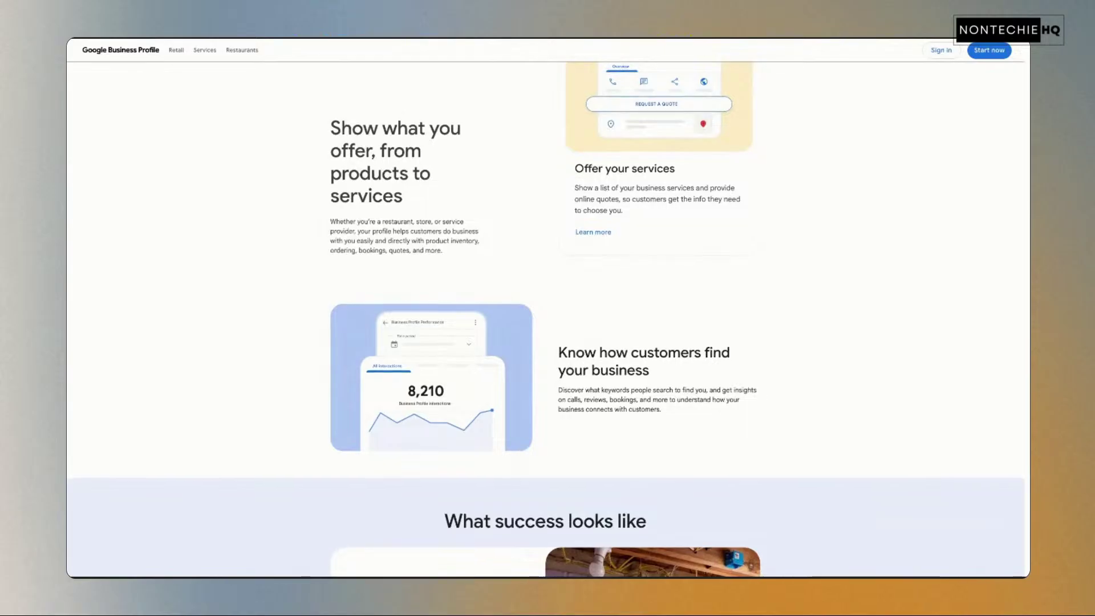
pyautogui.scroll(-1, 546, 318)
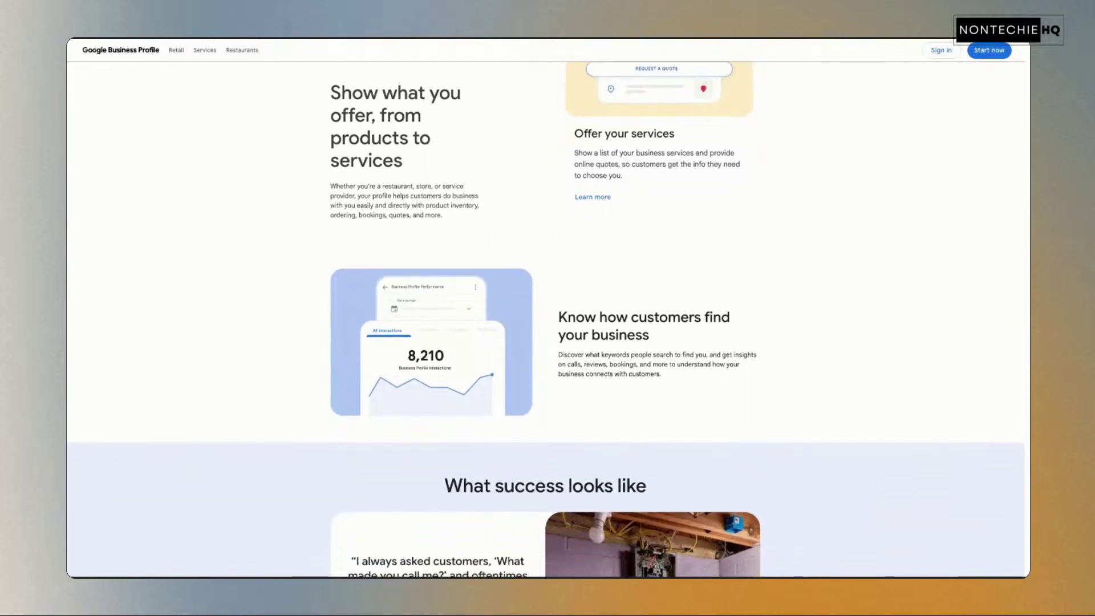
pyautogui.scroll(-2, 673, 315)
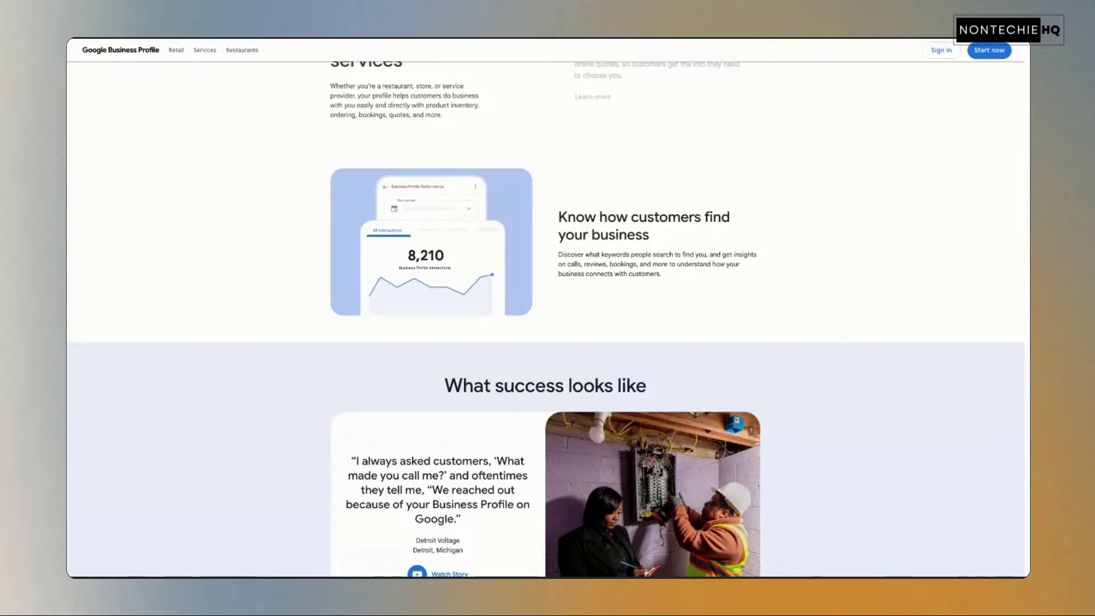
pyautogui.scroll(-2, 639, 305)
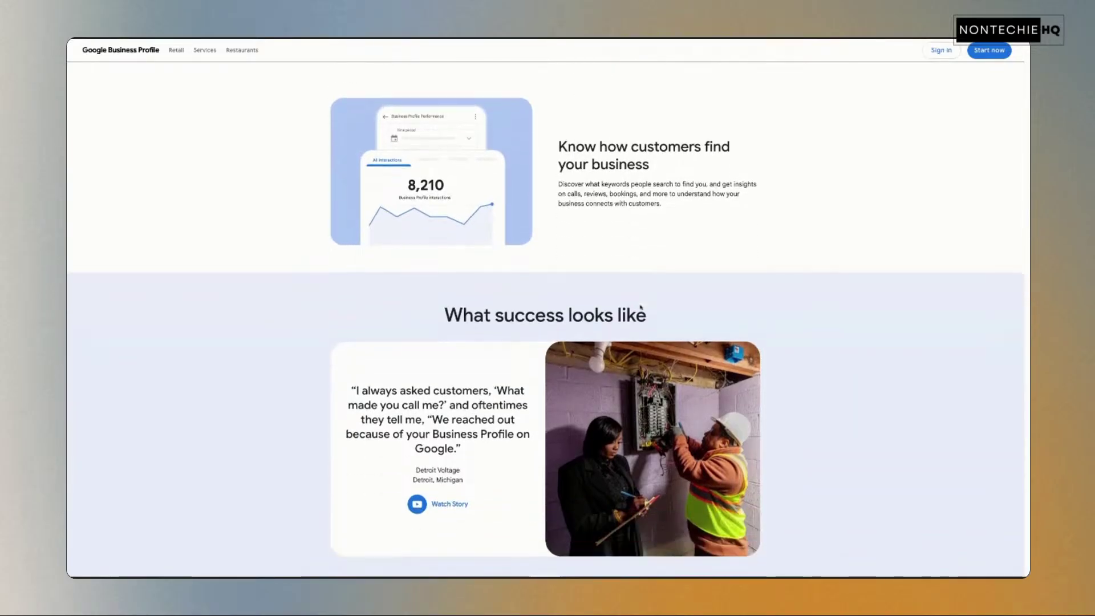
pyautogui.scroll(-3, 639, 305)
pyautogui.scroll(-4, 640, 306)
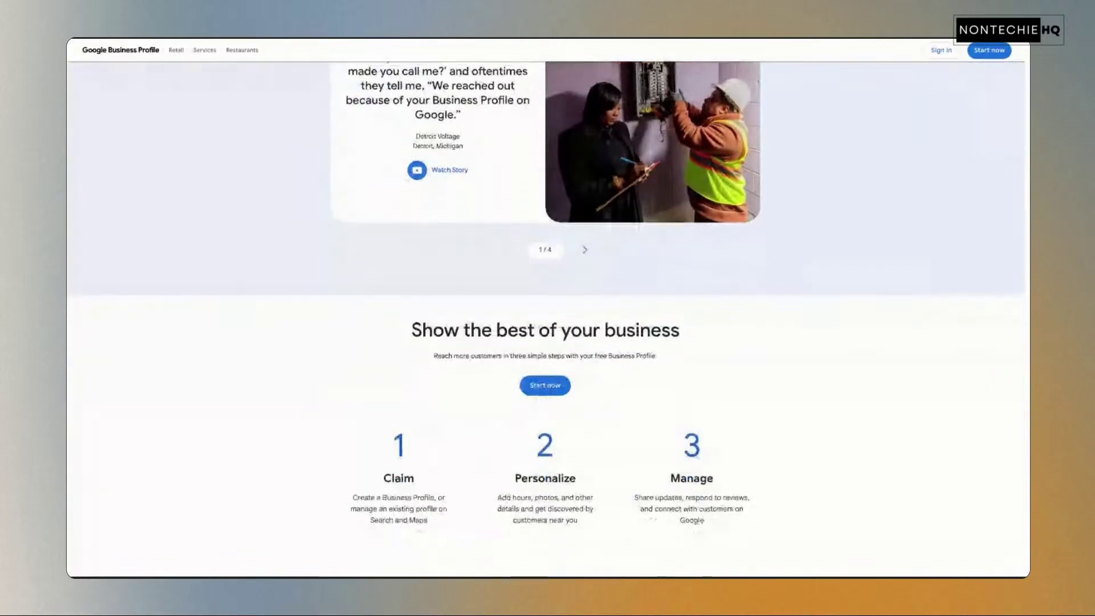
pyautogui.scroll(-8, 450, 370)
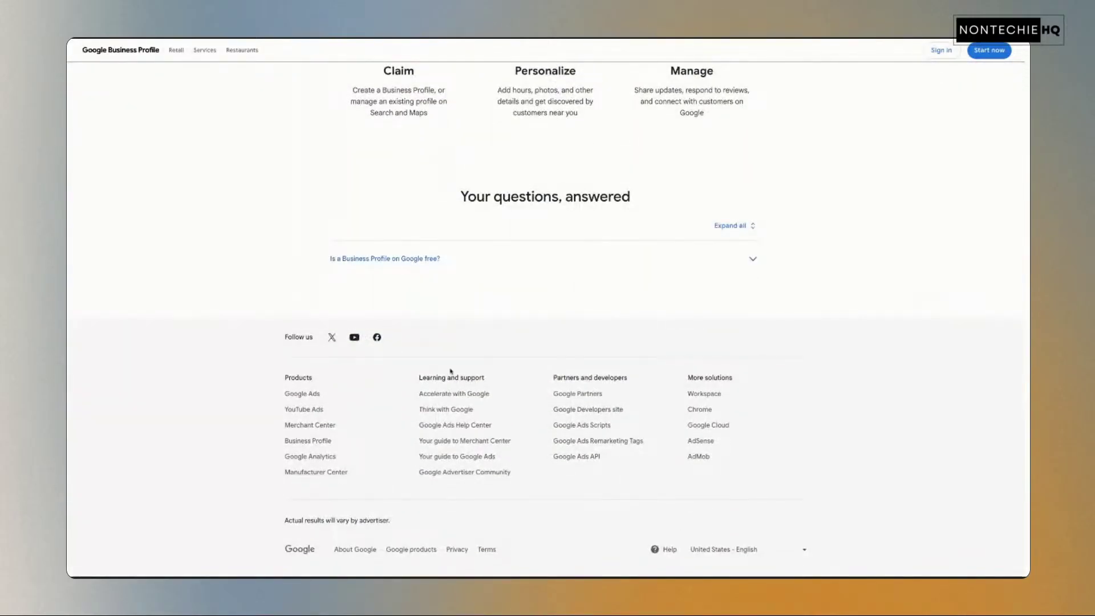
# Scroll back to the top of the Business Profile page to begin creating a profile.
pyautogui.scroll(4, 431, 223)
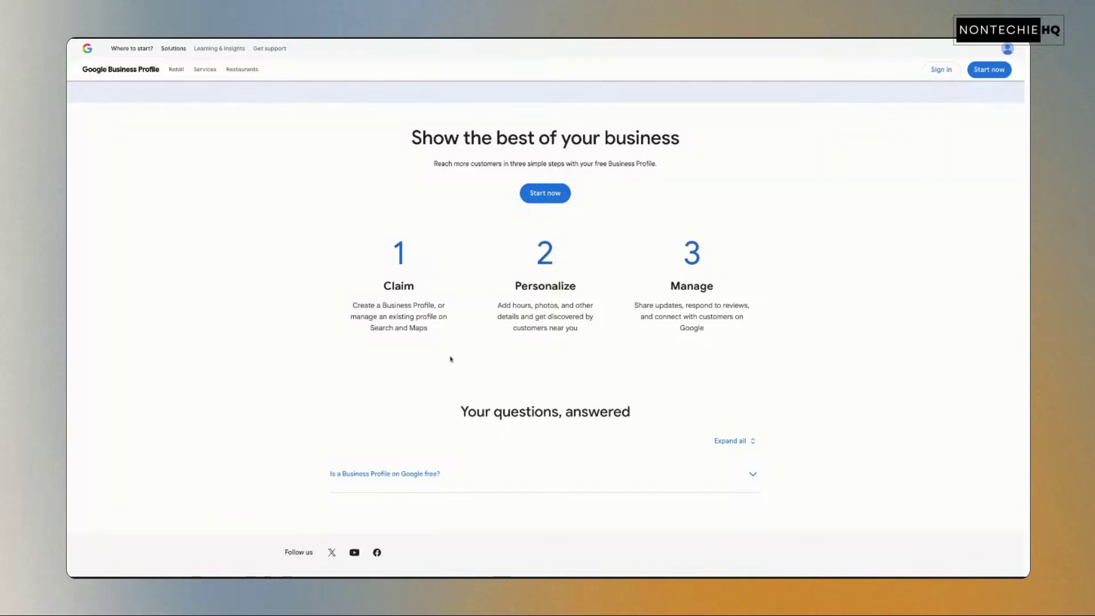
pyautogui.scroll(-1, 451, 359)
pyautogui.scroll(5, 450, 359)
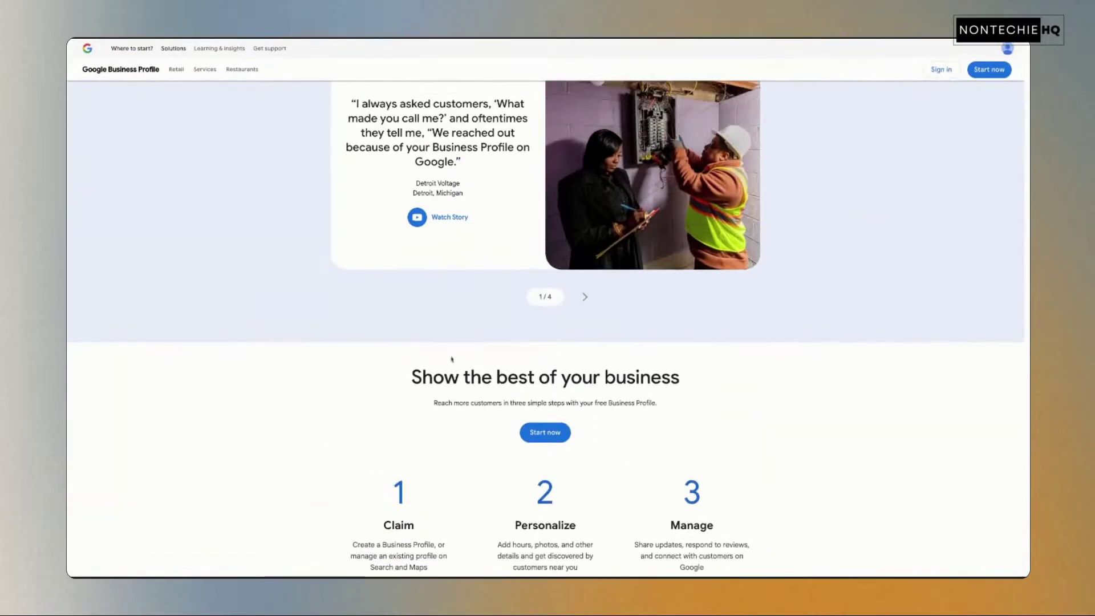
pyautogui.scroll(15, 452, 359)
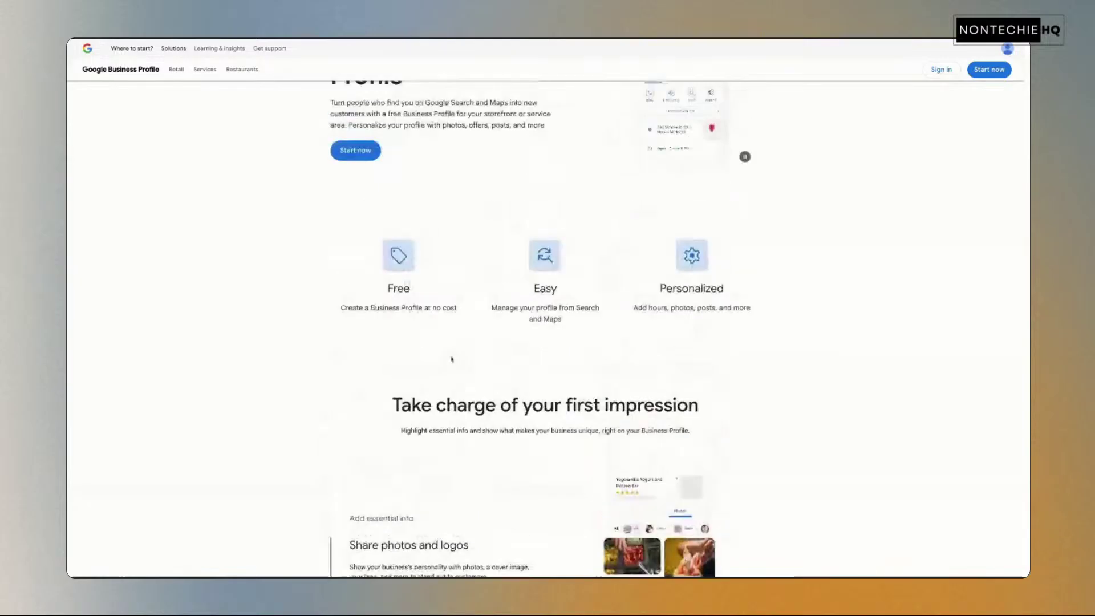
pyautogui.scroll(2, 452, 359)
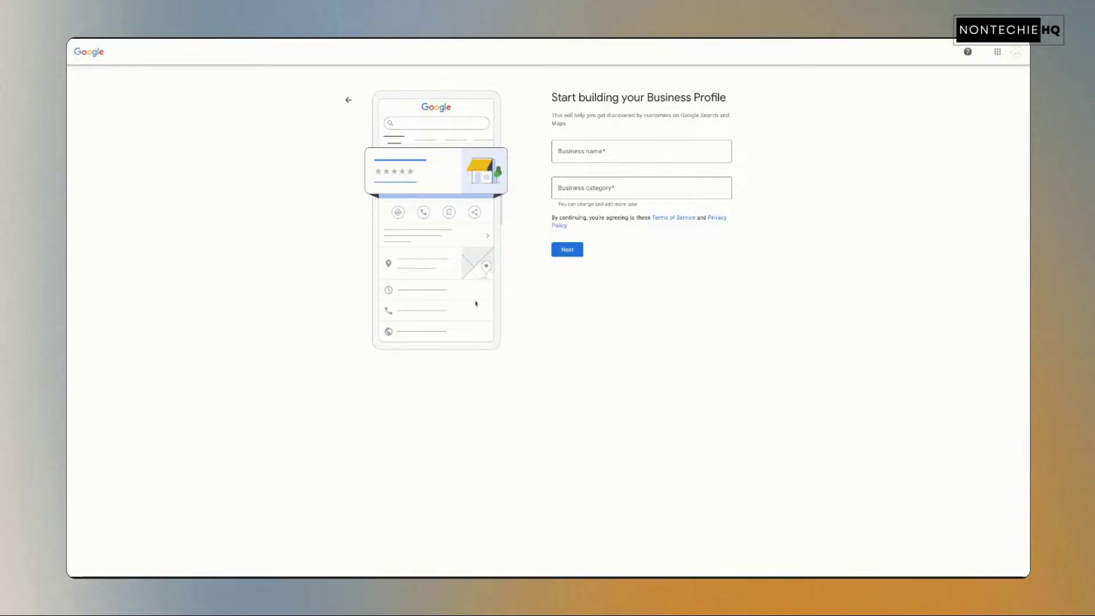
# Enter 'Hidden in His Quiver' as the business name and create it as a new business.
pyautogui.click(628, 157)
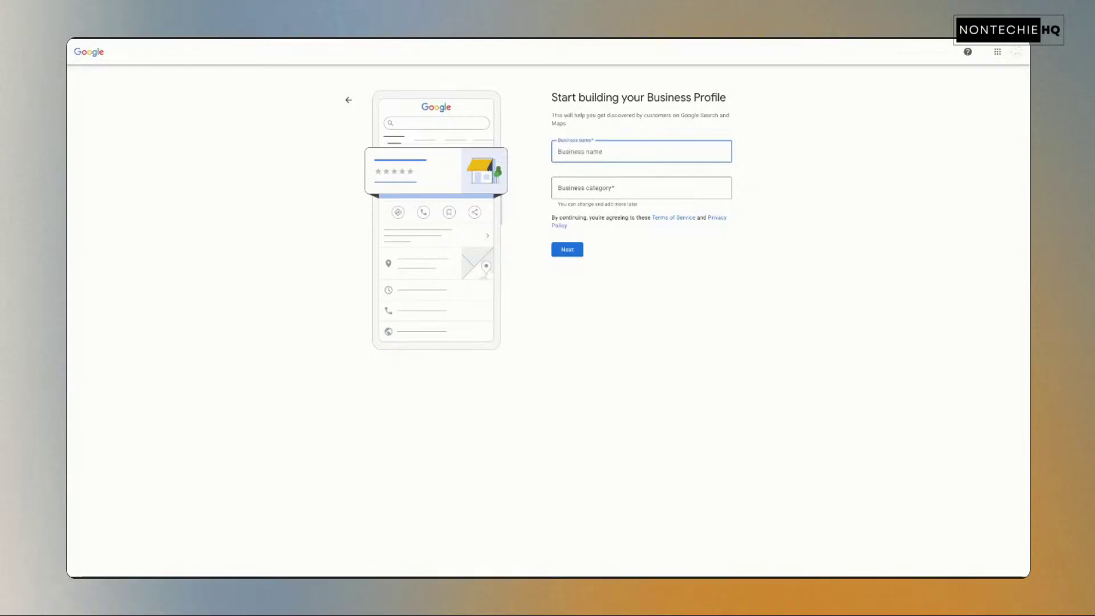
pyautogui.write('Hid')
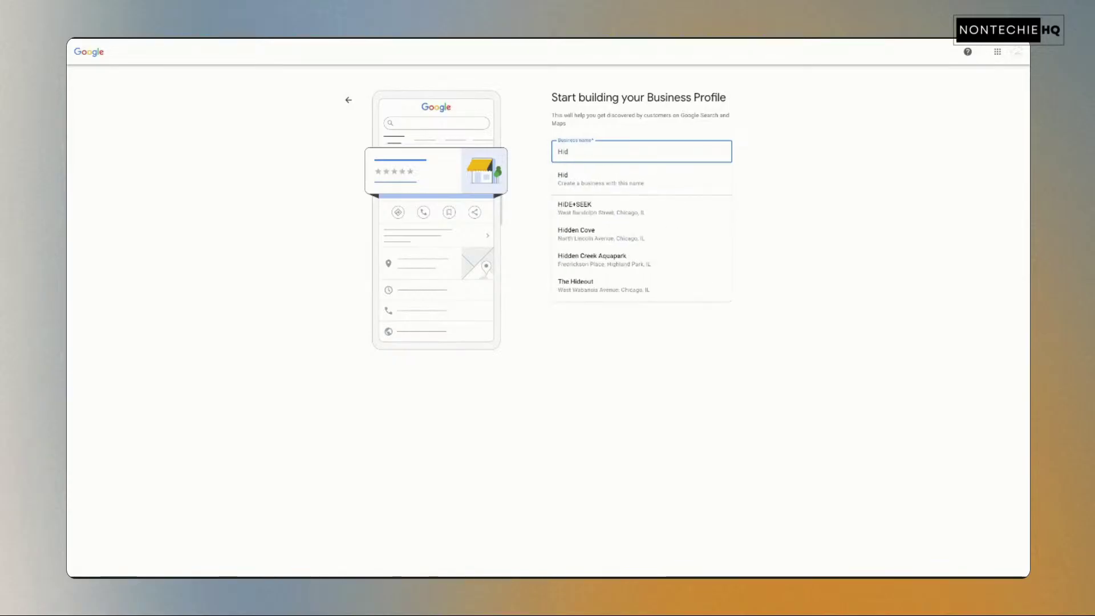
pyautogui.write('den')
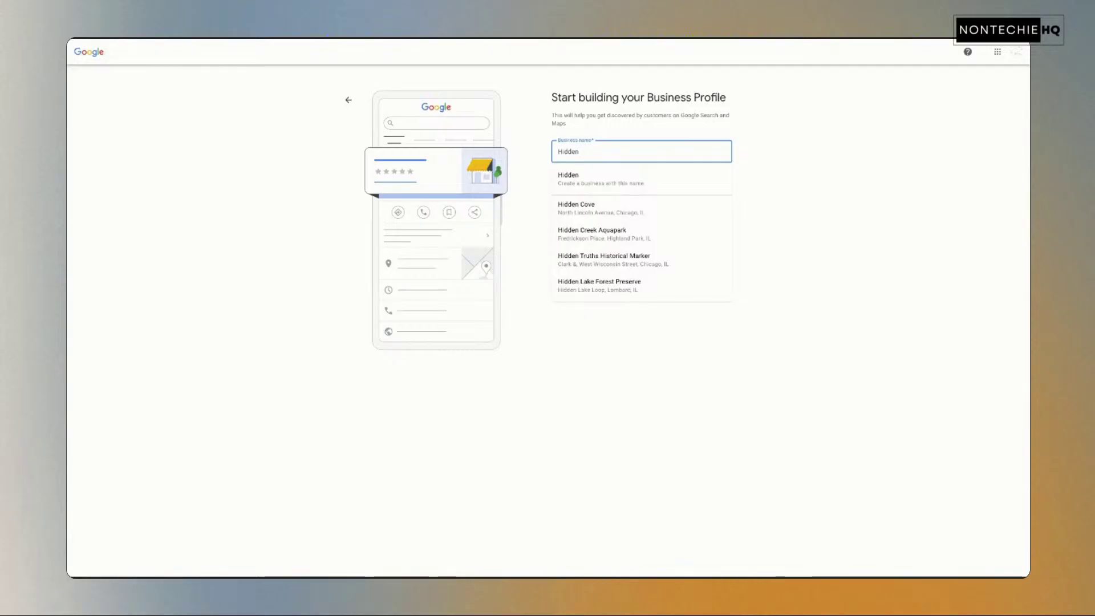
pyautogui.write('in His Wo')
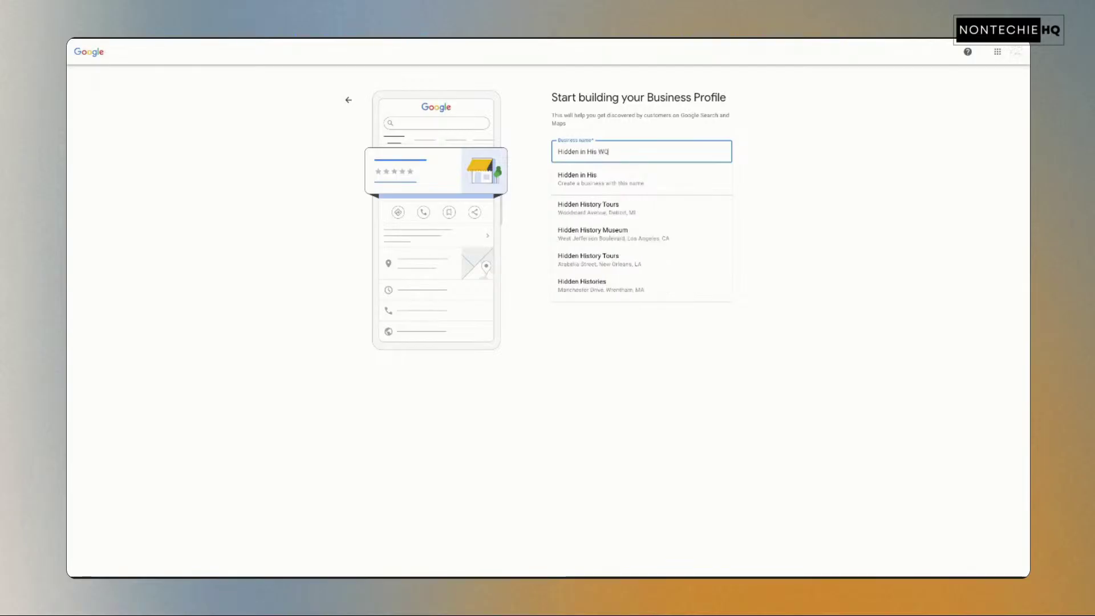
pyautogui.press('BackSpace')
pyautogui.press('BackSpace')
pyautogui.write('Q')
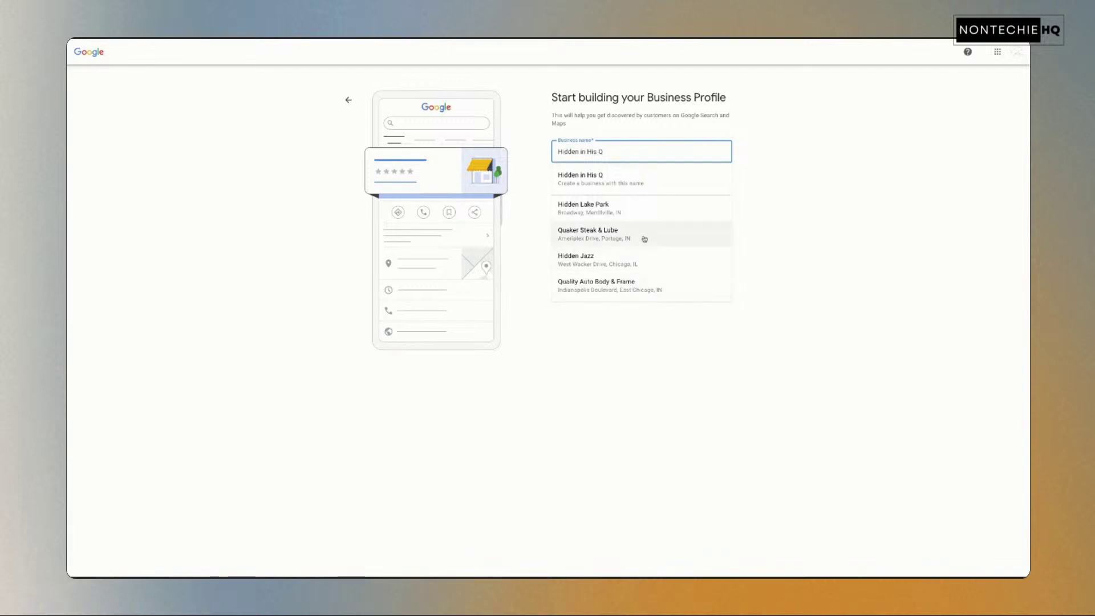
pyautogui.write('uiver')
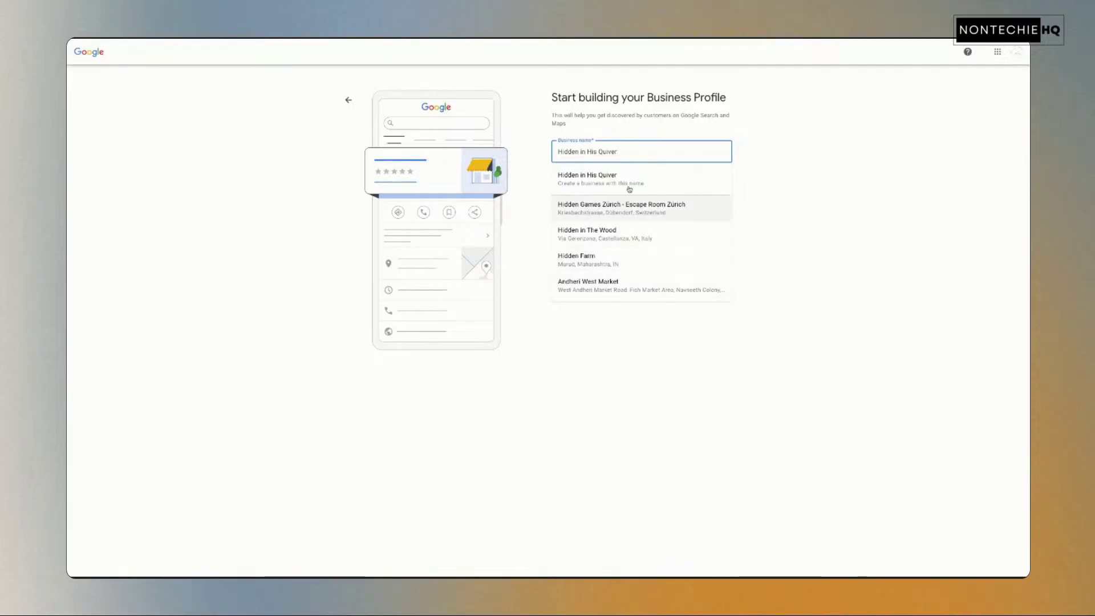
pyautogui.click(582, 190)
# Search the category list and choose 'Non-profit organization' as the business category.
pyautogui.click(584, 189)
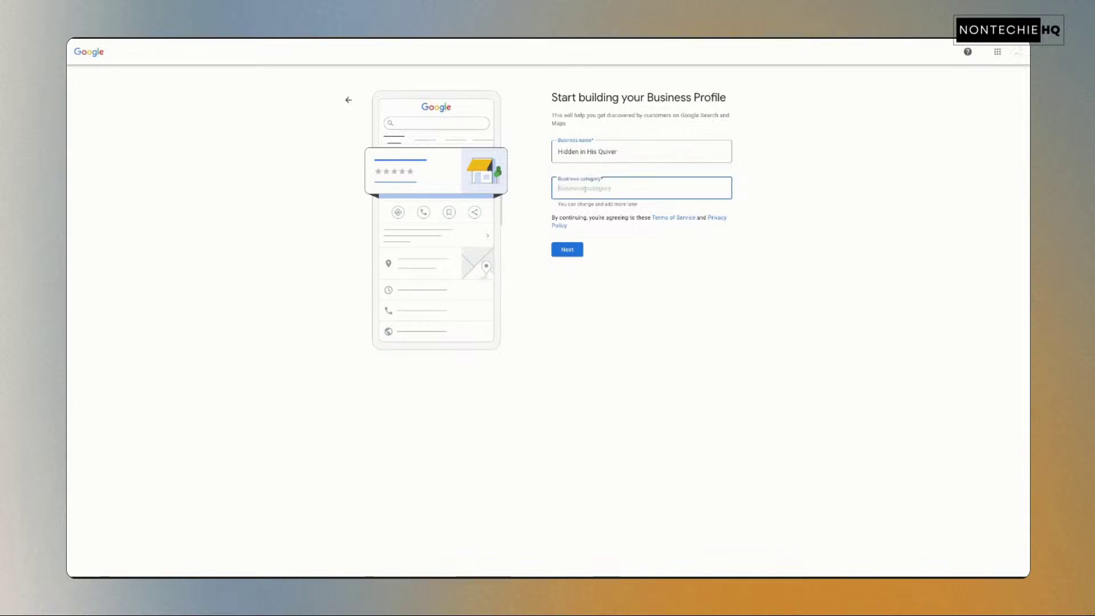
pyautogui.write('No')
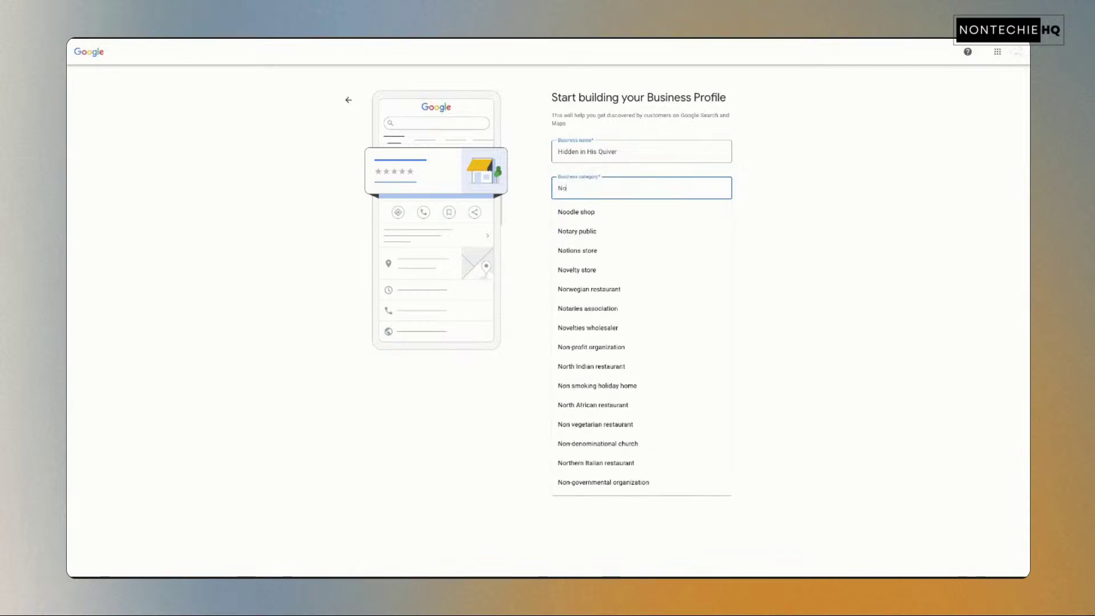
pyautogui.press('BackSpace')
pyautogui.press('BackSpace')
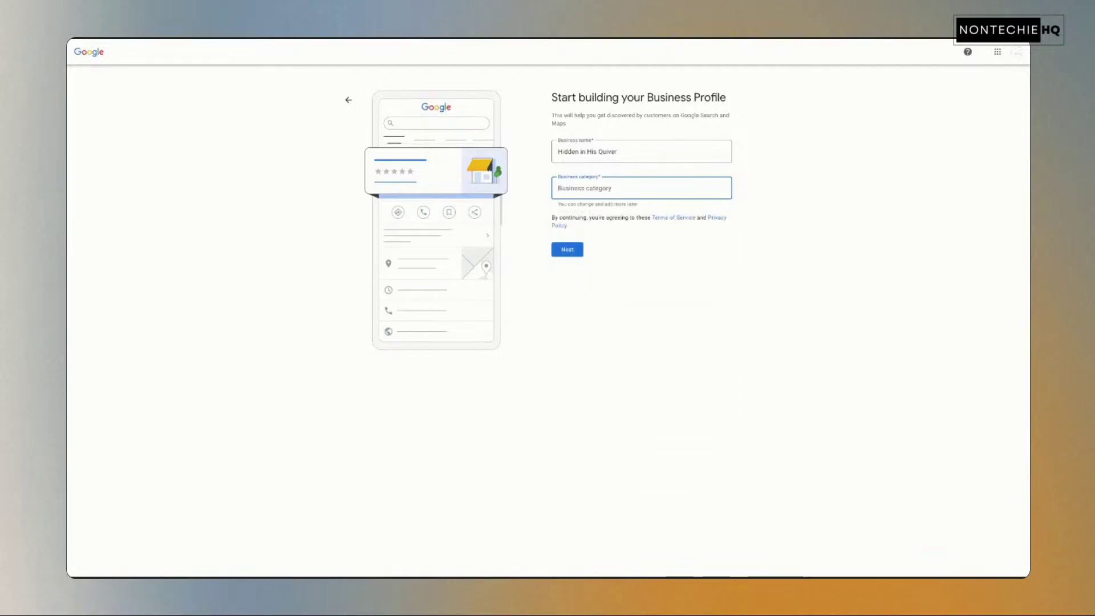
pyautogui.write('A')
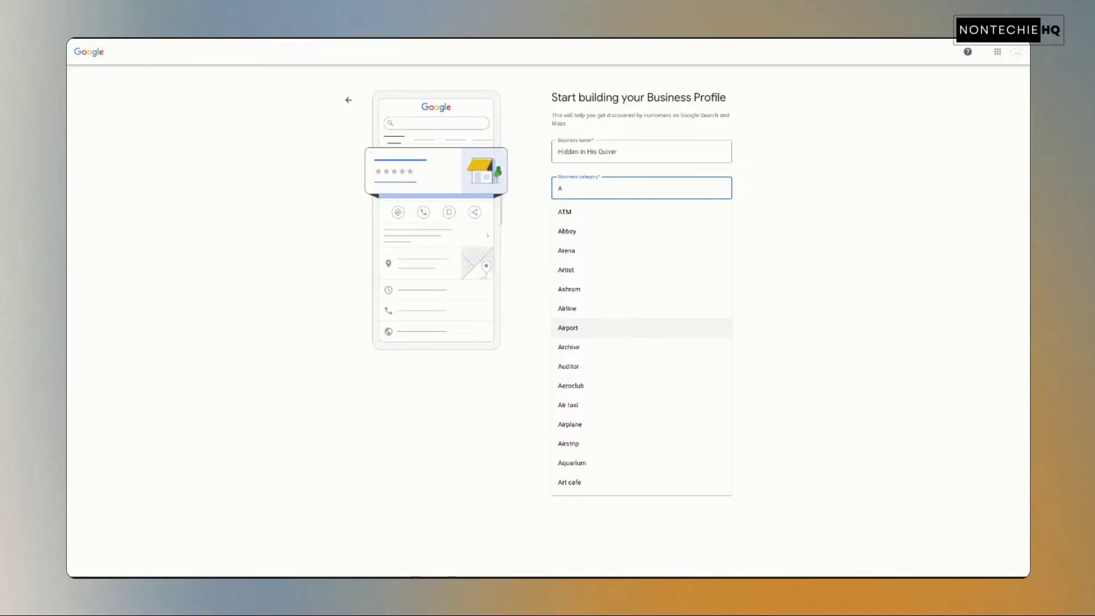
pyautogui.press('BackSpace')
pyautogui.write('Not')
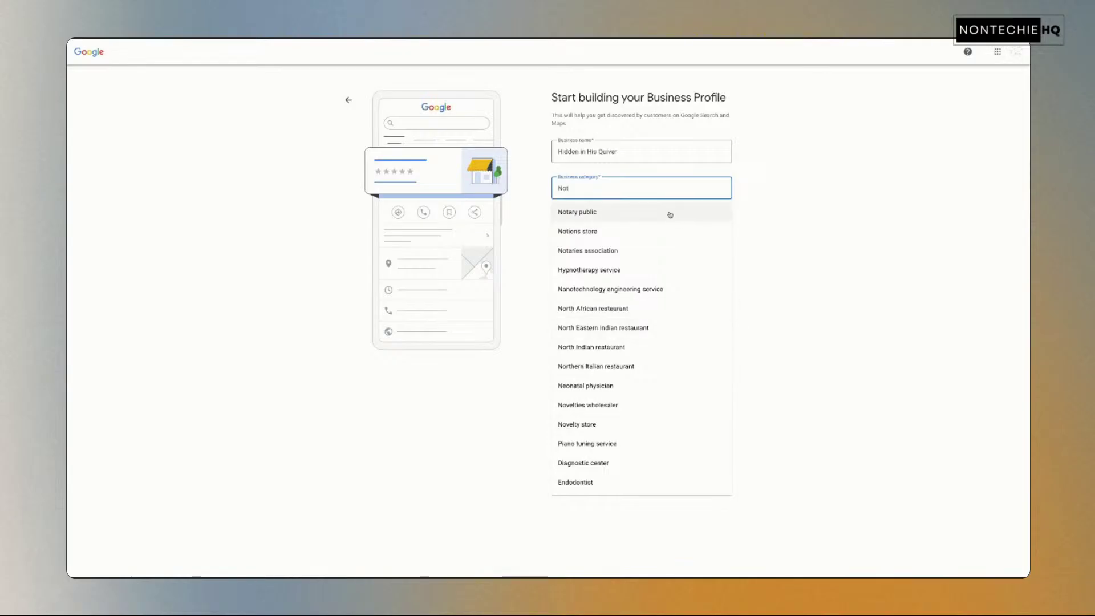
pyautogui.press('BackSpace')
pyautogui.press('BackSpace')
pyautogui.press('BackSpace')
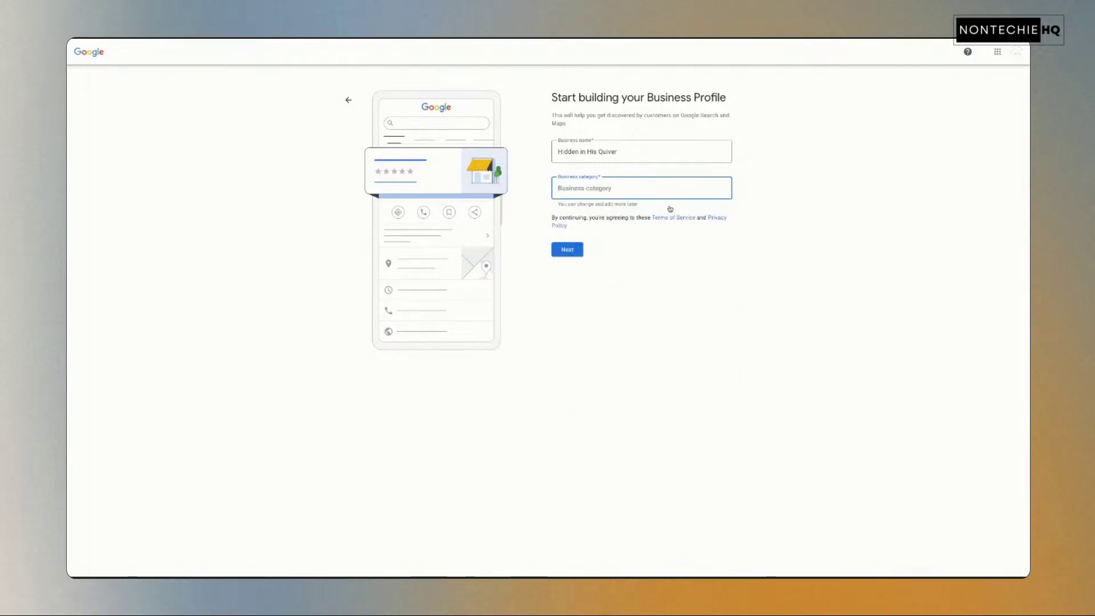
pyautogui.write('Res')
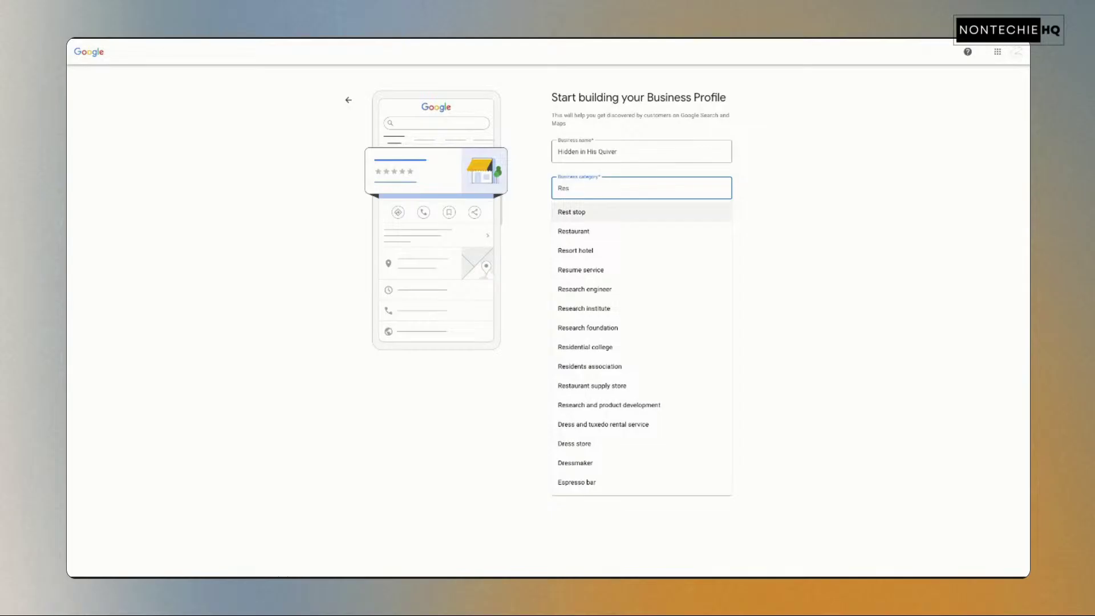
pyautogui.hotkey('ctrl', 'a')
pyautogui.write('indian')
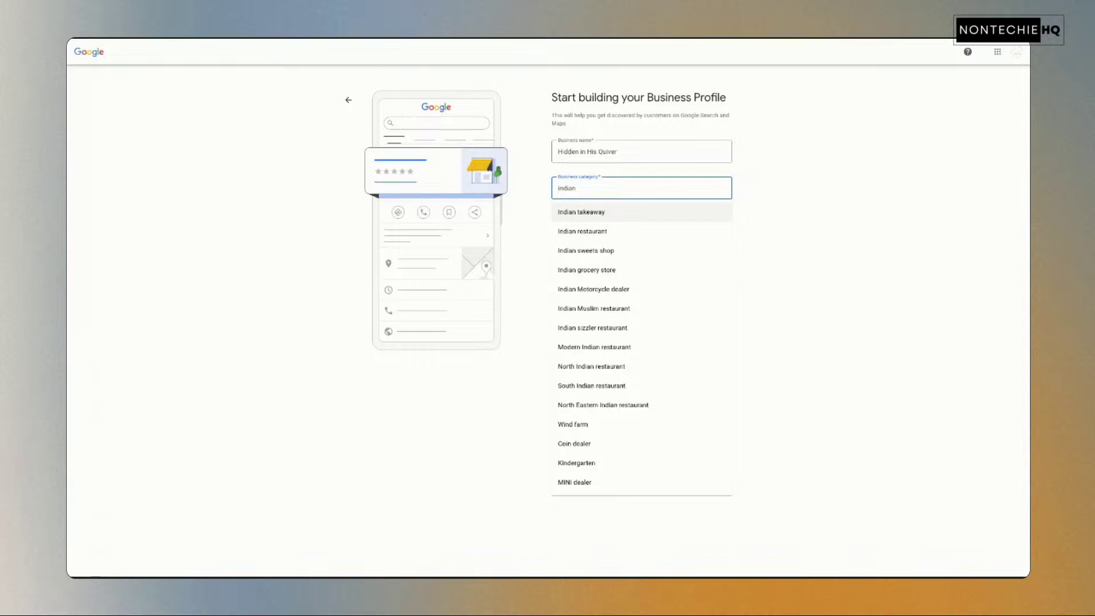
pyautogui.hotkey('ctrl', 'a')
pyautogui.write('Non')
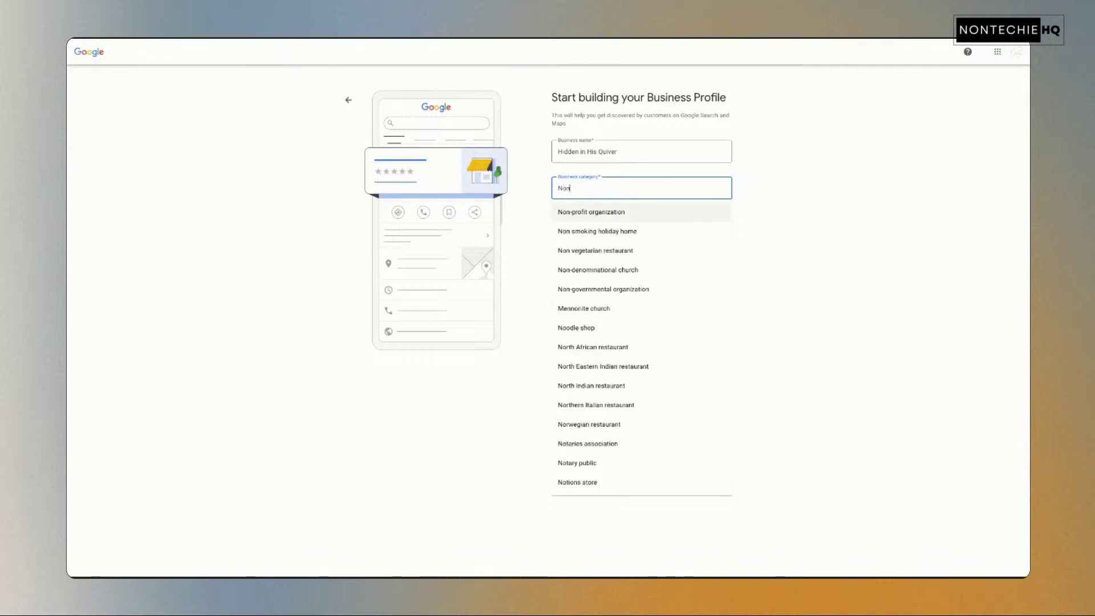
pyautogui.click(664, 215)
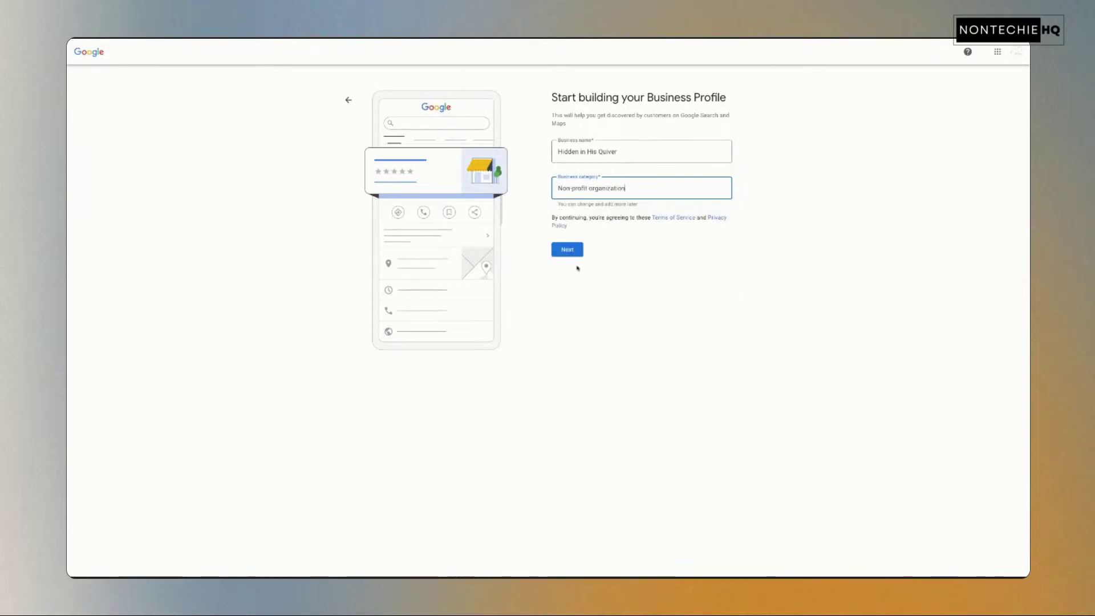
# Submit the name and category, and answer No to adding a location customers can visit.
pyautogui.click(576, 255)
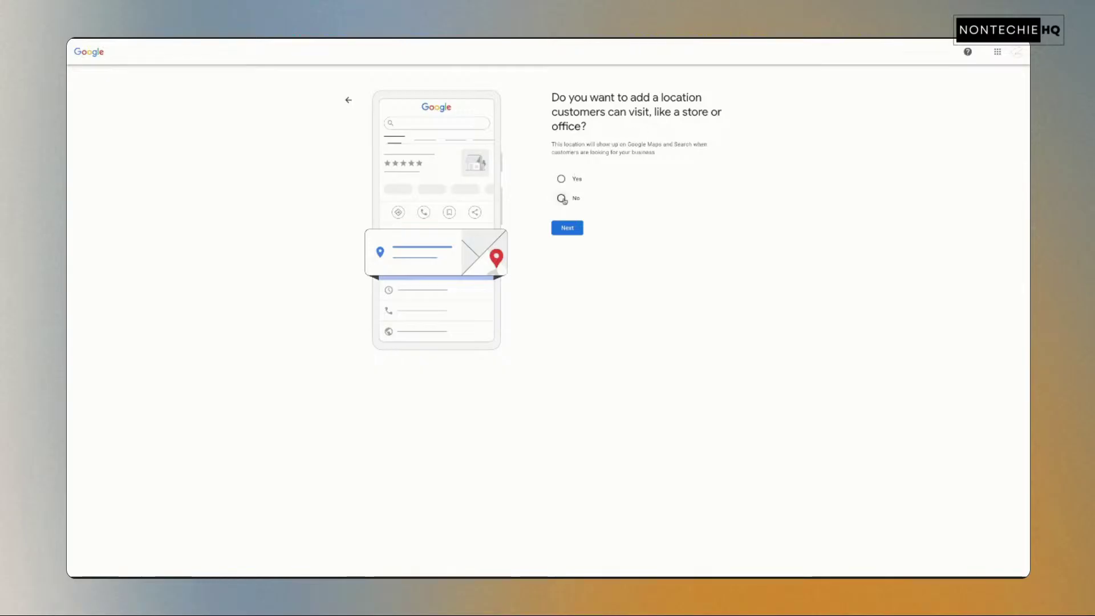
pyautogui.click(562, 198)
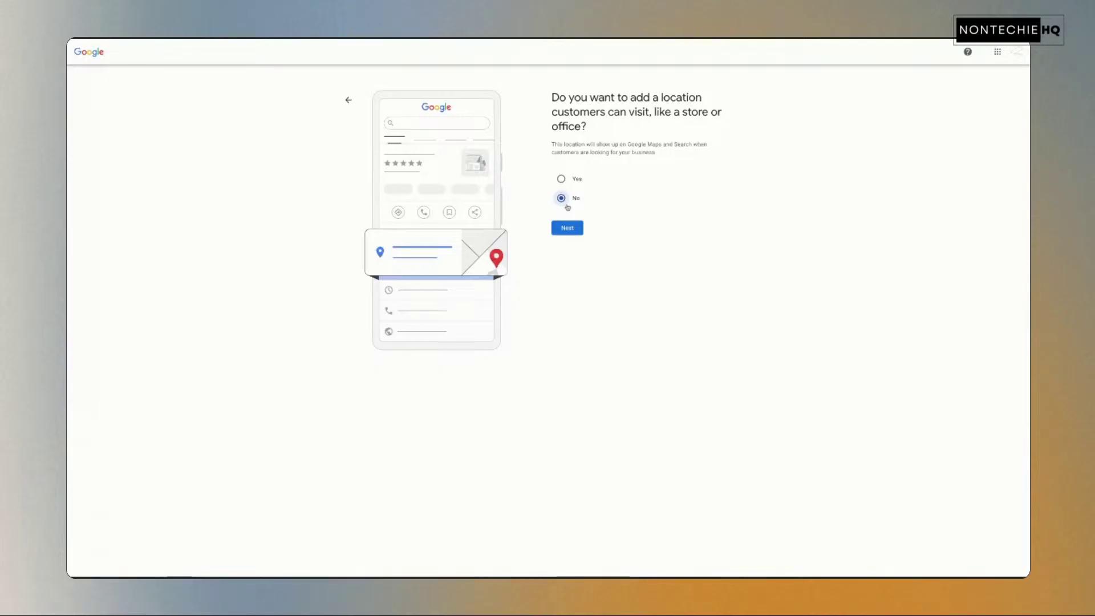
pyautogui.click(576, 233)
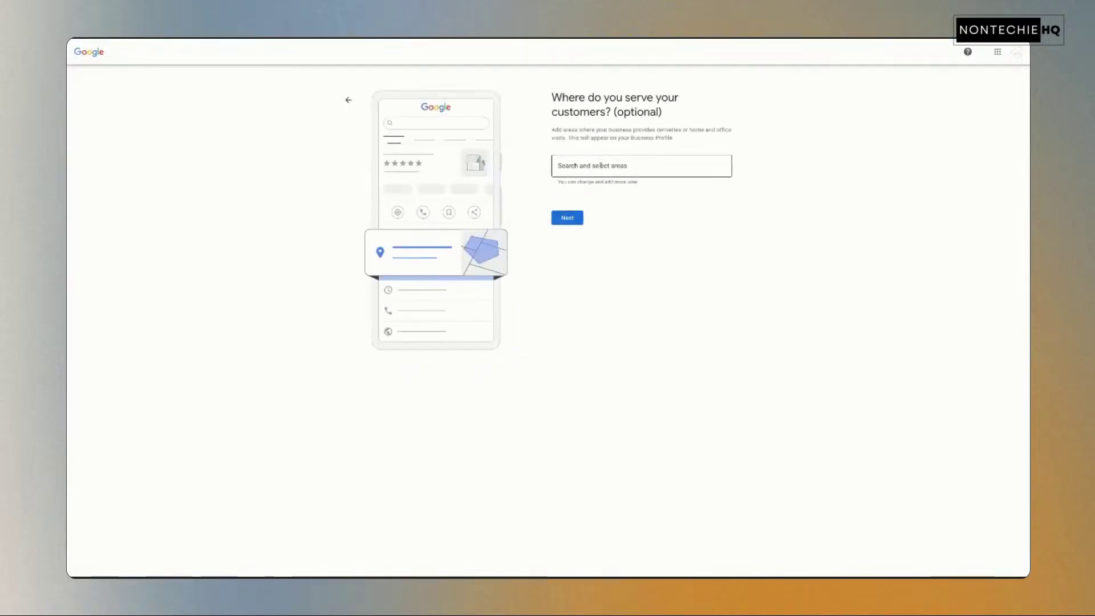
# Add Cook County IL, Chicago IL and 60411 Chicago Heights as service areas, then continue.
pyautogui.click(600, 165)
pyautogui.write('Coo')
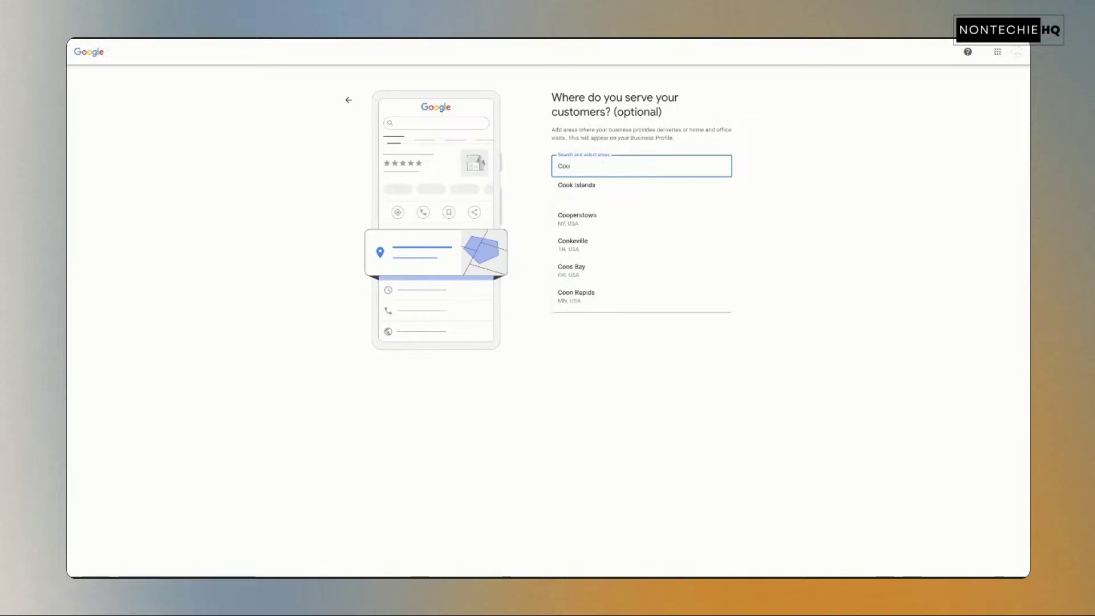
pyautogui.write('k')
pyautogui.click(604, 268)
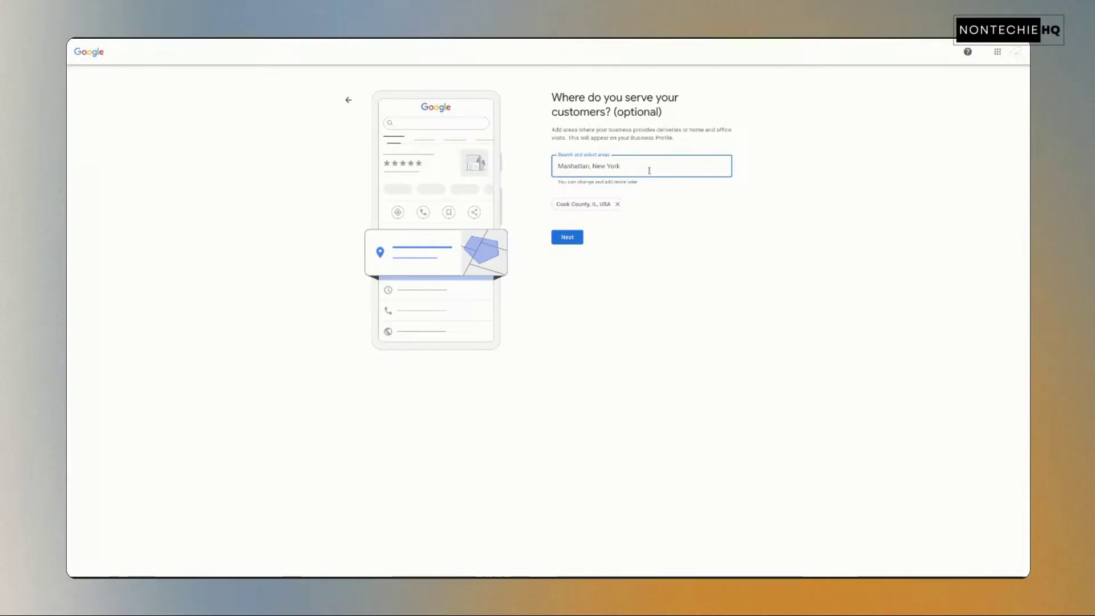
pyautogui.write('Chiag')
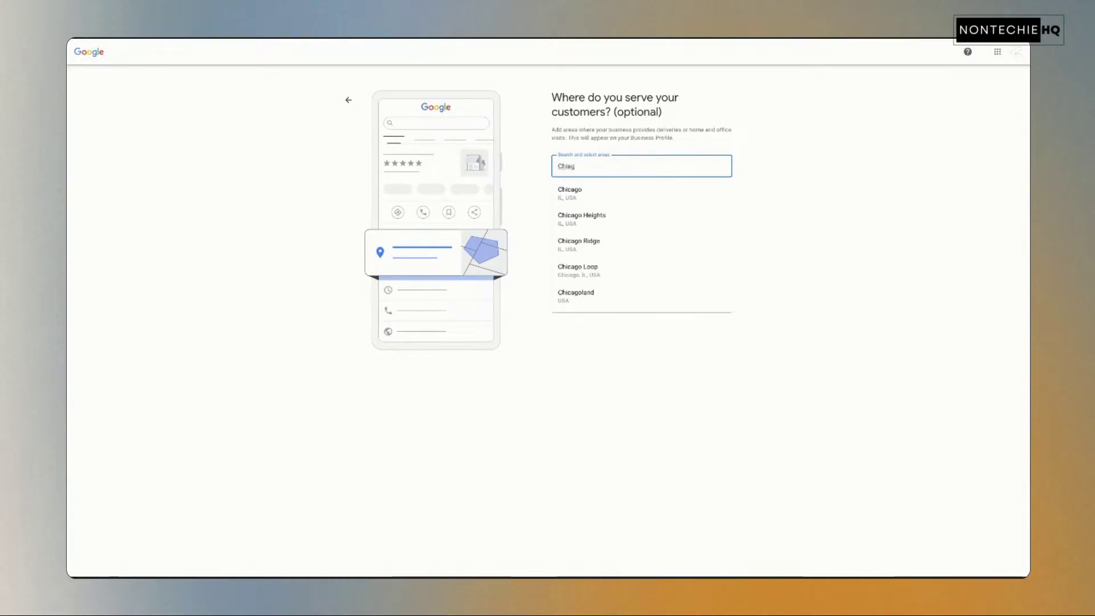
pyautogui.click(638, 203)
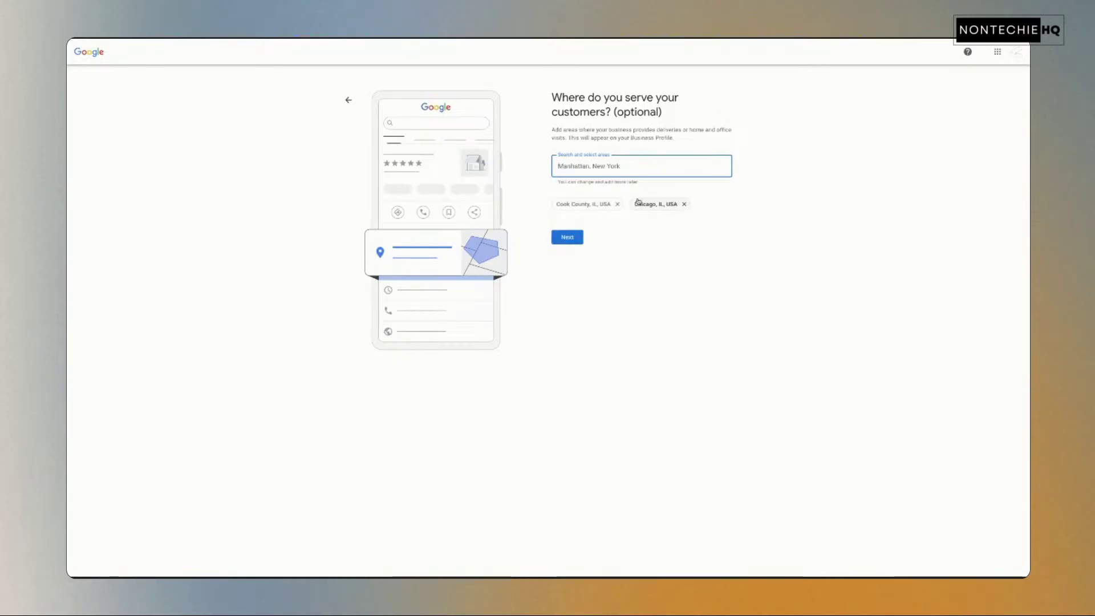
pyautogui.write('60411')
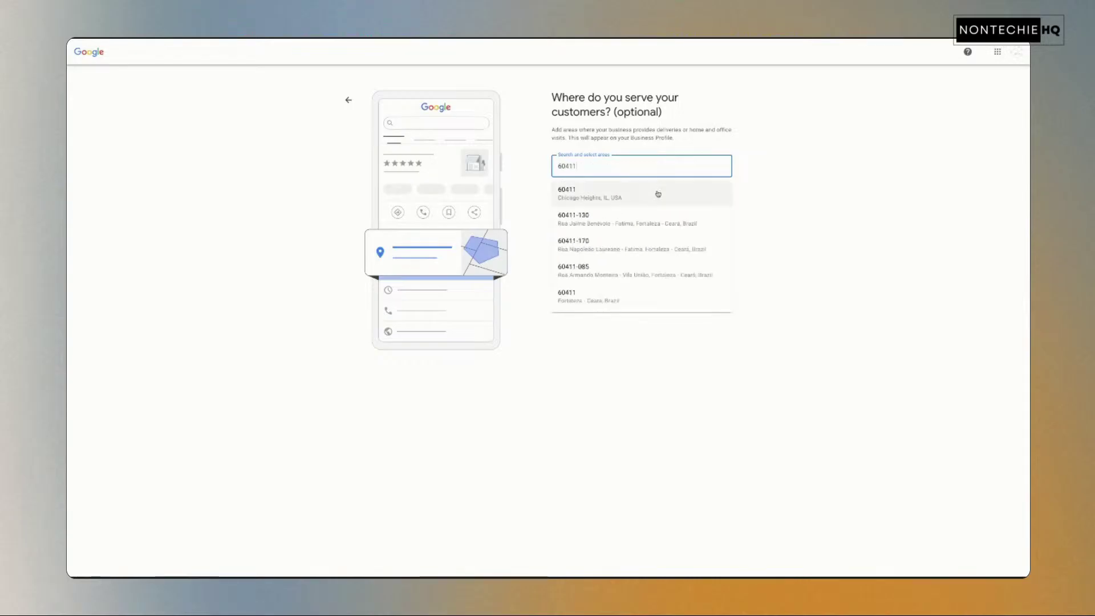
pyautogui.click(655, 194)
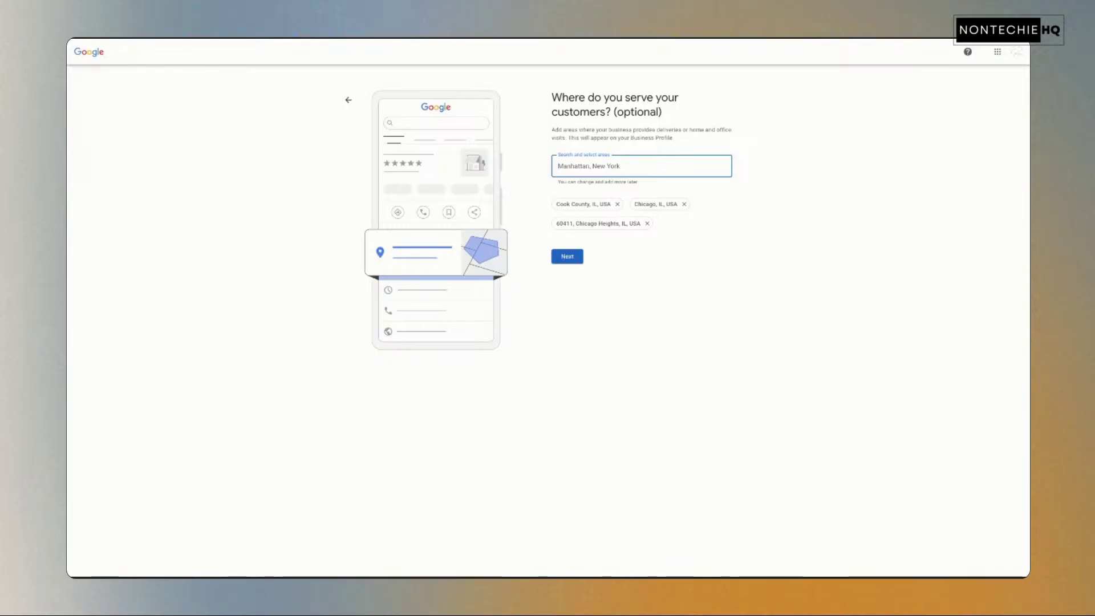
pyautogui.press('Return')
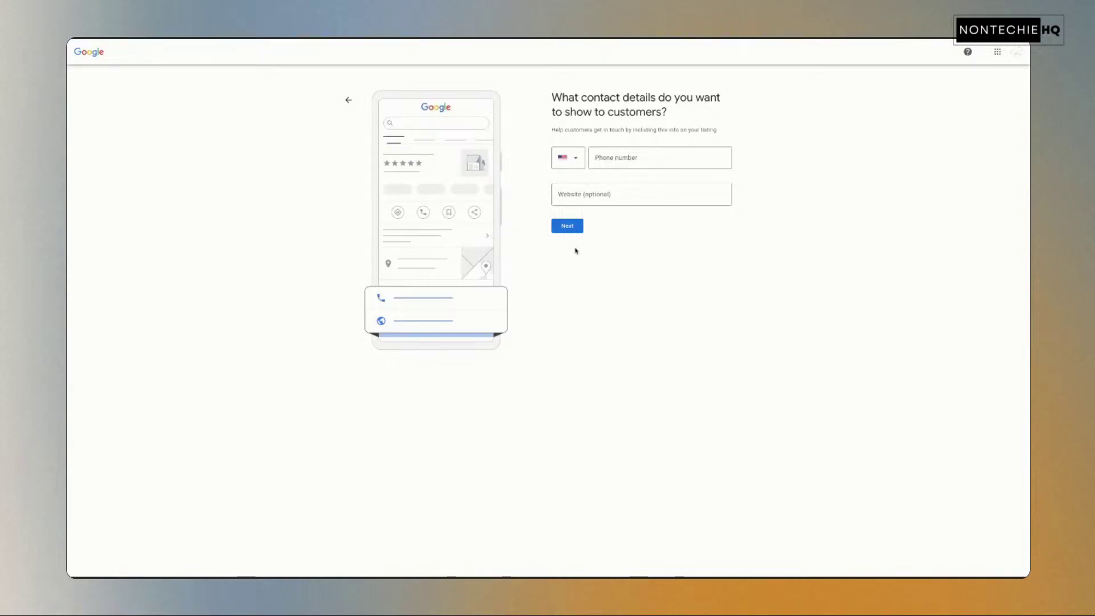
# Enter the website hiddeninhisquiver.org and the business phone number, then submit the contact details.
pyautogui.click(612, 194)
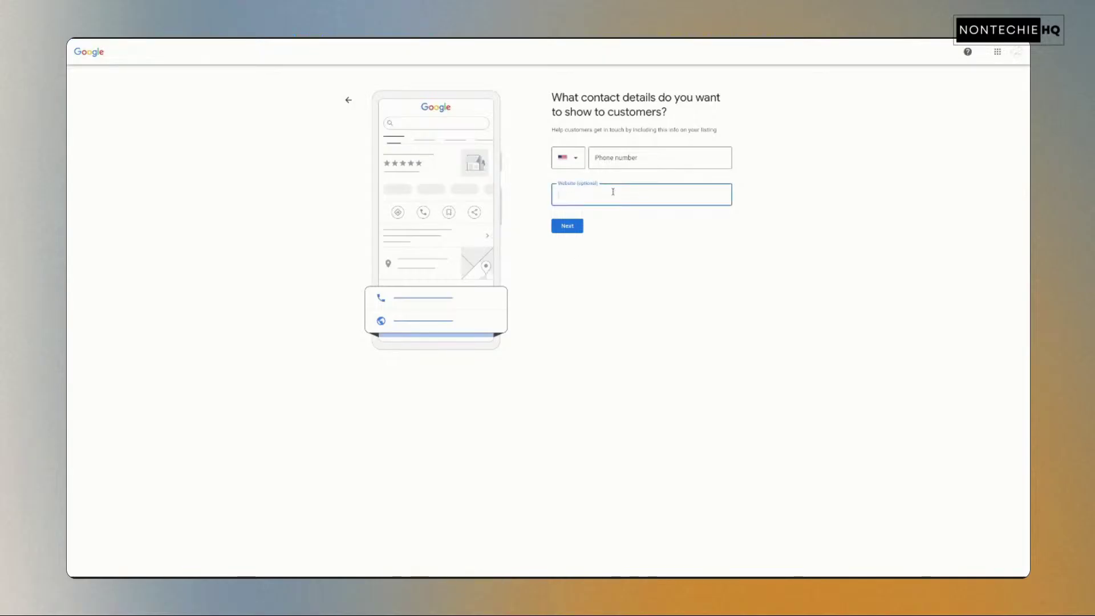
pyautogui.write('hiddeninh')
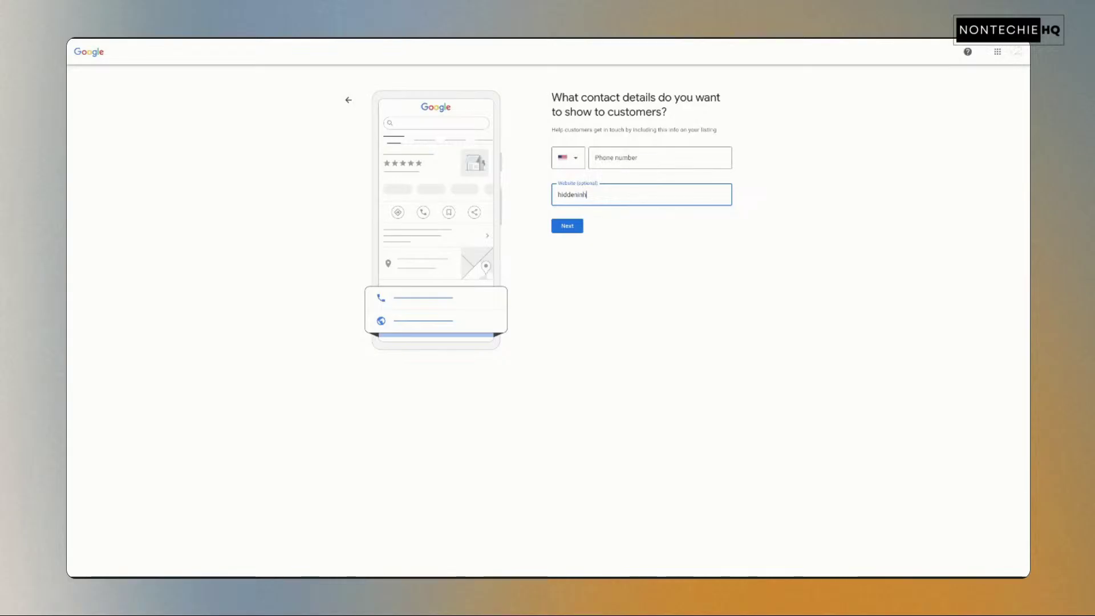
pyautogui.write('isquiver.c')
pyautogui.click(705, 242)
pyautogui.click(703, 162)
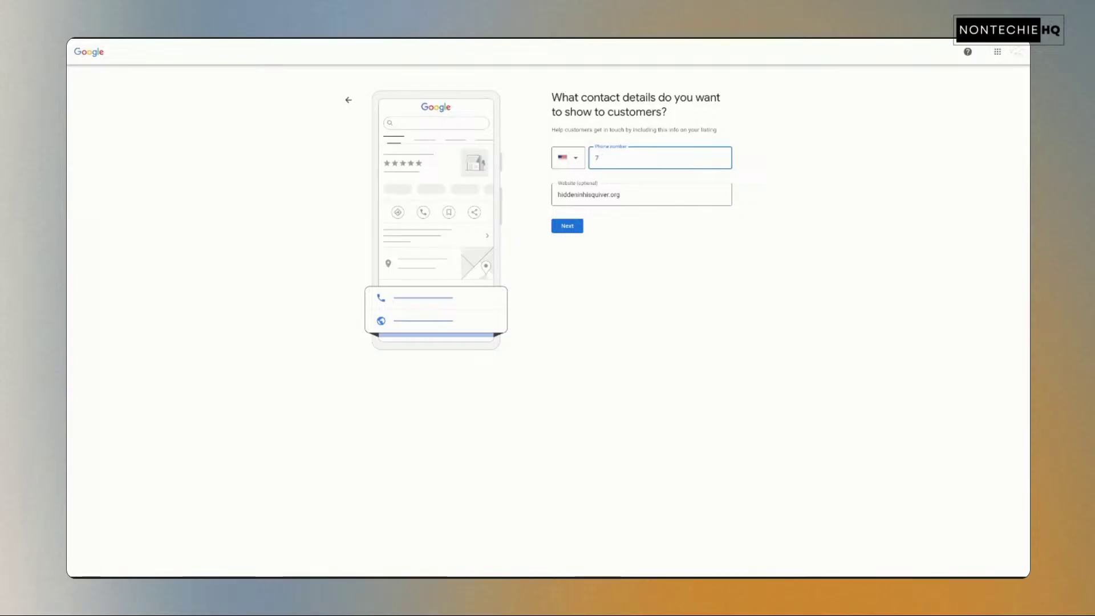
pyautogui.click(566, 229)
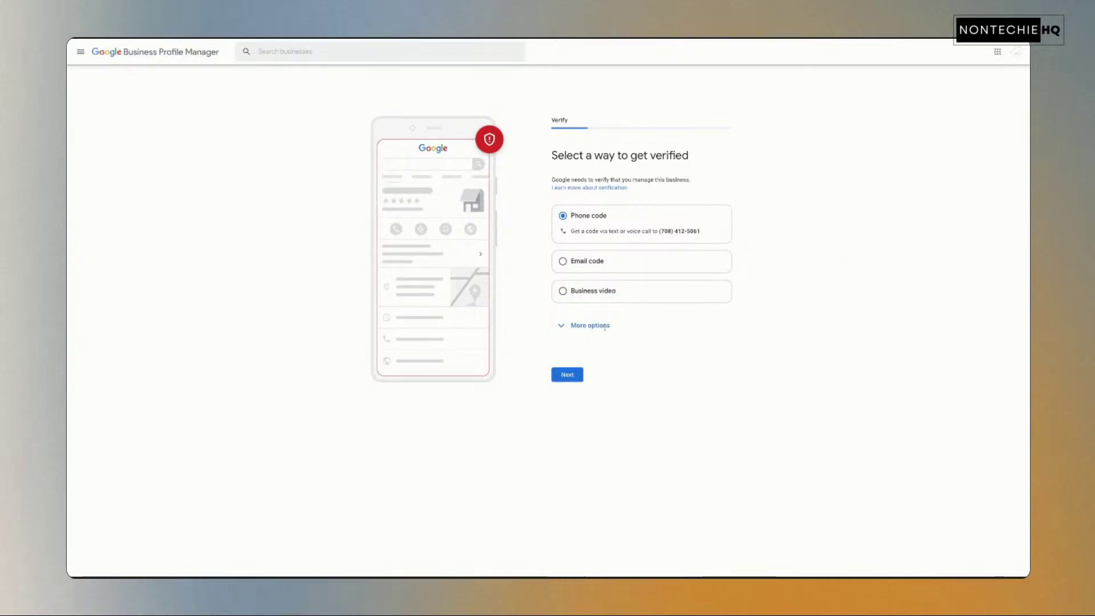
# Choose phone-code verification with the code delivered by text message.
pyautogui.click(576, 326)
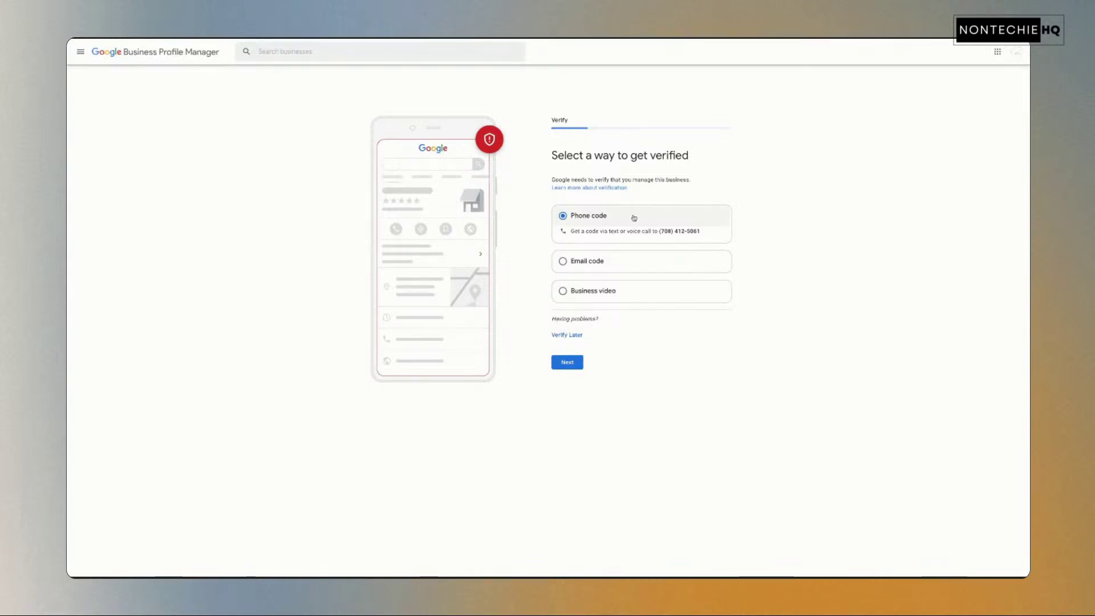
pyautogui.click(567, 364)
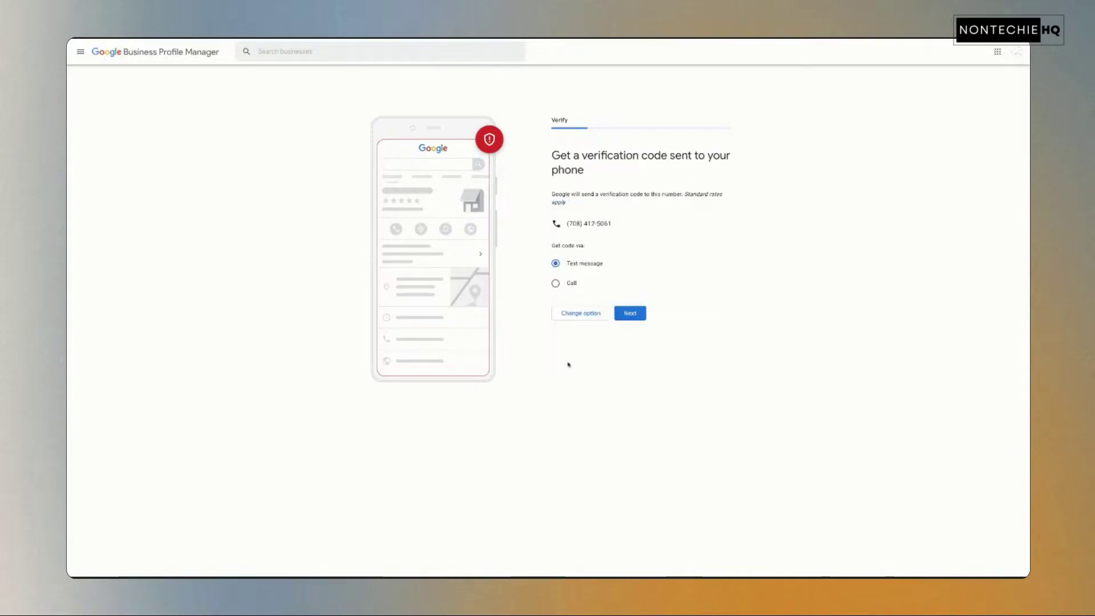
pyautogui.click(641, 319)
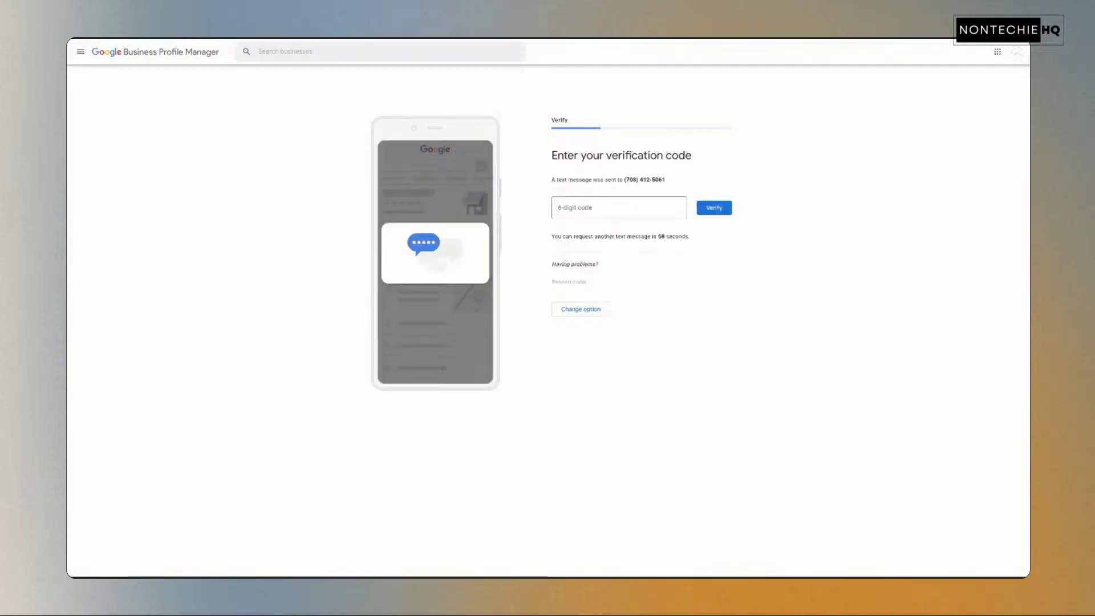
# Enter the texted verification code, submit it, and continue to business hours.
pyautogui.click(598, 207)
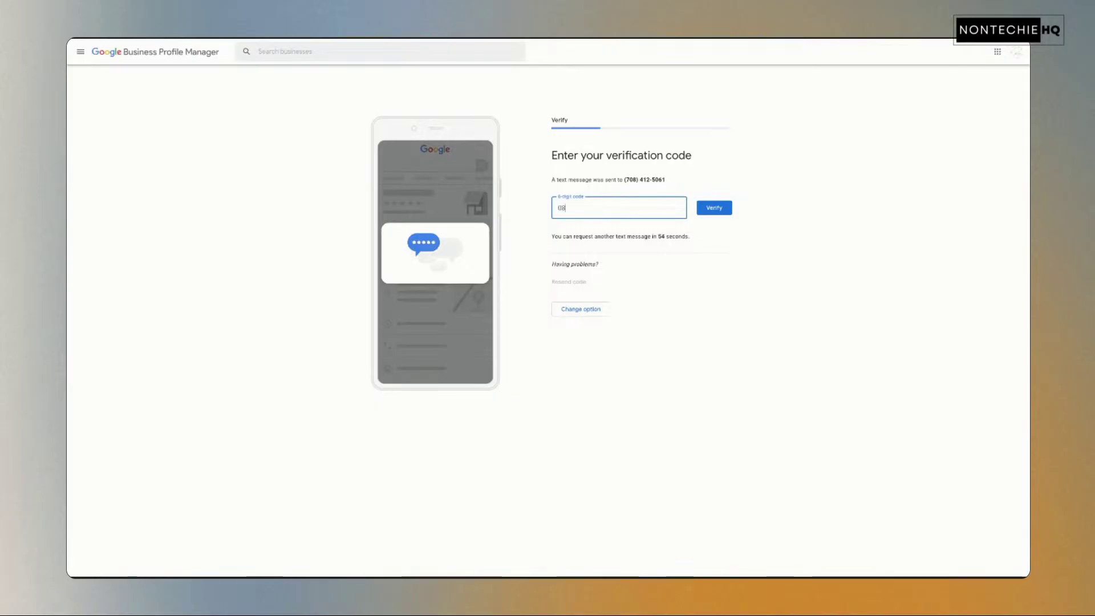
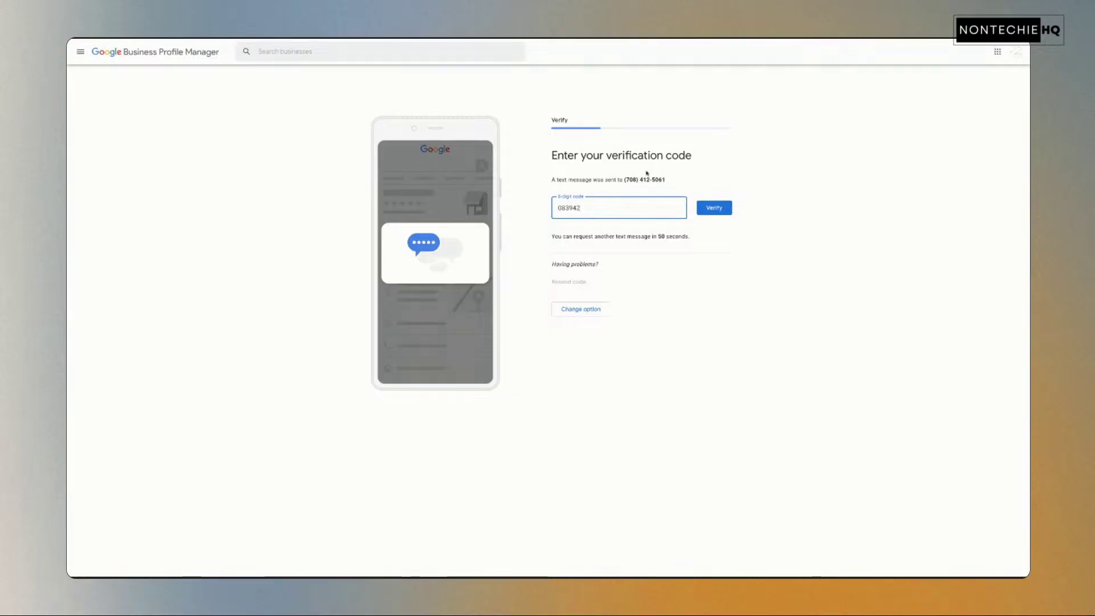
pyautogui.click(707, 215)
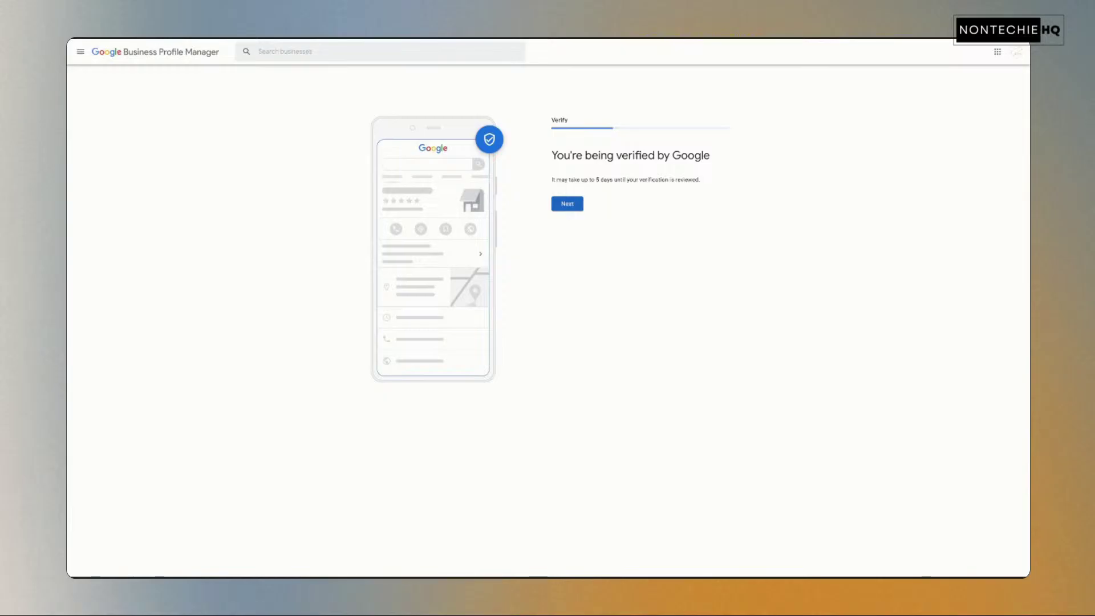
pyautogui.click(566, 203)
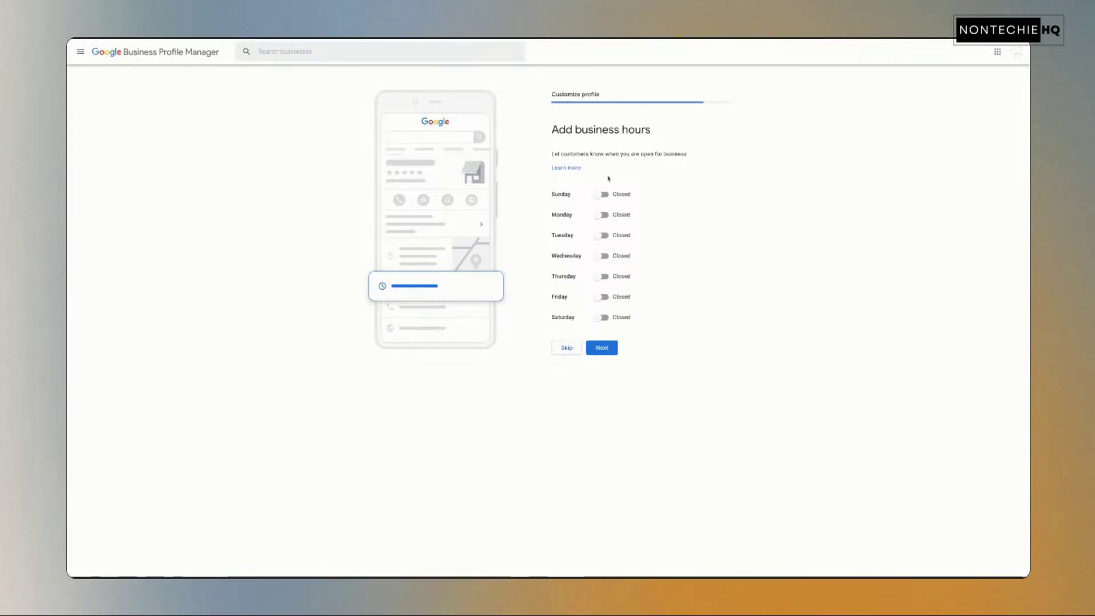
# Switch every day from Sunday through Saturday to Open.
pyautogui.click(602, 194)
pyautogui.click(603, 229)
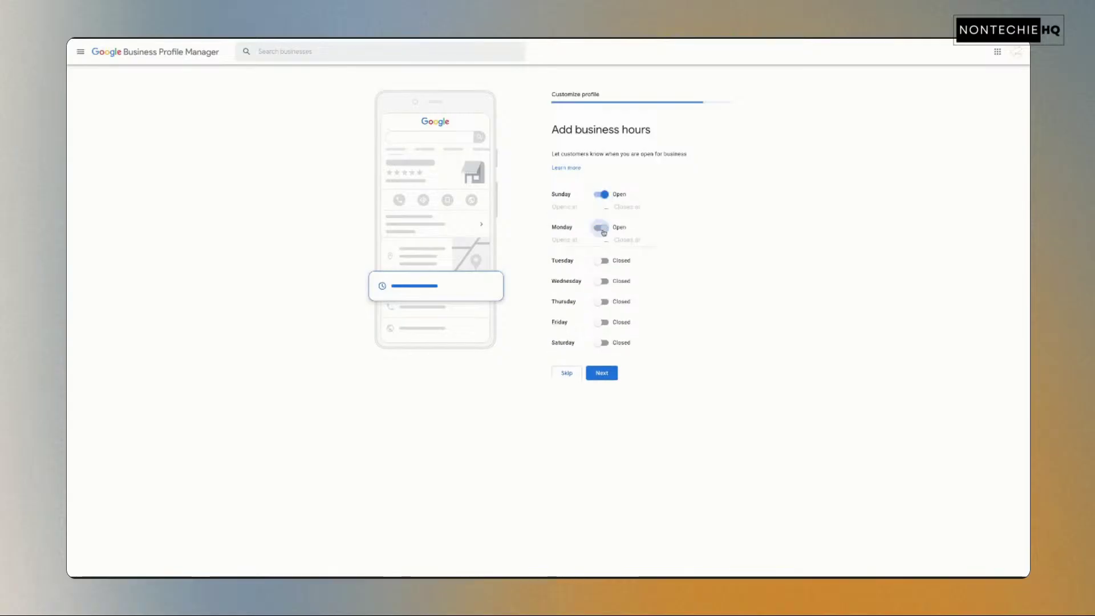
pyautogui.click(603, 260)
pyautogui.doubleClick(603, 294)
pyautogui.click(604, 294)
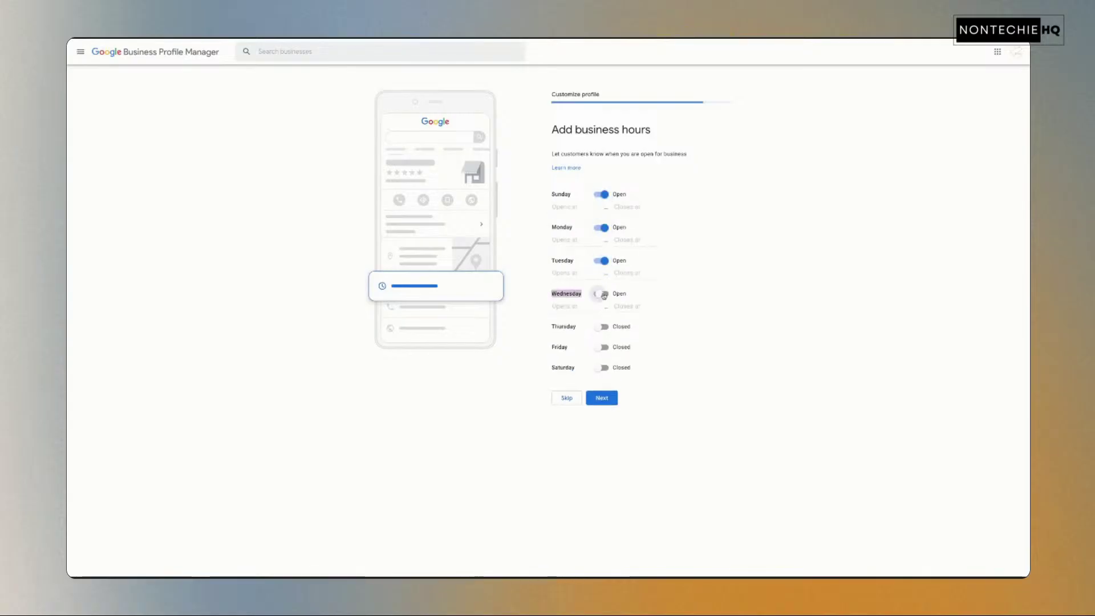
pyautogui.click(603, 326)
pyautogui.click(603, 359)
pyautogui.click(603, 393)
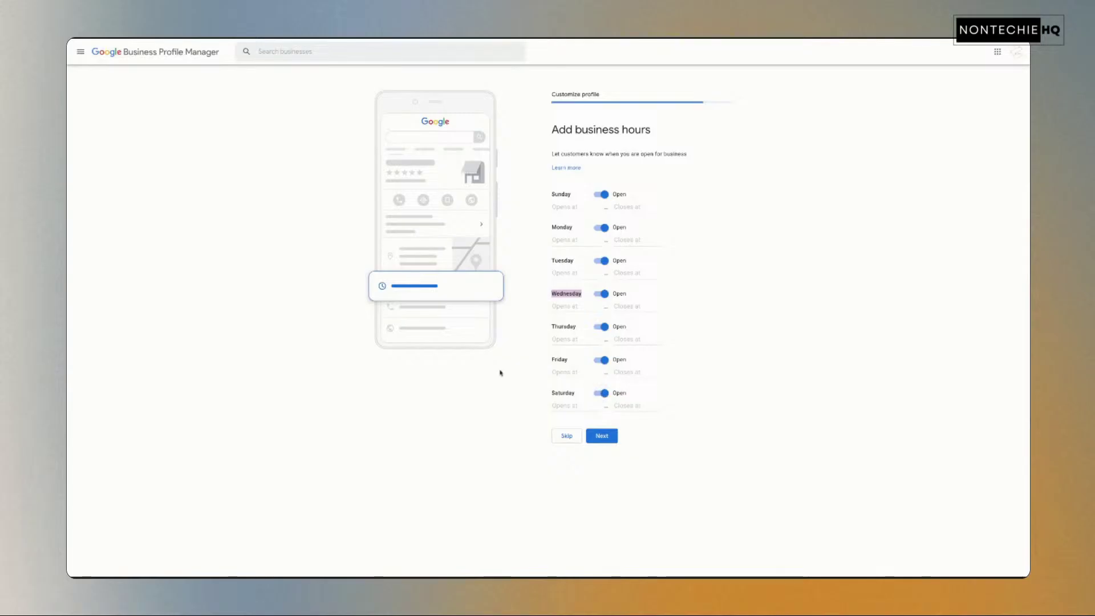
# Set each day, Sunday through Saturday, to open 24 hours.
pyautogui.click(568, 207)
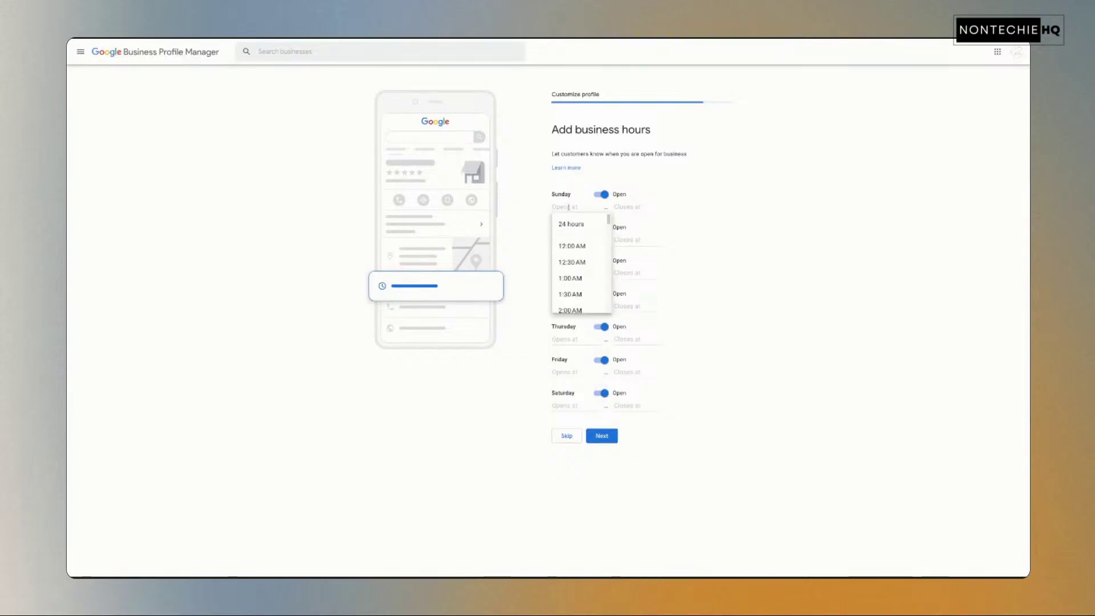
pyautogui.click(570, 224)
pyautogui.click(568, 226)
pyautogui.click(570, 245)
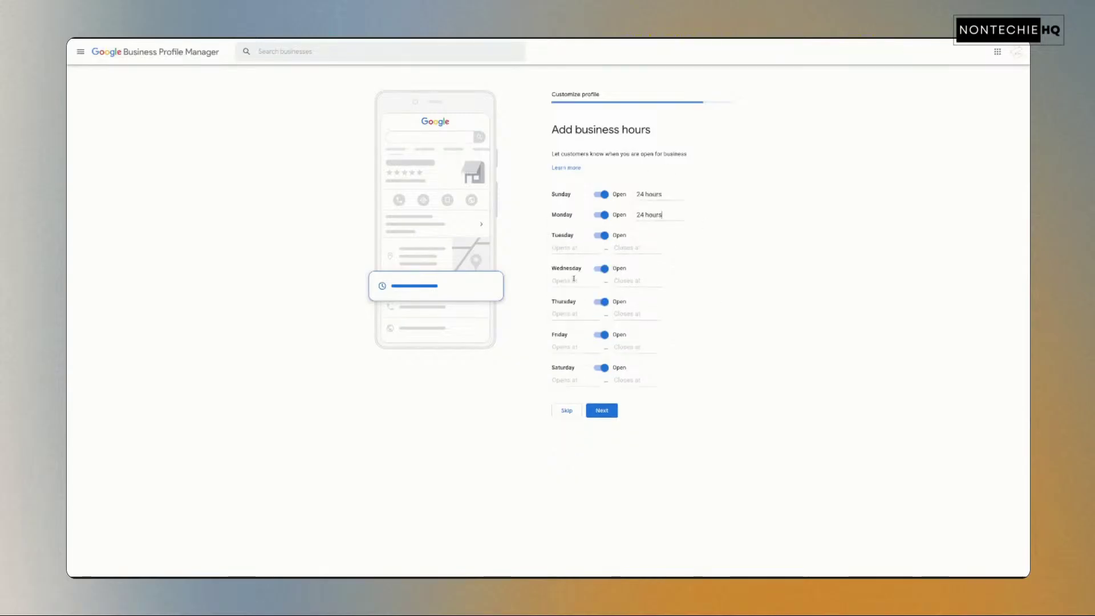
pyautogui.click(567, 247)
pyautogui.click(570, 262)
pyautogui.click(573, 269)
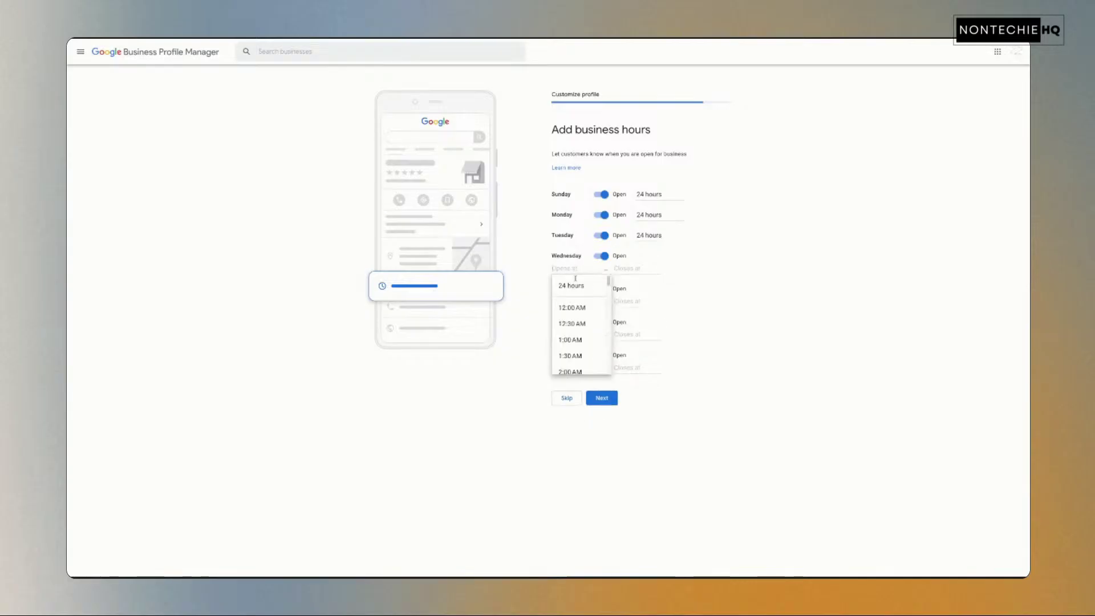
pyautogui.click(570, 285)
pyautogui.click(567, 288)
pyautogui.click(571, 306)
pyautogui.click(567, 309)
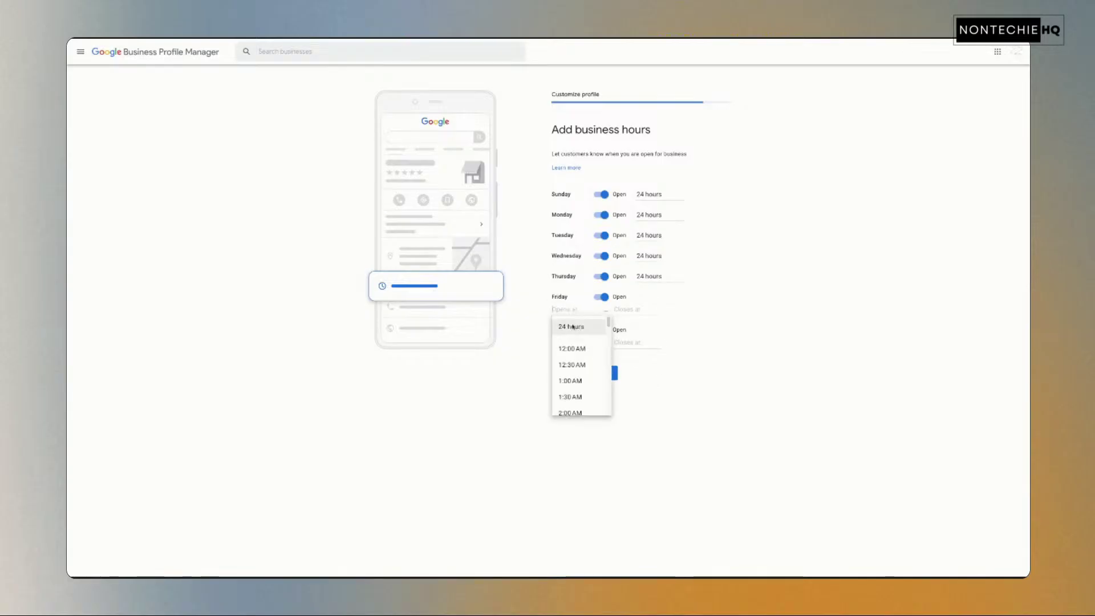
pyautogui.click(572, 327)
pyautogui.click(568, 330)
pyautogui.click(570, 346)
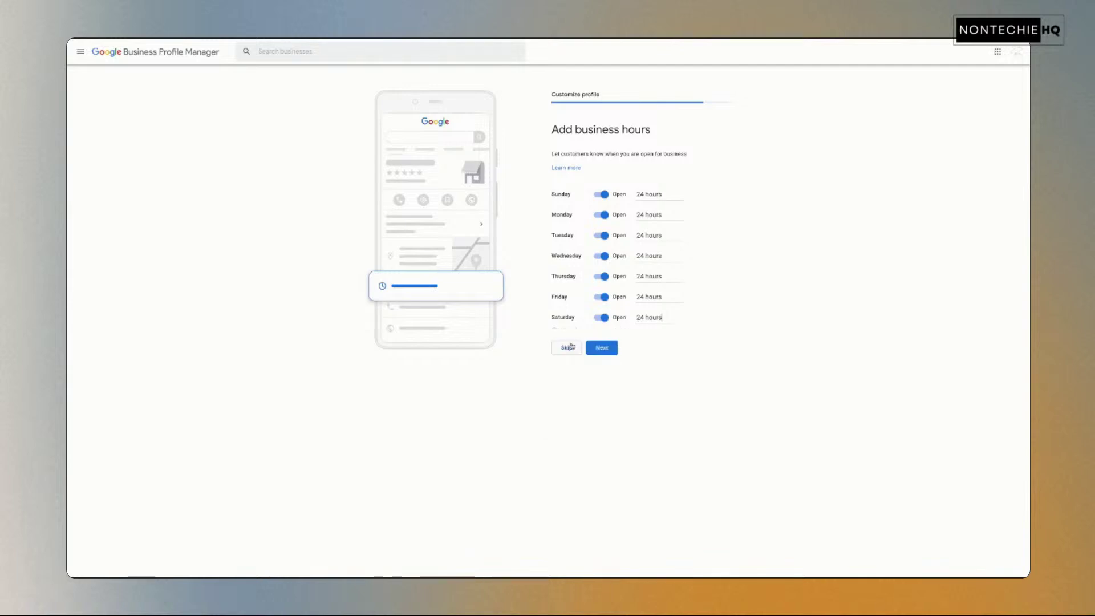
# Try Saturday hours of 1:00 PM–10:30 PM plus a 12:30–8:00 AM period, then remove the extra period.
pyautogui.click(603, 318)
pyautogui.click(599, 319)
pyautogui.click(649, 317)
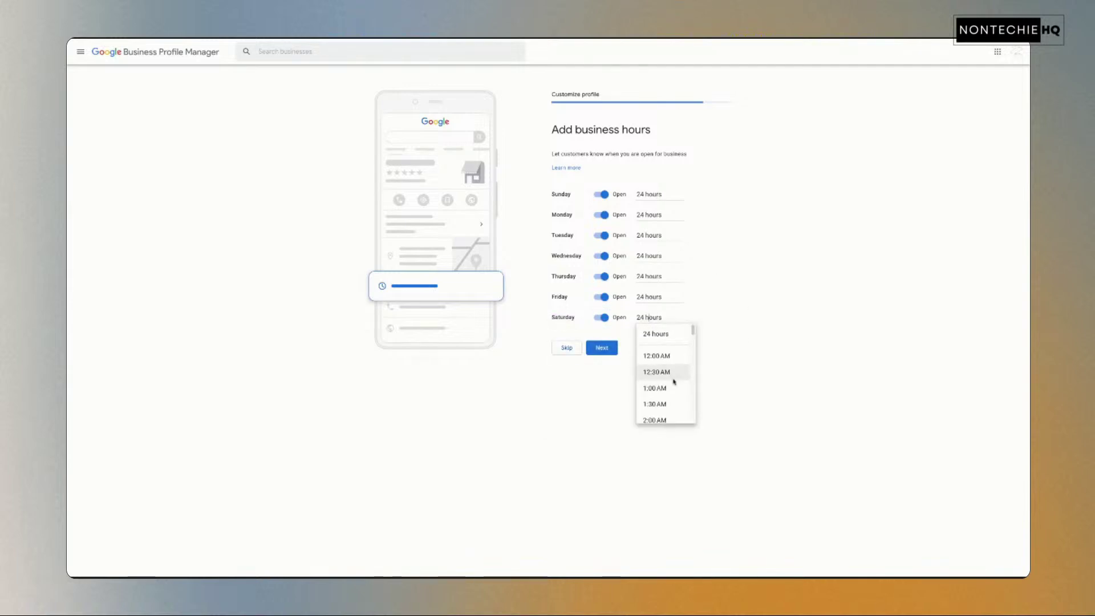
pyautogui.scroll(-7, 673, 381)
pyautogui.click(656, 379)
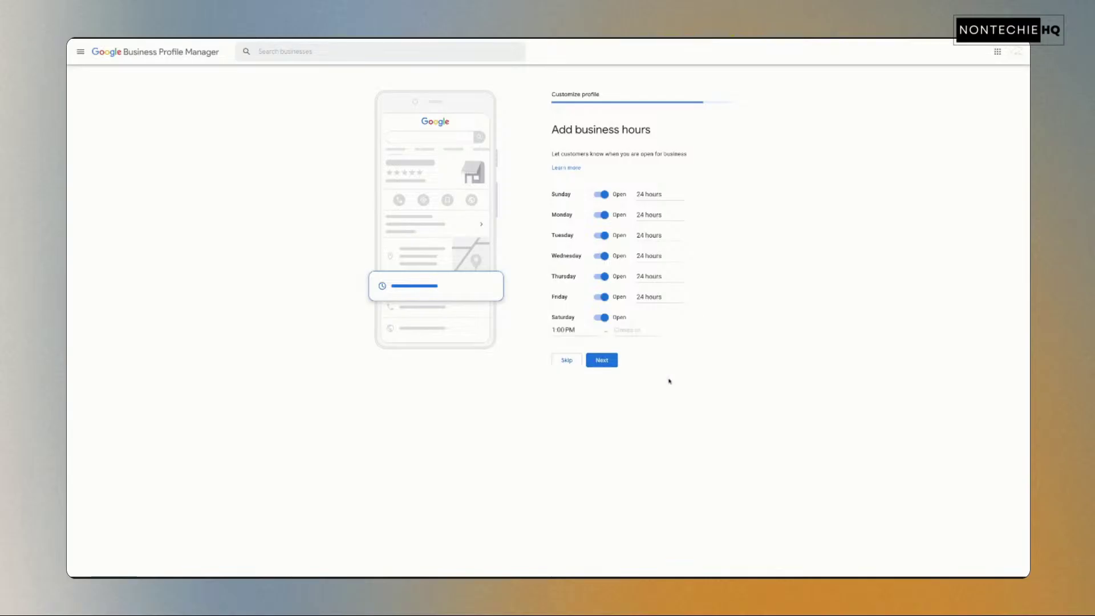
pyautogui.click(652, 332)
pyautogui.scroll(-5, 648, 359)
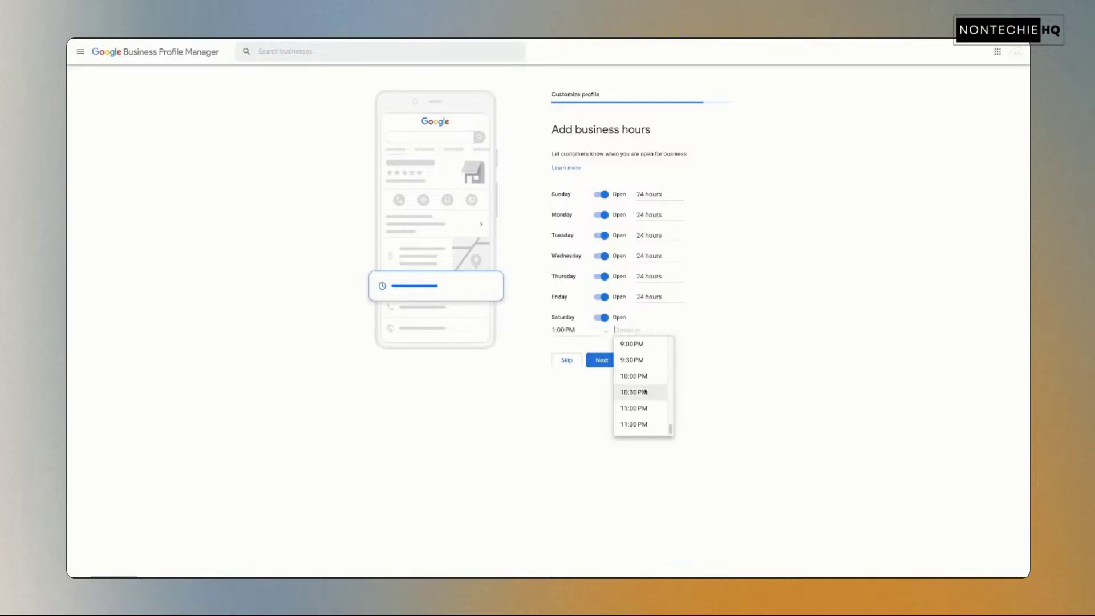
pyautogui.click(641, 392)
pyautogui.click(702, 329)
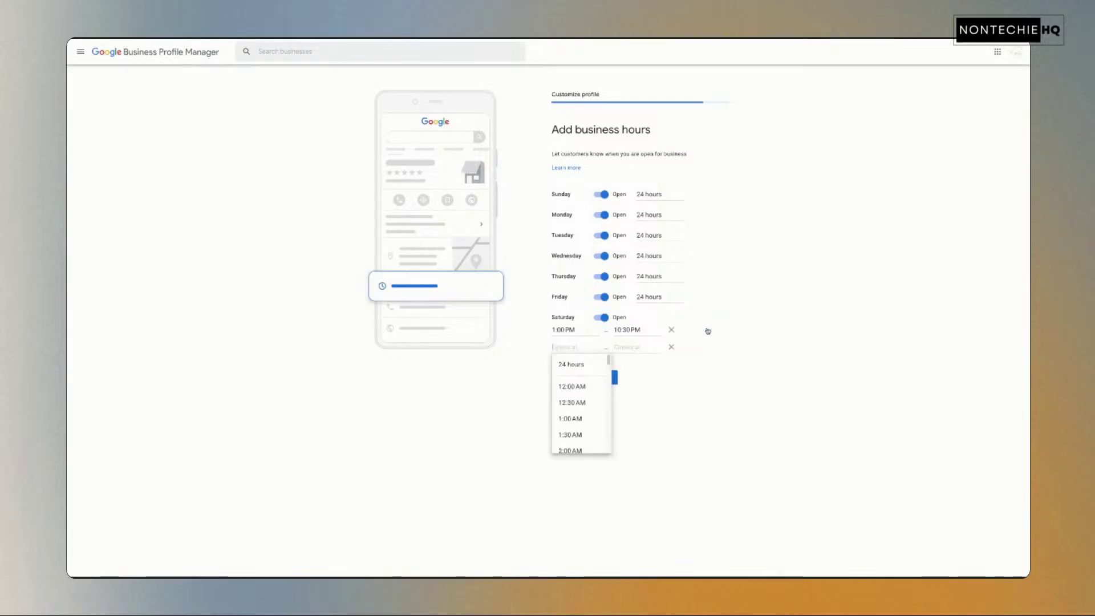
pyautogui.click(572, 403)
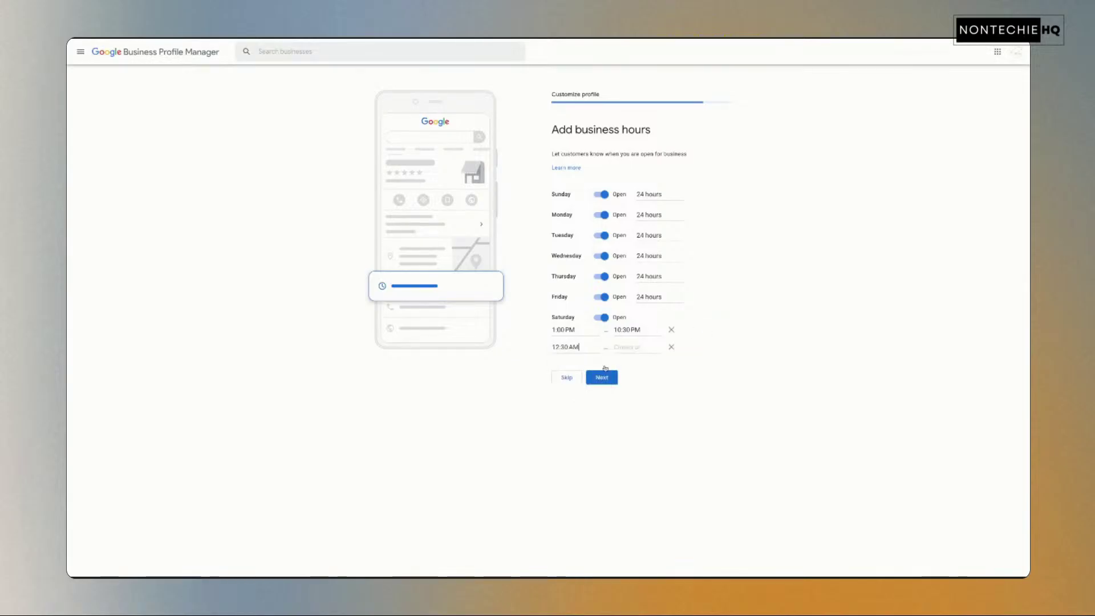
pyautogui.click(632, 348)
pyautogui.scroll(-5, 632, 414)
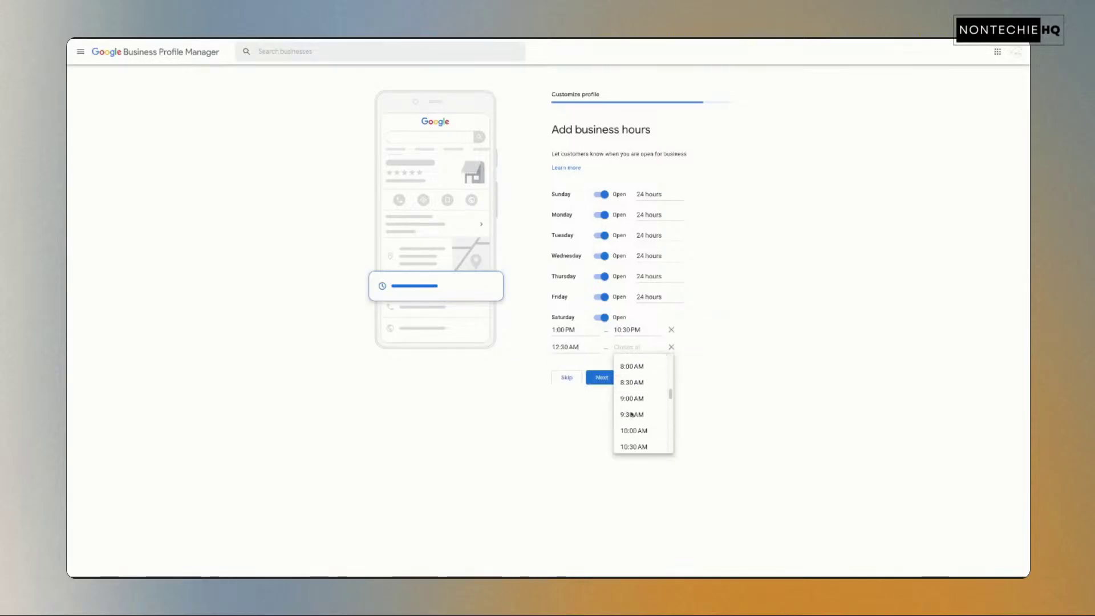
pyautogui.click(633, 382)
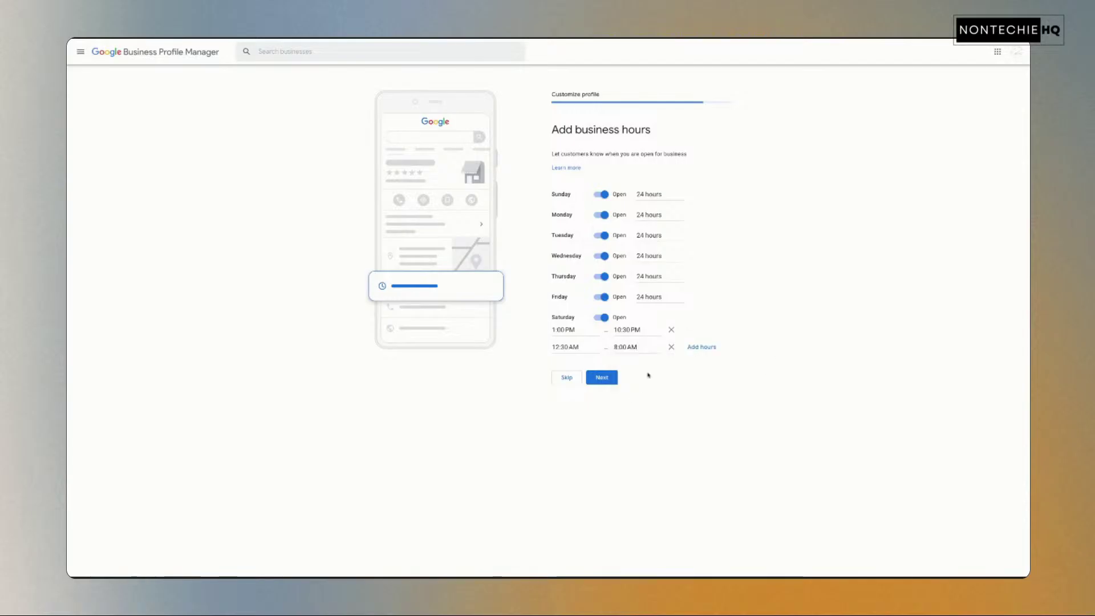
pyautogui.click(671, 347)
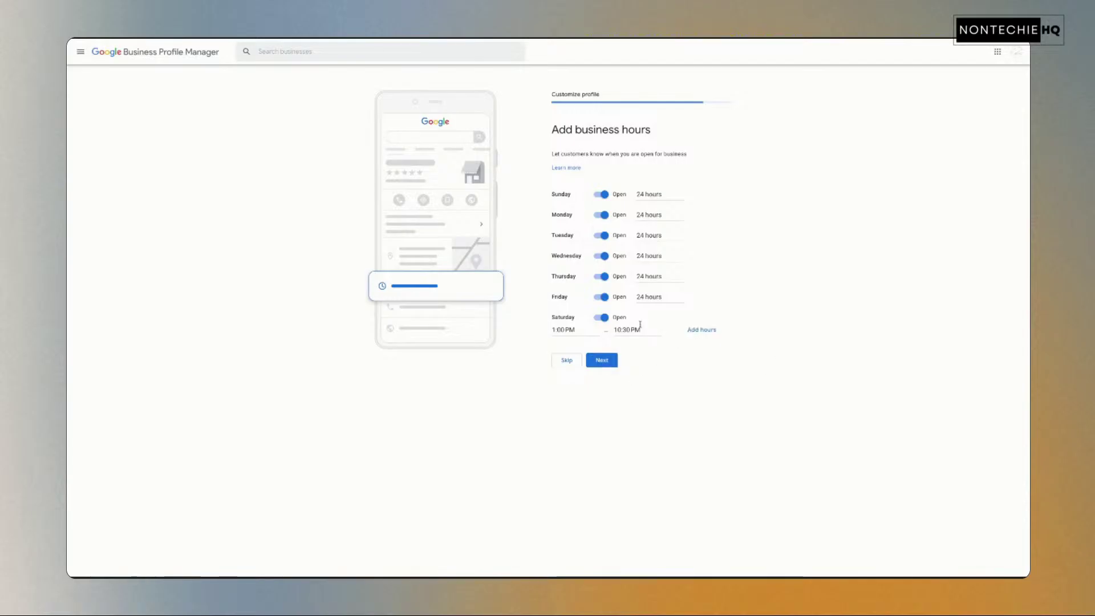
# Reset Saturday to open 24 hours and save the weekly hours.
pyautogui.click(600, 317)
pyautogui.click(601, 317)
pyautogui.click(627, 330)
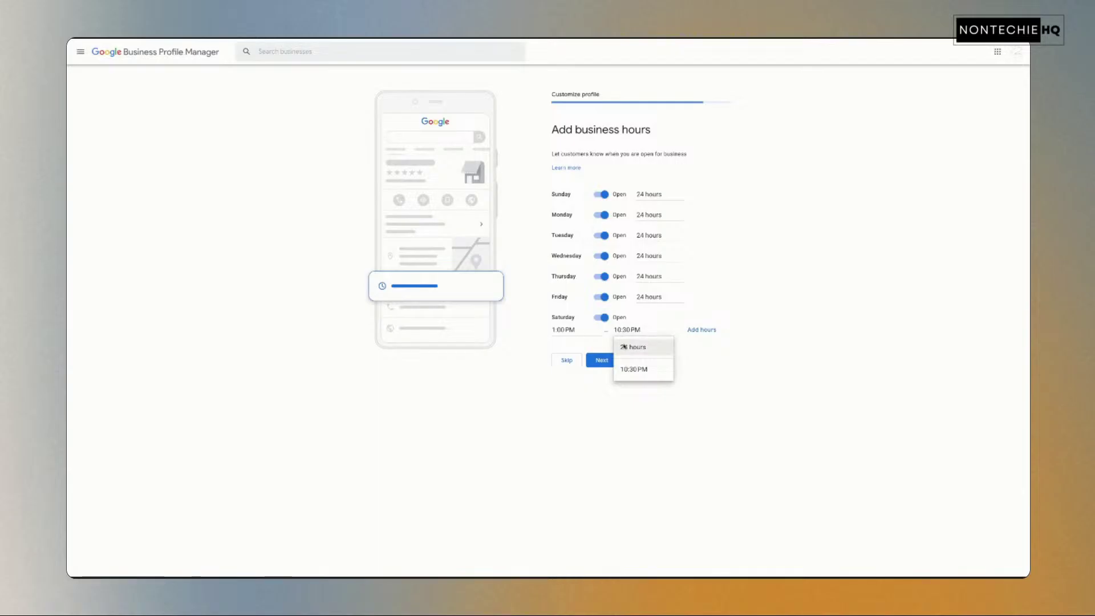
pyautogui.click(623, 346)
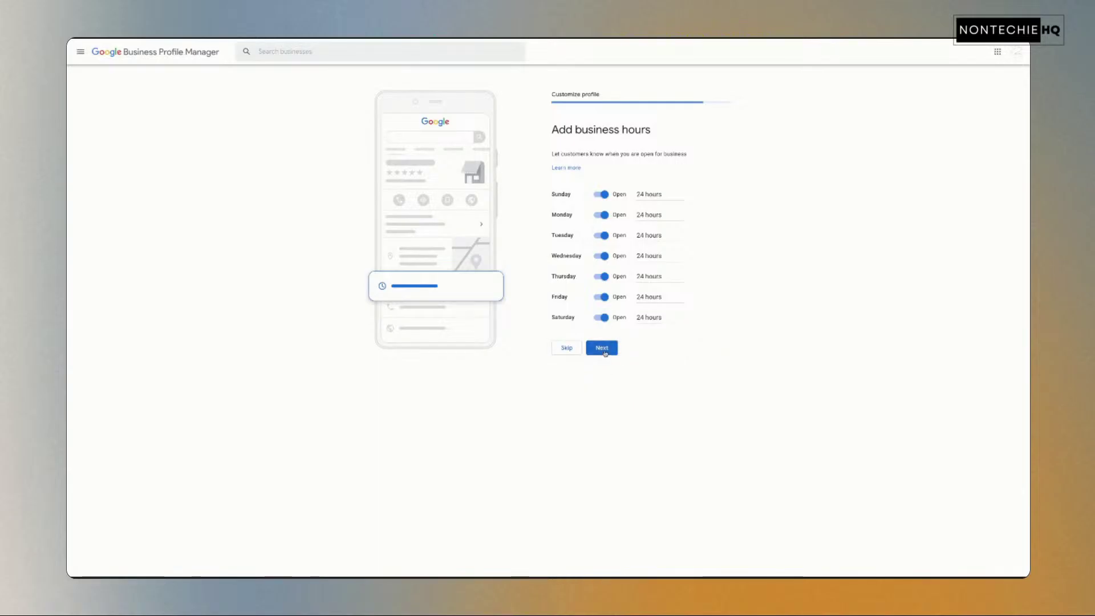
pyautogui.click(605, 353)
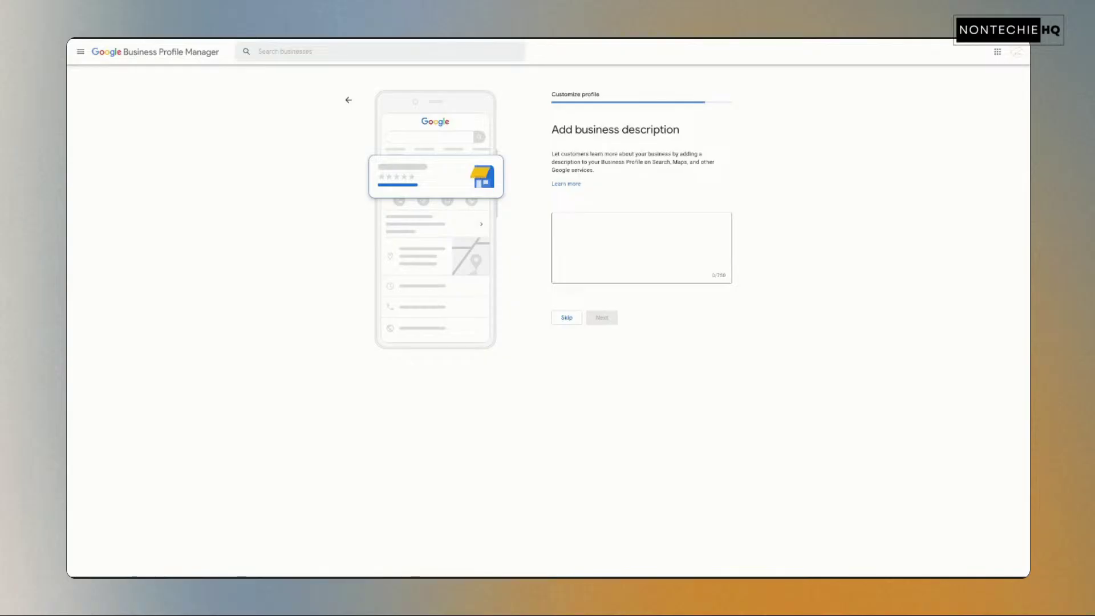
# Paste the mission description, fix stray line breaks near 'every' and 'restoration', and save it.
pyautogui.click(596, 223)
pyautogui.hotkey('ctrl', 'v')
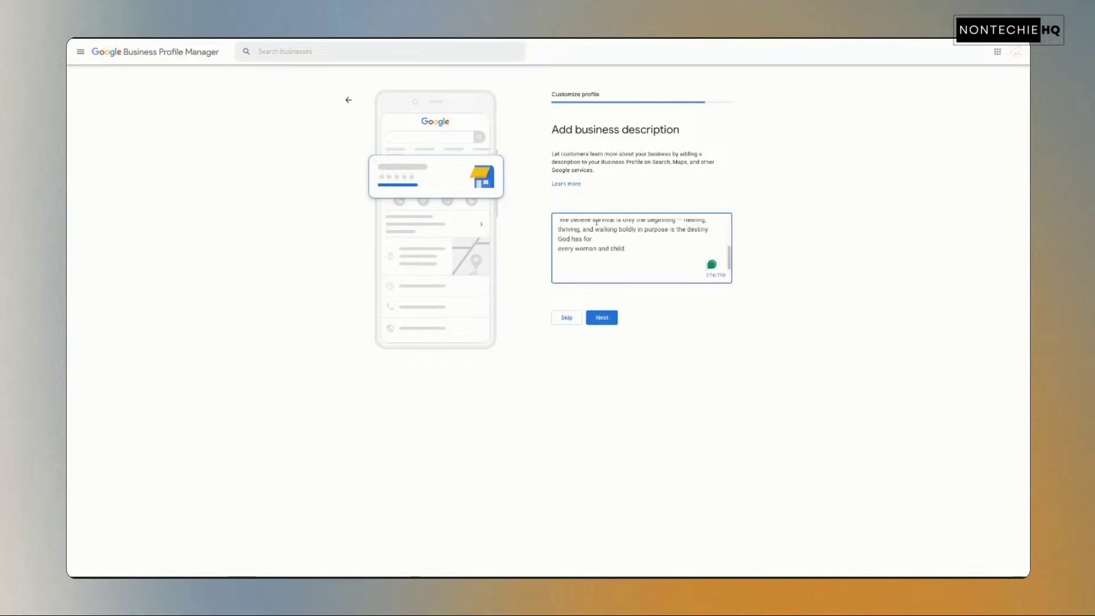
pyautogui.click(558, 257)
pyautogui.press('BackSpace')
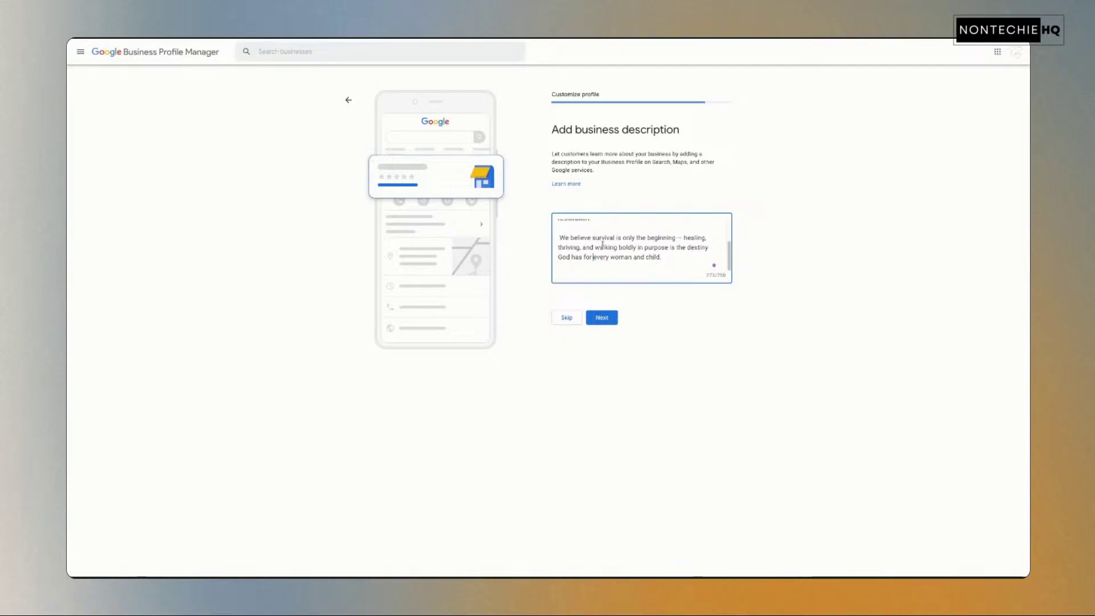
pyautogui.scroll(3, 598, 246)
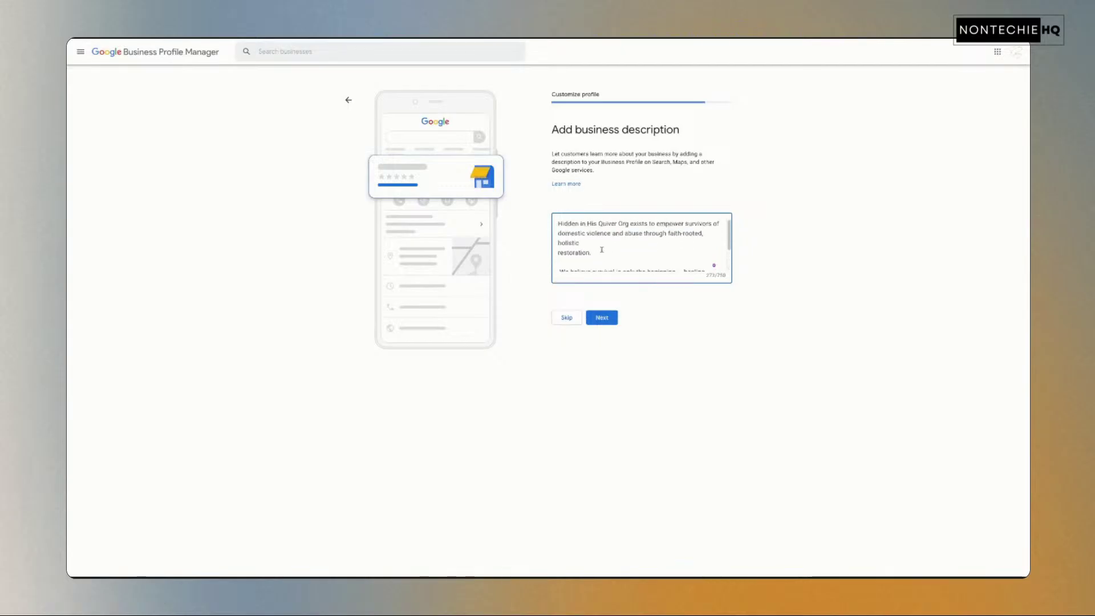
pyautogui.click(558, 252)
pyautogui.press('BackSpace')
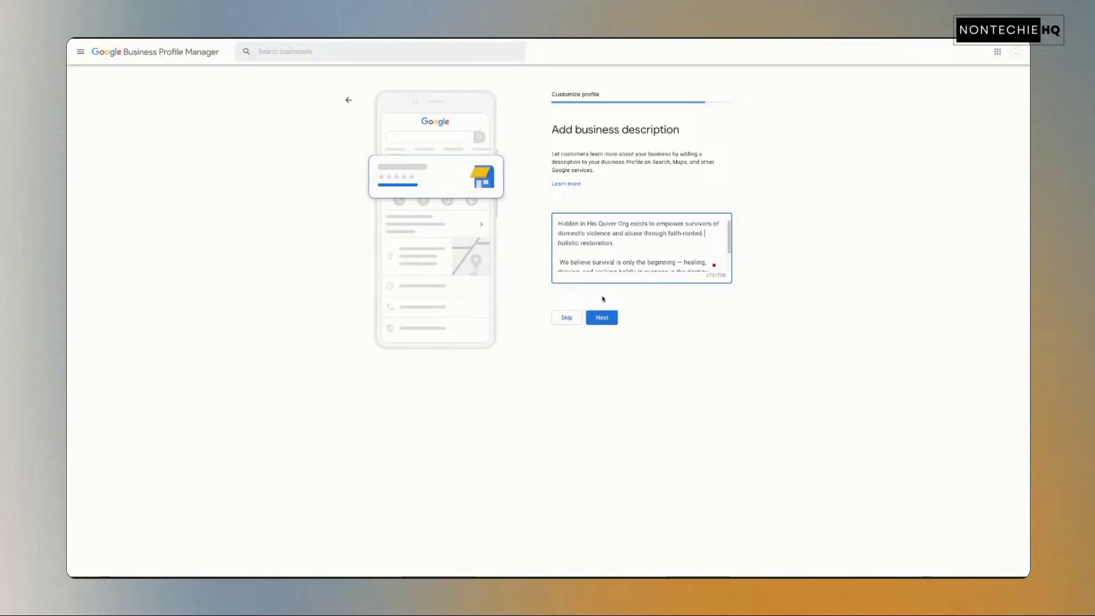
pyautogui.press('Return')
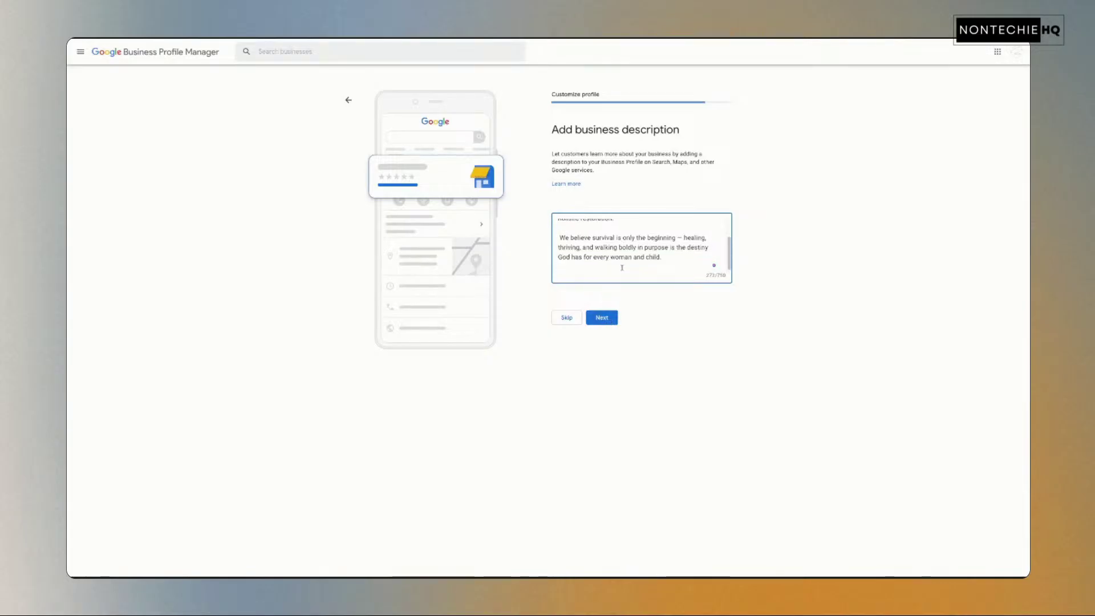
pyautogui.click(615, 318)
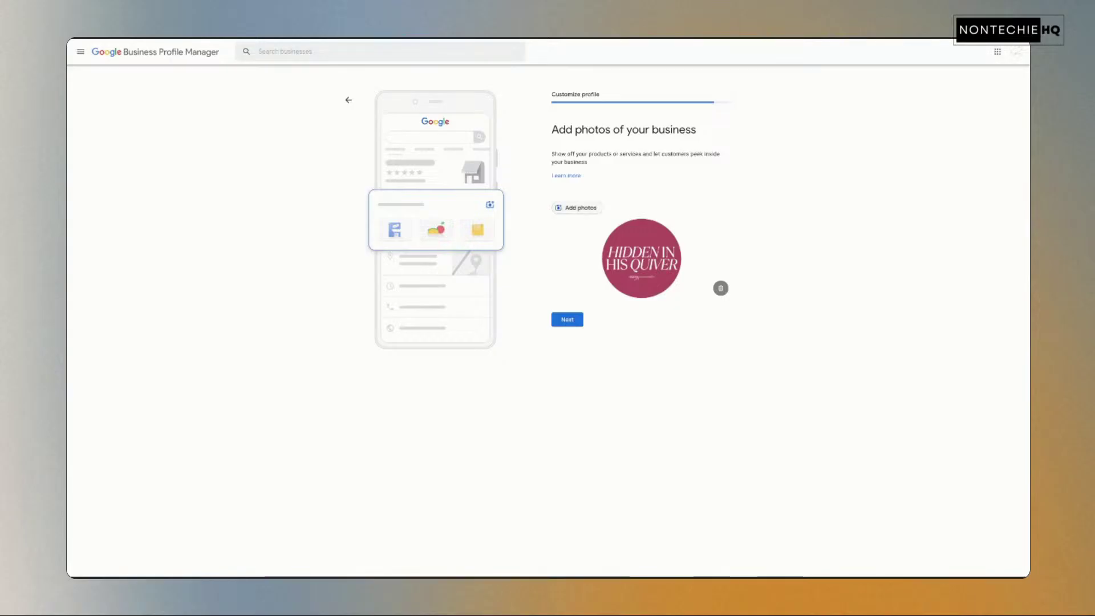
# Move past the photos step, skip the ad credit offer, and acknowledge the verification notice.
pyautogui.click(575, 322)
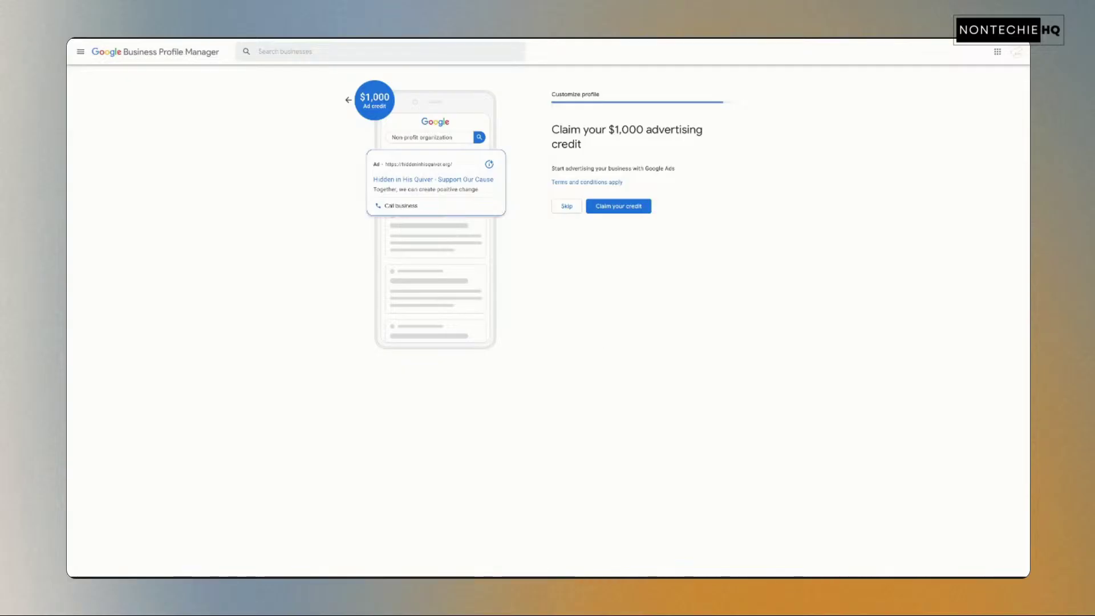
pyautogui.click(626, 206)
pyautogui.click(566, 206)
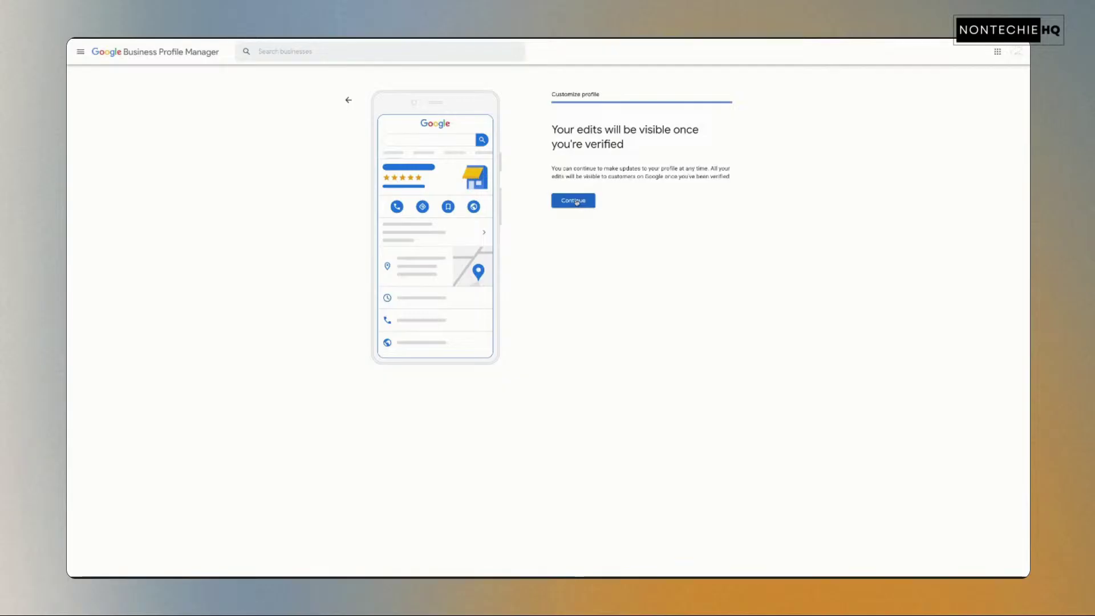
pyautogui.click(574, 201)
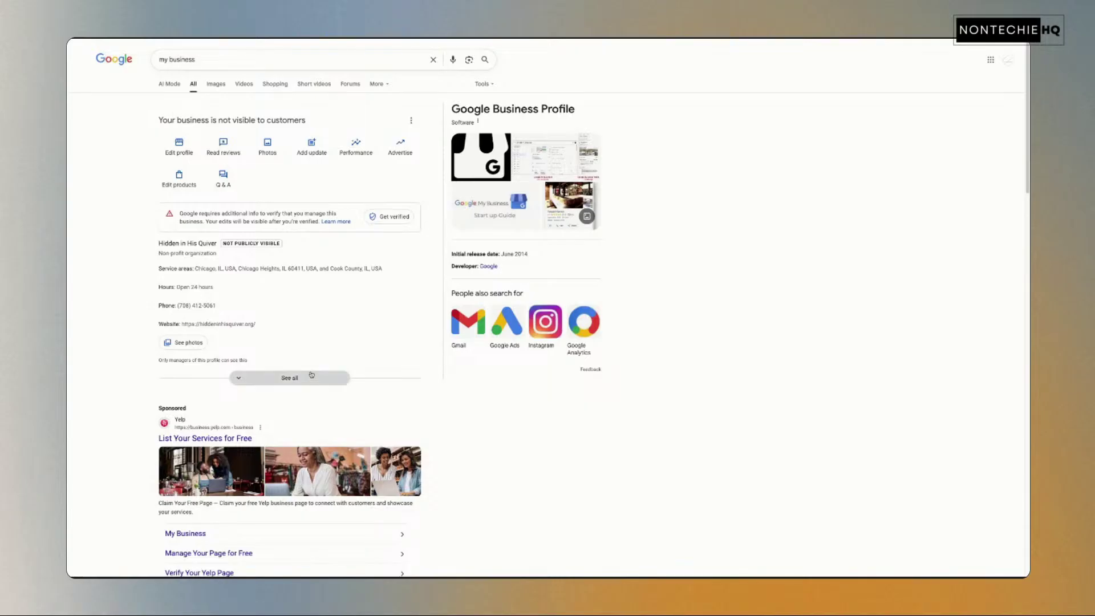
# Open the business information editor and start an Opening date entry with empty Year, Month and Day.
pyautogui.click(185, 153)
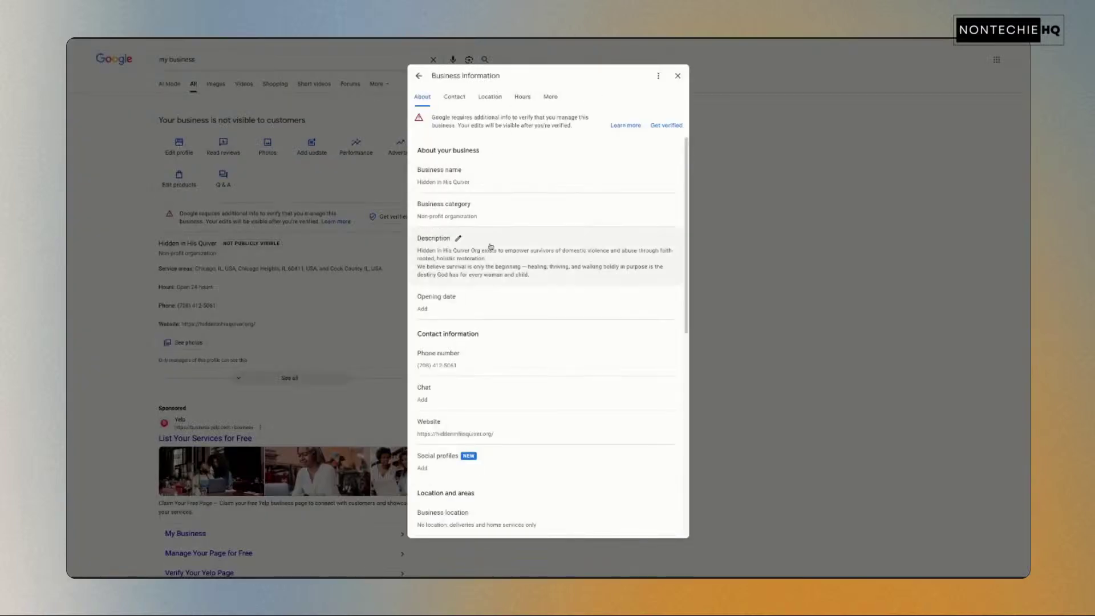
pyautogui.scroll(-6, 491, 291)
pyautogui.scroll(-2, 491, 295)
pyautogui.scroll(10, 490, 294)
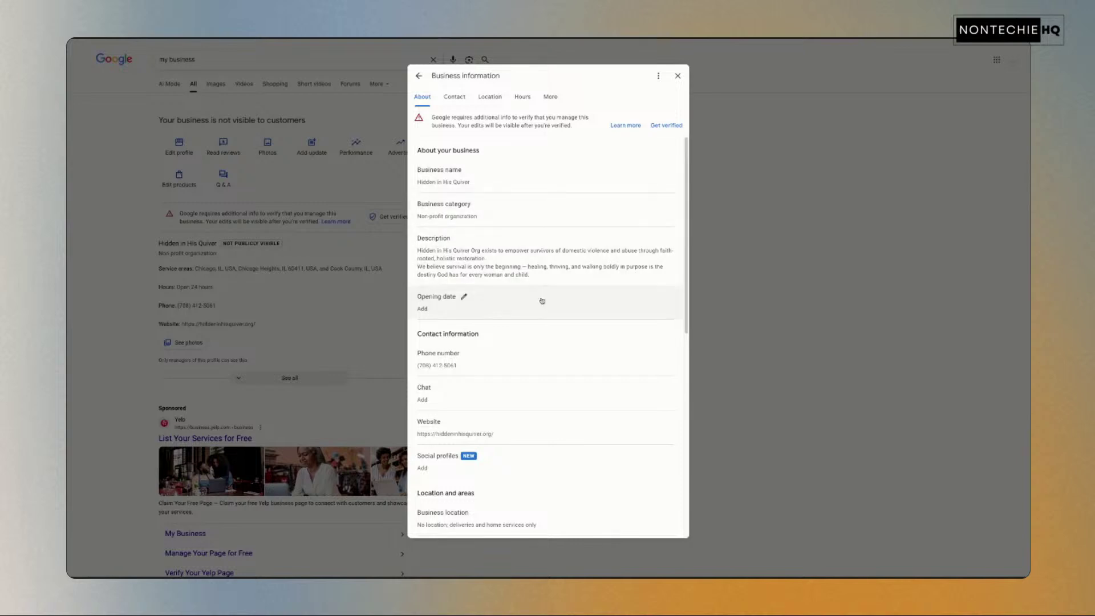
pyautogui.click(425, 314)
# Set the opening date to April 2025 and save it.
pyautogui.click(459, 334)
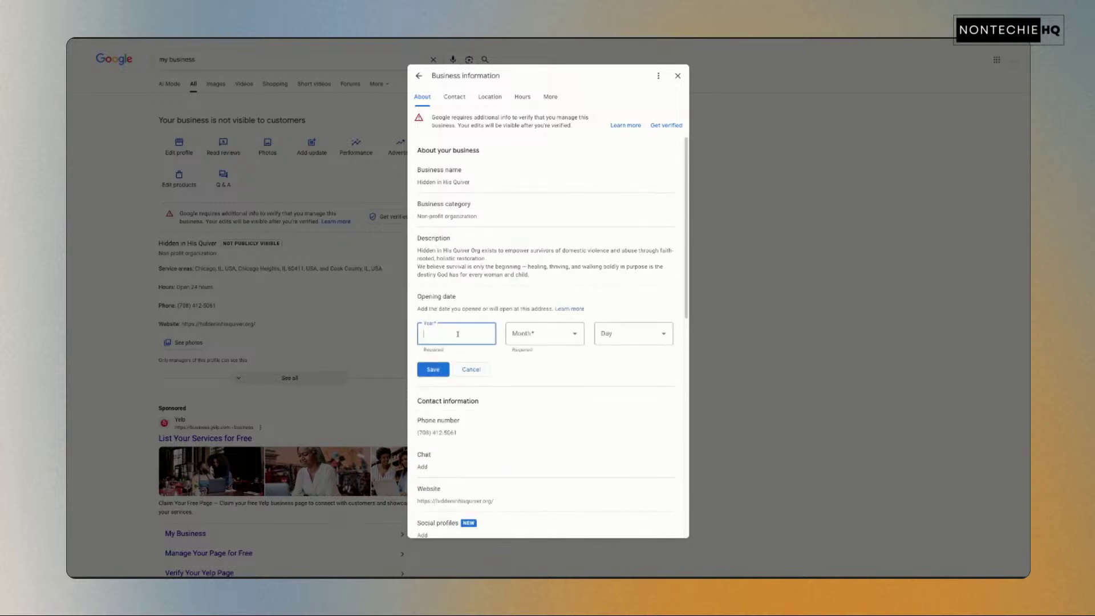
pyautogui.write('2025')
pyautogui.click(558, 334)
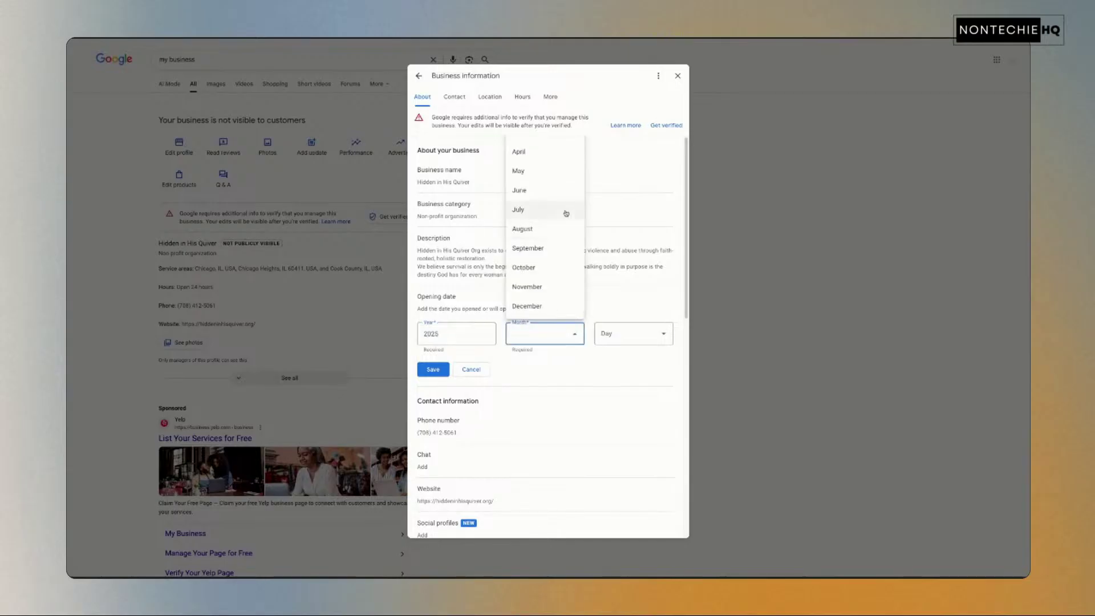
pyautogui.click(546, 152)
pyautogui.click(445, 372)
# Start a WhatsApp chat option, then cancel so Chat stays empty.
pyautogui.scroll(-3, 451, 313)
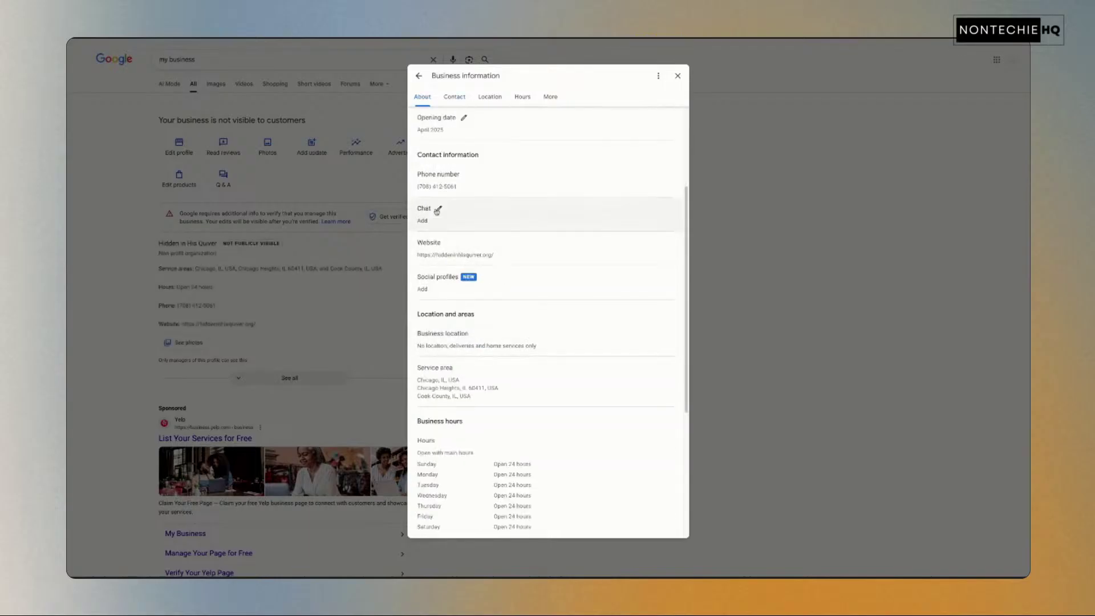
pyautogui.scroll(1, 440, 195)
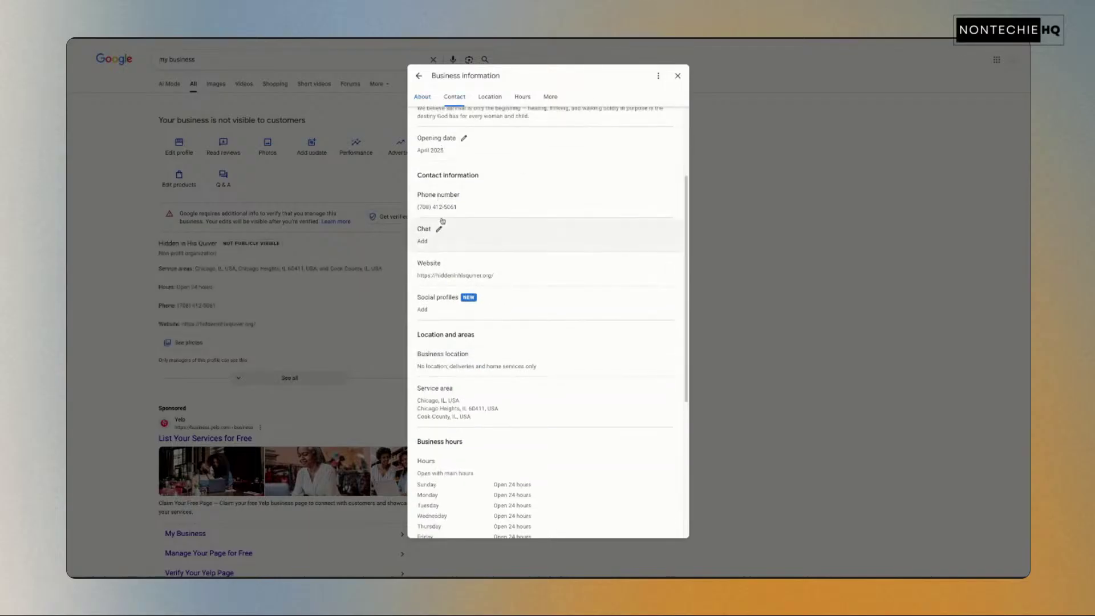
pyautogui.click(434, 236)
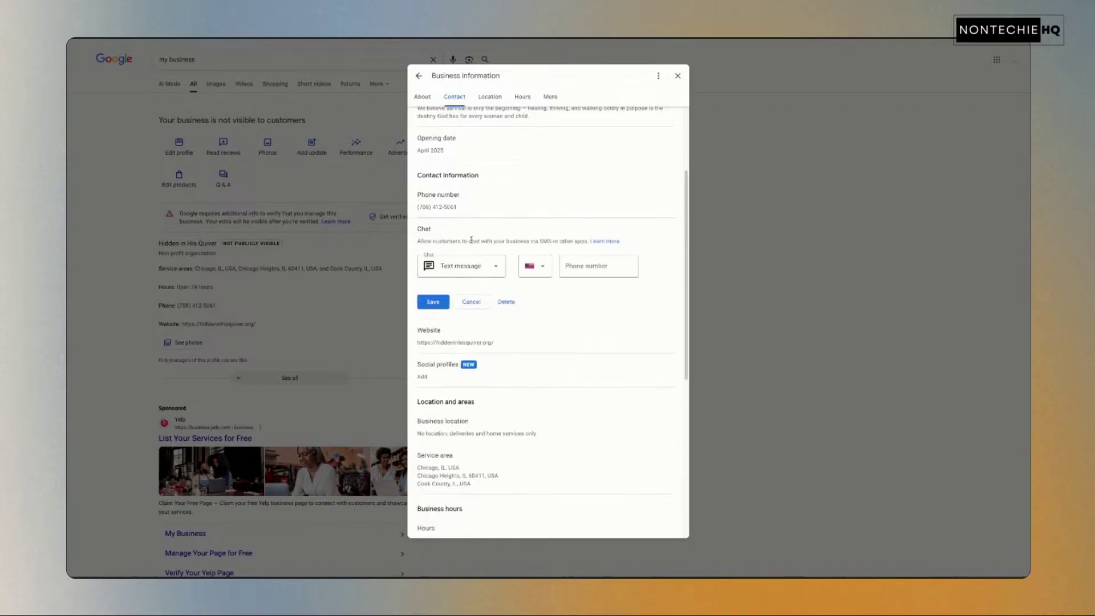
pyautogui.click(483, 272)
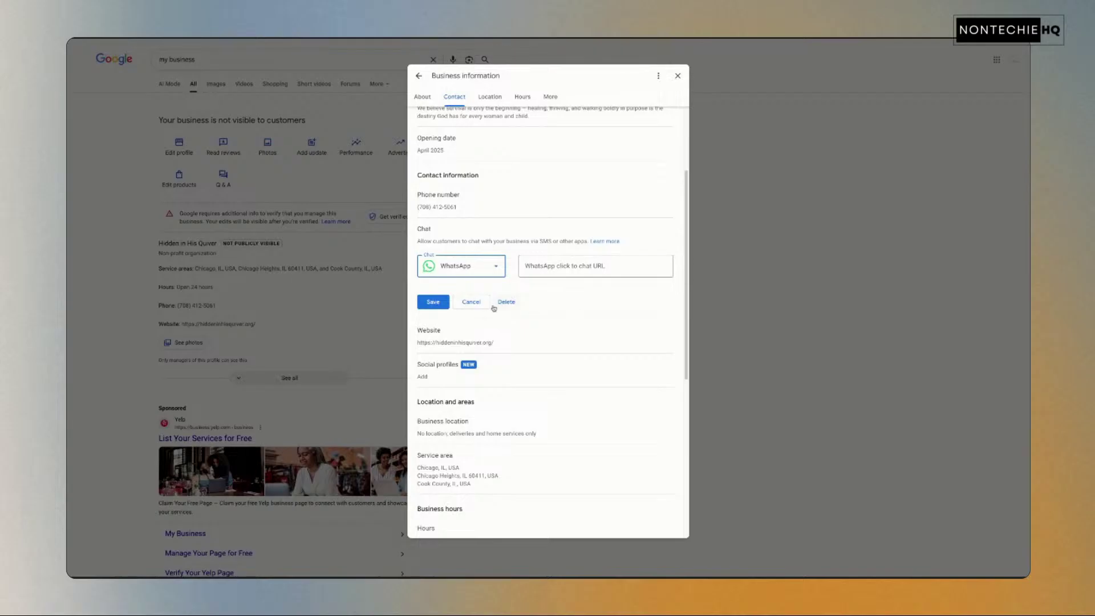
pyautogui.click(469, 302)
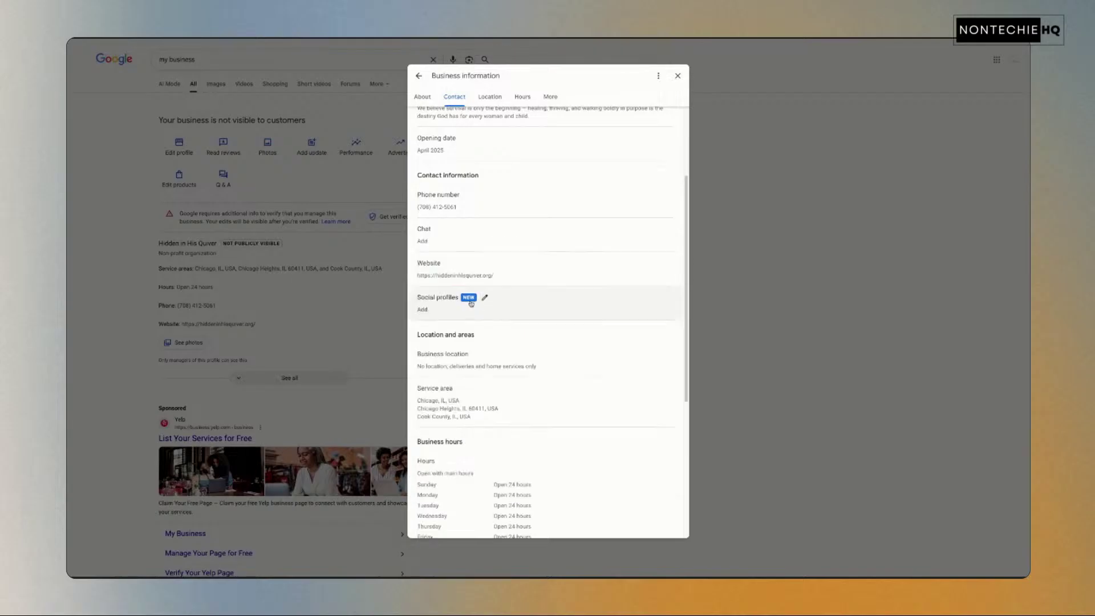
# Re-save the website address without changes.
pyautogui.click(512, 274)
pyautogui.click(433, 336)
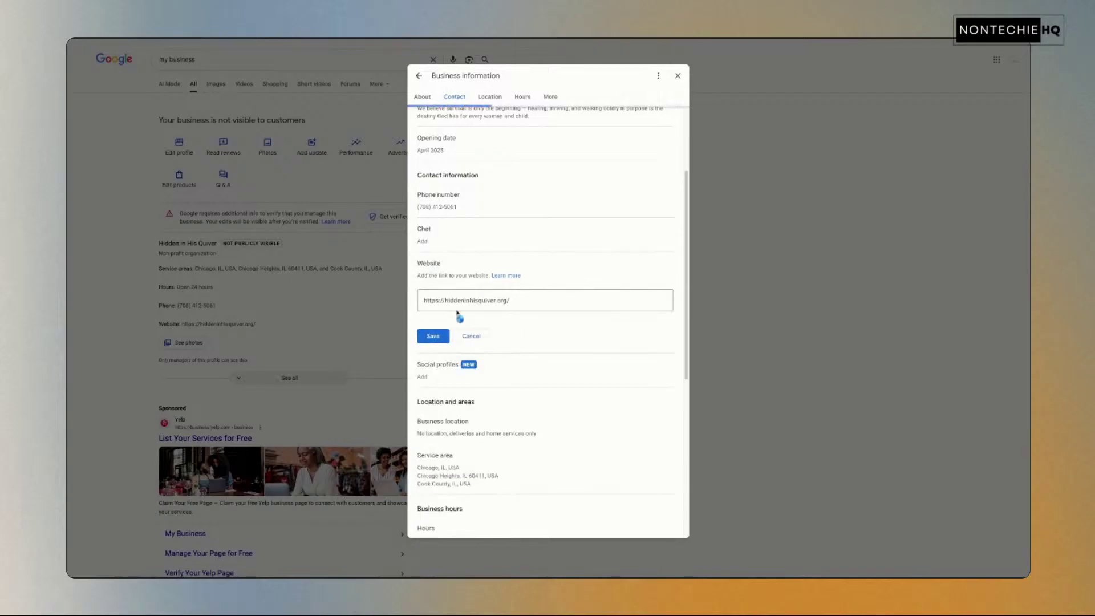
pyautogui.scroll(-3, 525, 318)
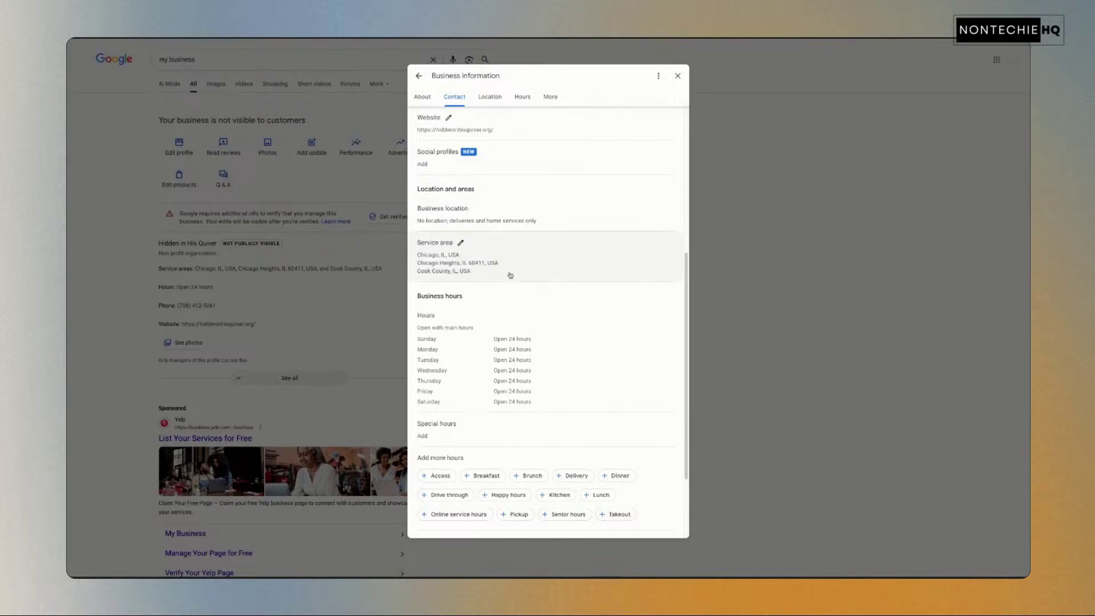
pyautogui.scroll(-1, 474, 267)
pyautogui.click(461, 239)
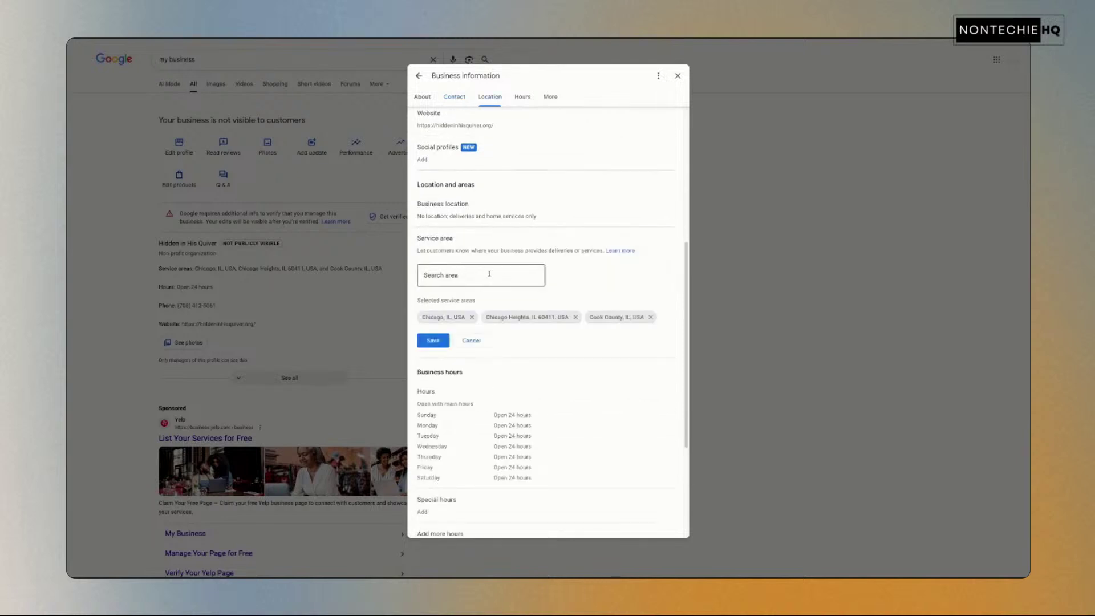
pyautogui.click(476, 340)
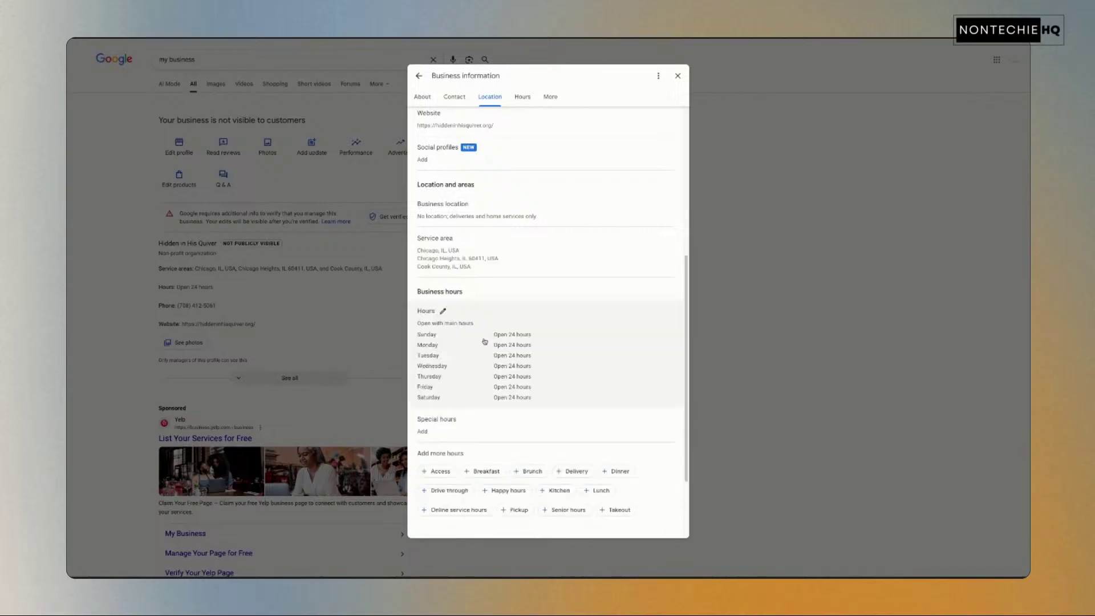
pyautogui.scroll(-2, 478, 335)
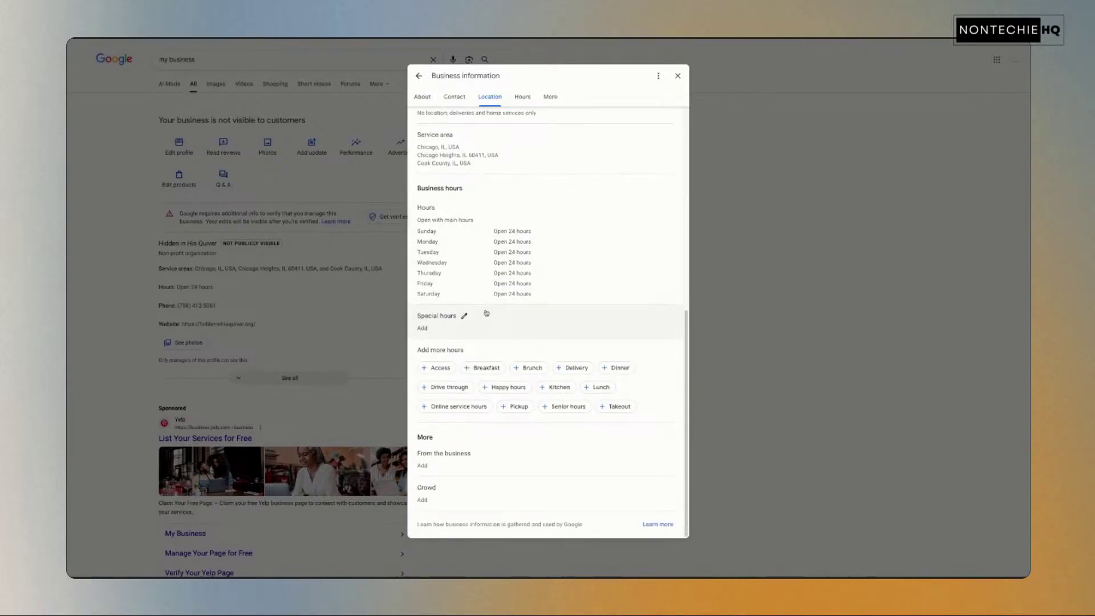
pyautogui.click(423, 329)
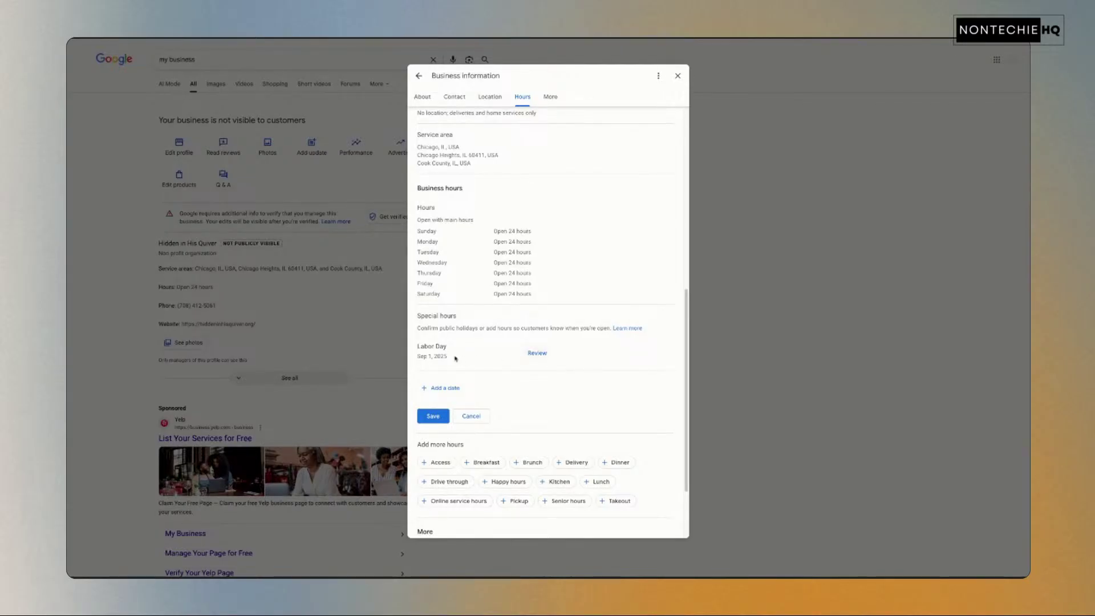
pyautogui.click(533, 353)
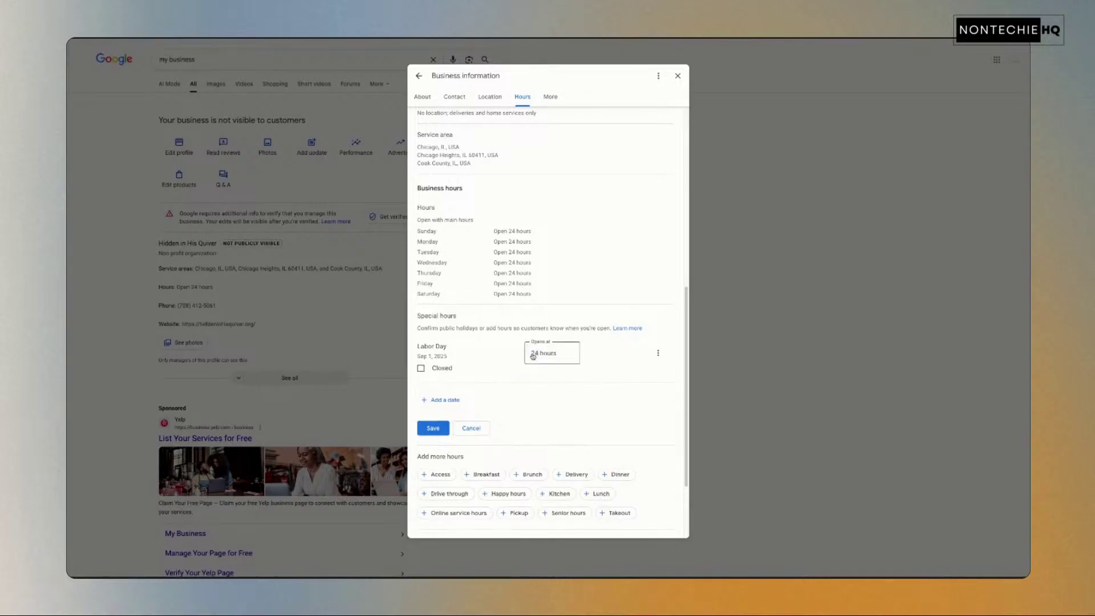
pyautogui.click(542, 354)
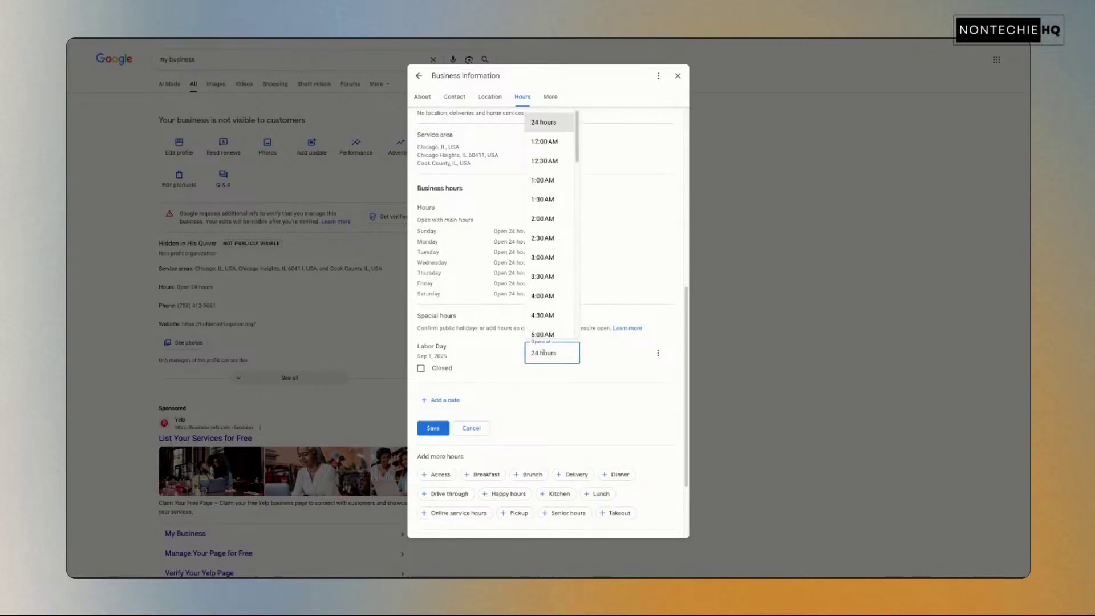
pyautogui.click(544, 296)
pyautogui.click(609, 355)
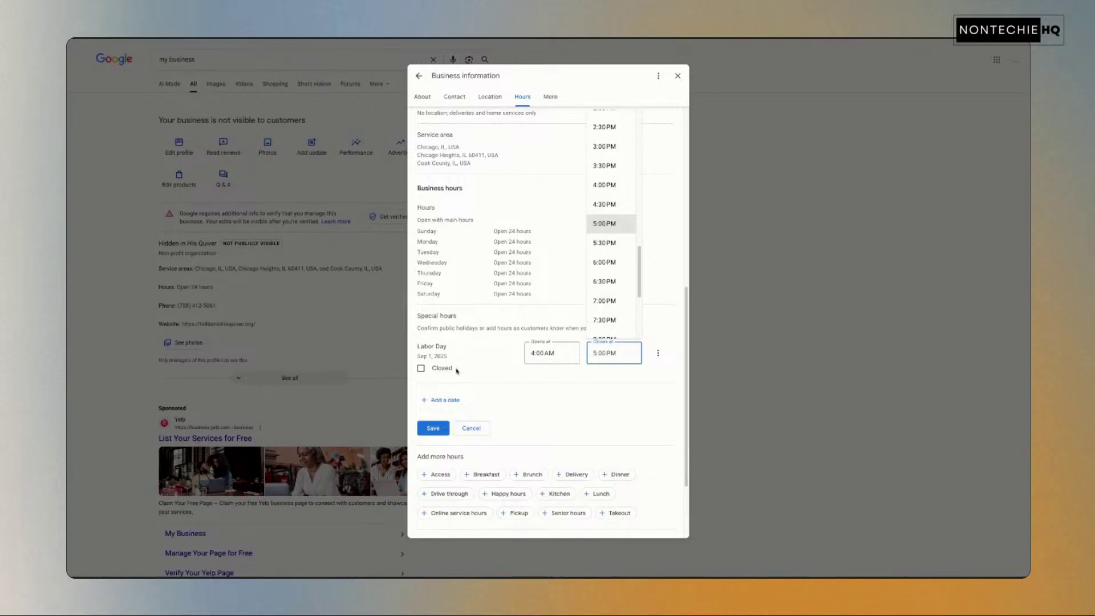
pyautogui.click(421, 368)
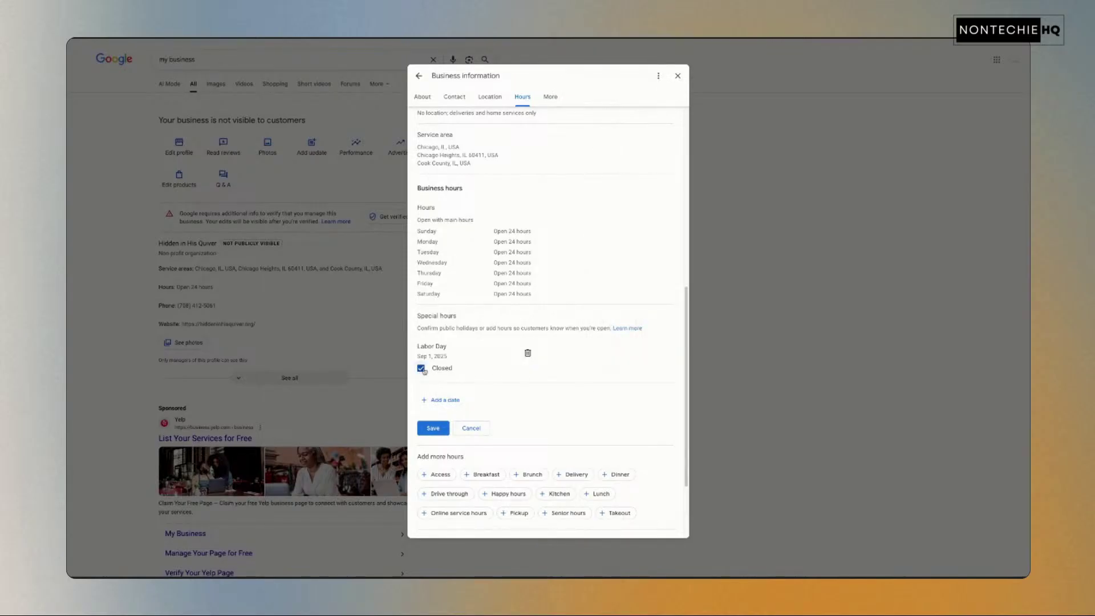
pyautogui.click(527, 353)
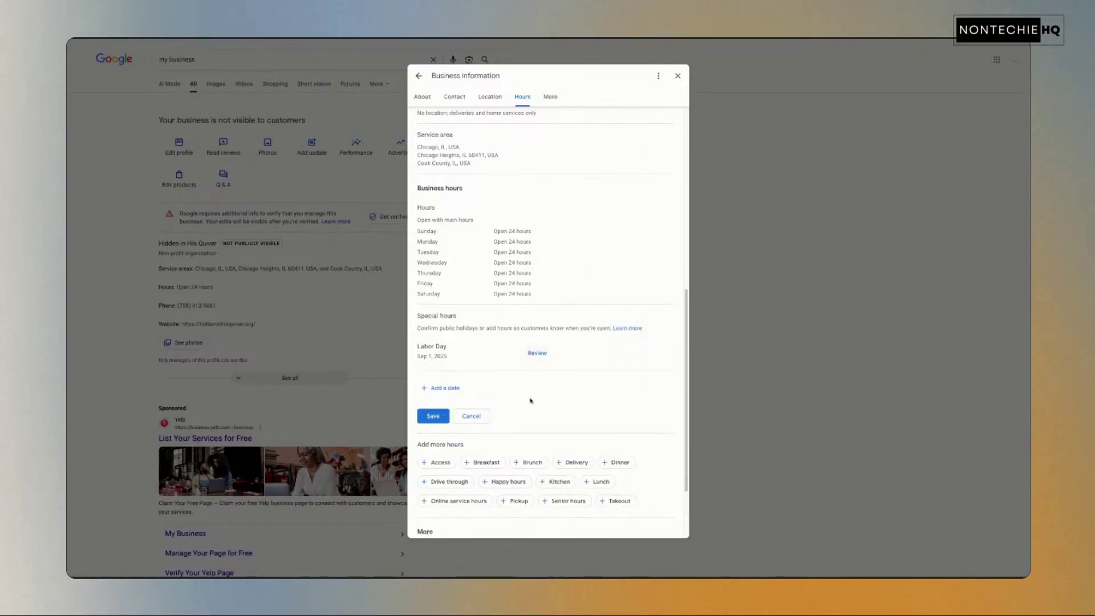
pyautogui.scroll(-1, 466, 364)
pyautogui.click(470, 351)
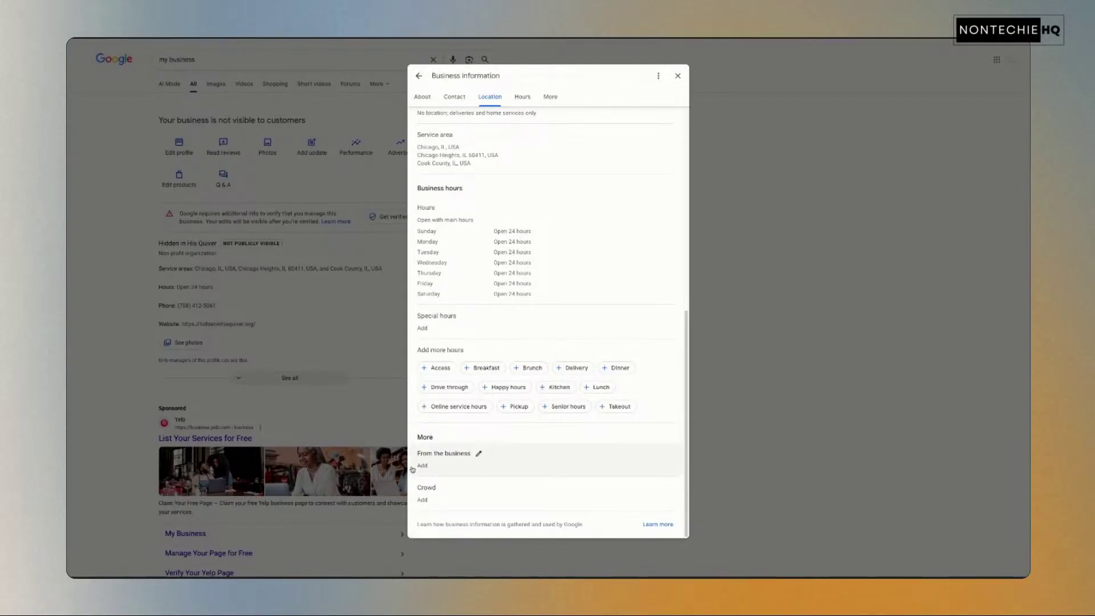
# In From the business, mark women-owned Yes and Black-, Asian-, disabled- and Indigenous-owned No.
pyautogui.click(477, 454)
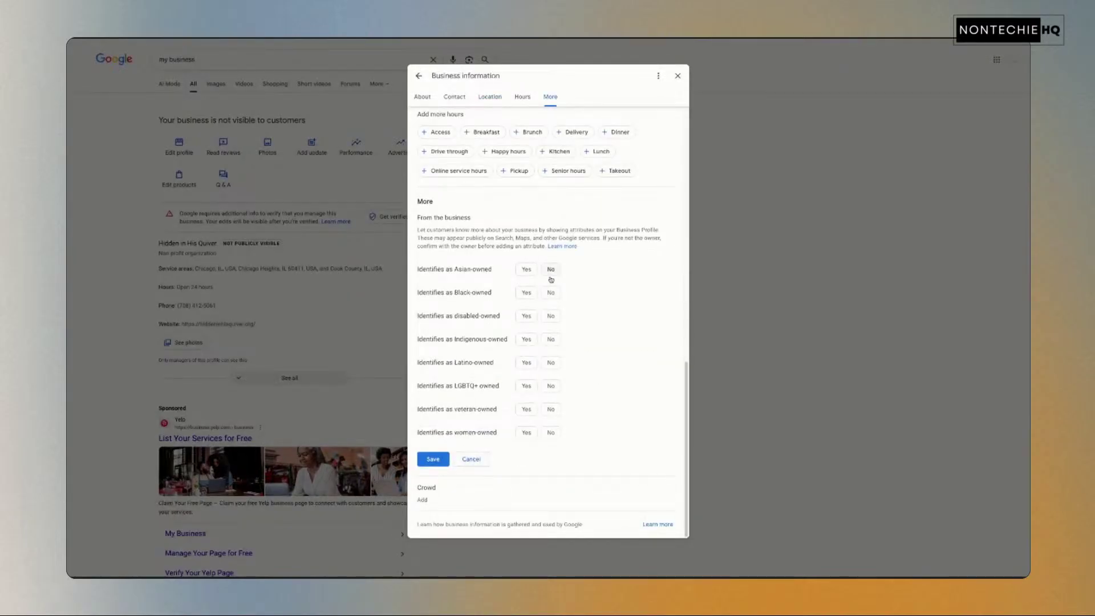
pyautogui.click(528, 294)
pyautogui.click(525, 433)
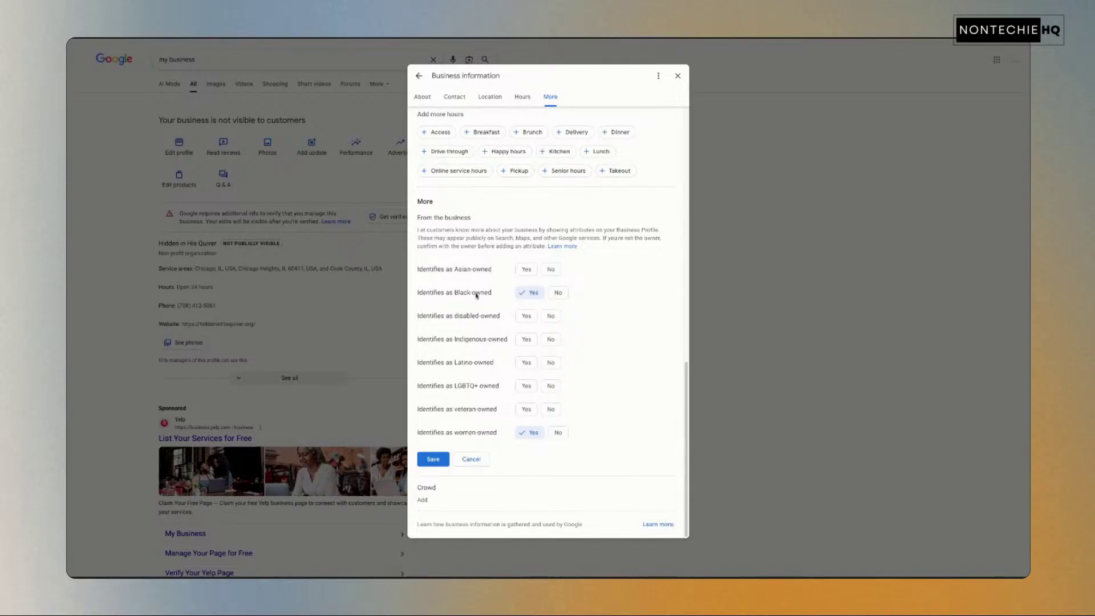
pyautogui.click(554, 293)
pyautogui.click(552, 269)
pyautogui.click(551, 316)
pyautogui.click(551, 338)
# Answer No for Latino-, LGBTQ+- and veteran-owned, save, and leave Crowd unset.
pyautogui.click(551, 363)
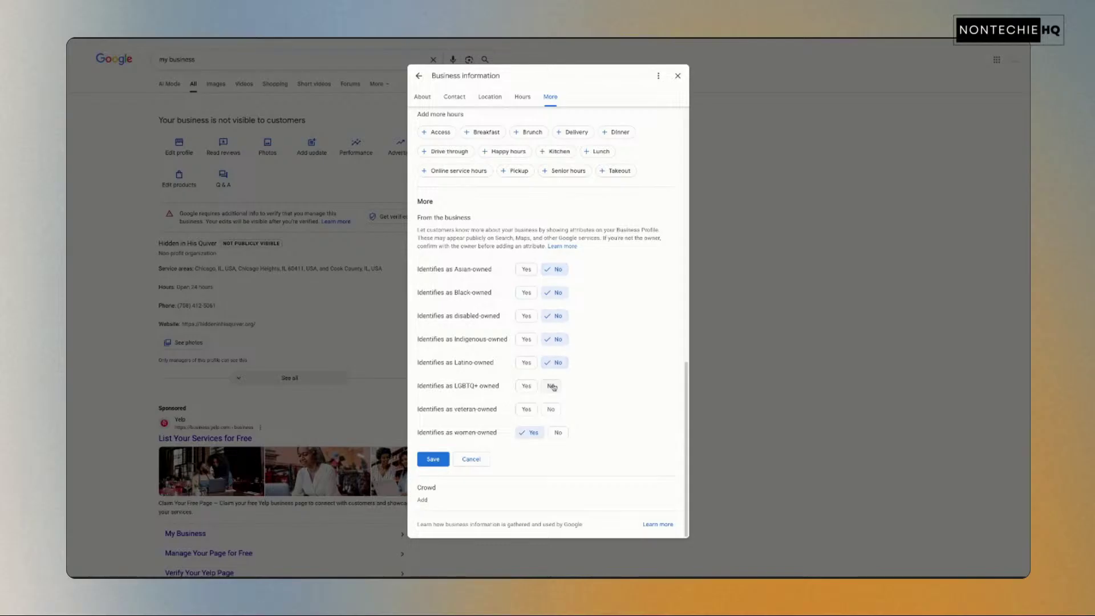
pyautogui.click(552, 386)
pyautogui.click(552, 409)
pyautogui.click(433, 459)
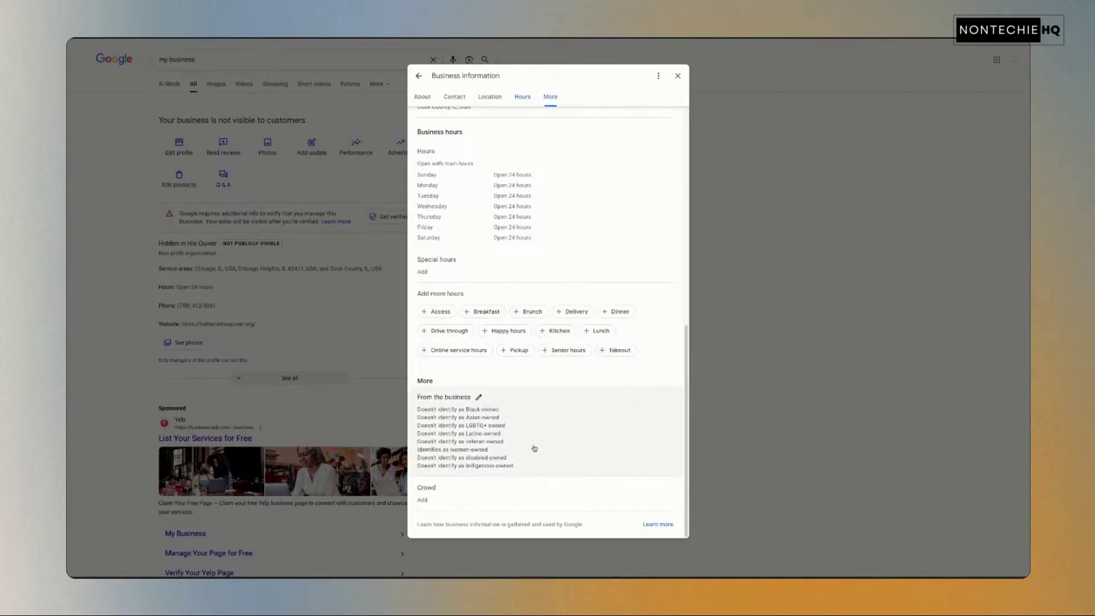
pyautogui.click(427, 500)
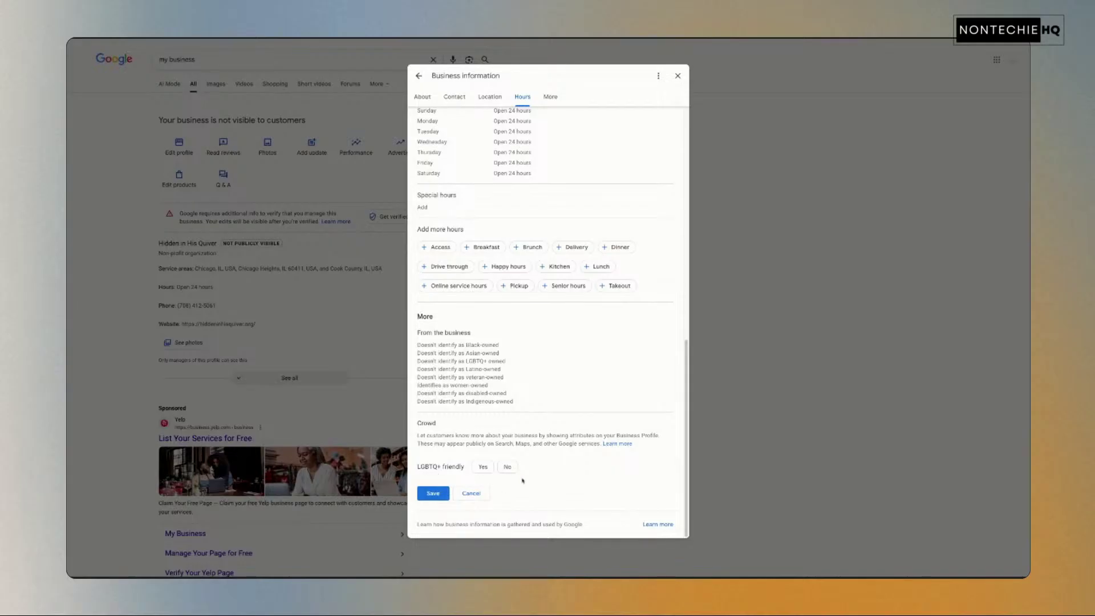
pyautogui.click(471, 493)
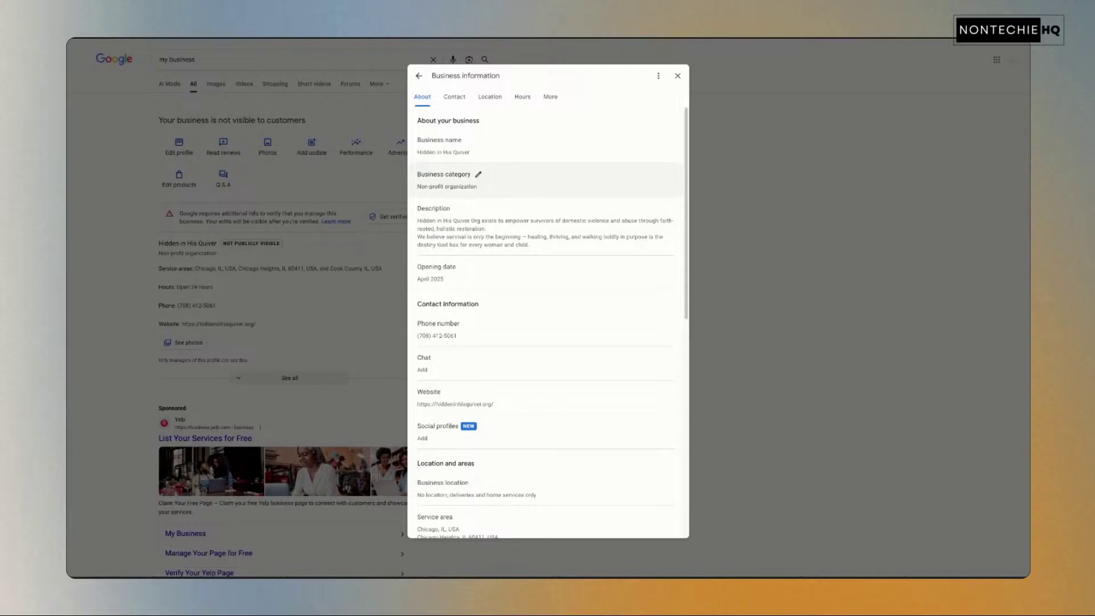
# Change the primary category to Non-profit organization by searching 'non'.
pyautogui.click(479, 175)
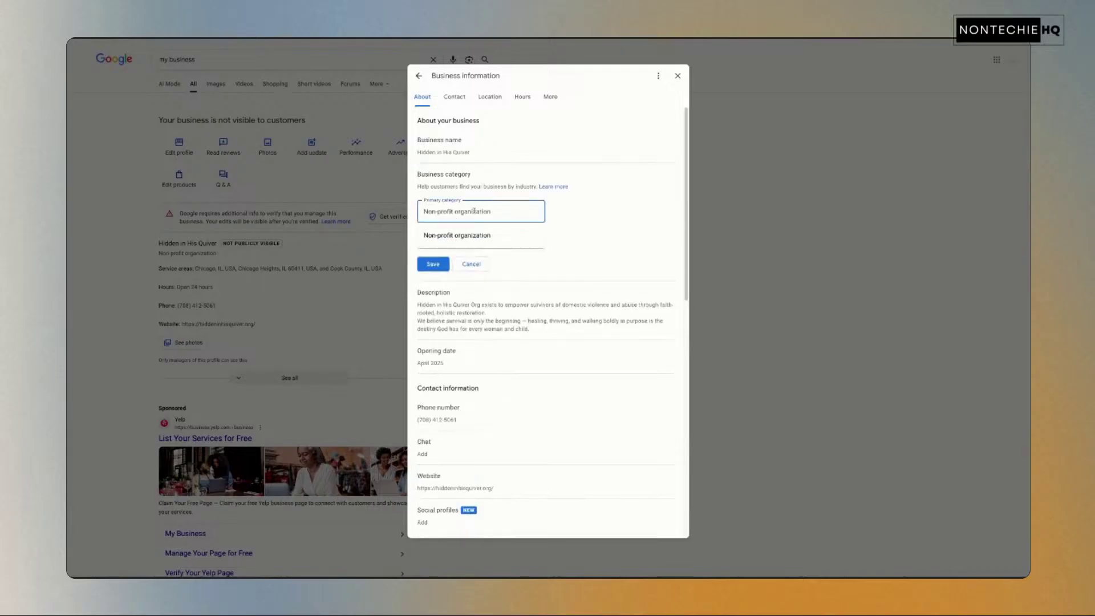
pyautogui.tripleClick(474, 210)
pyautogui.write('DOmes')
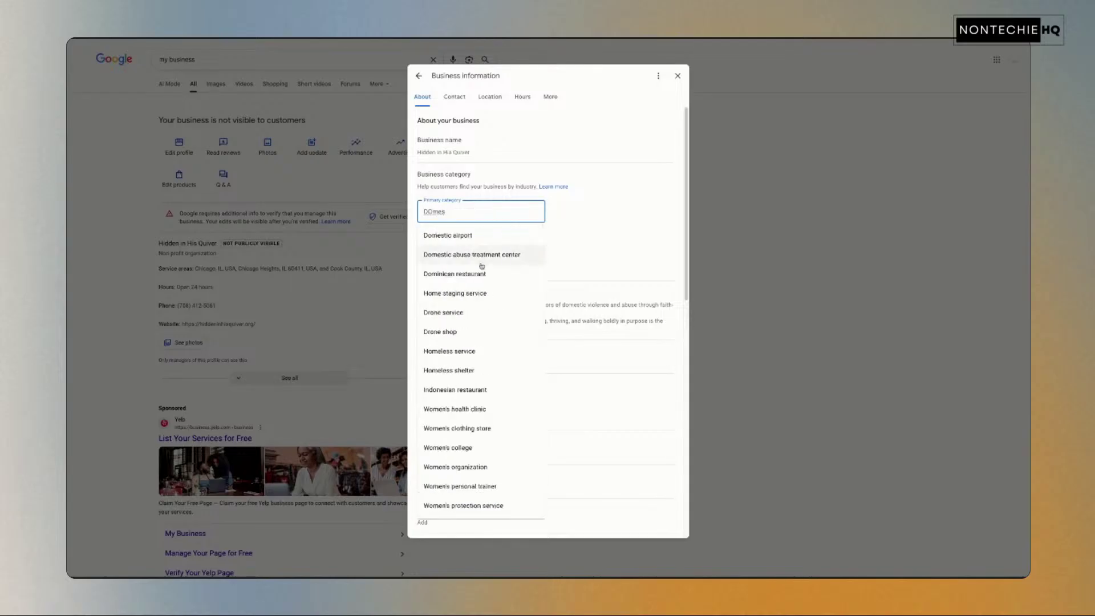
pyautogui.scroll(-4, 484, 371)
pyautogui.scroll(4, 485, 371)
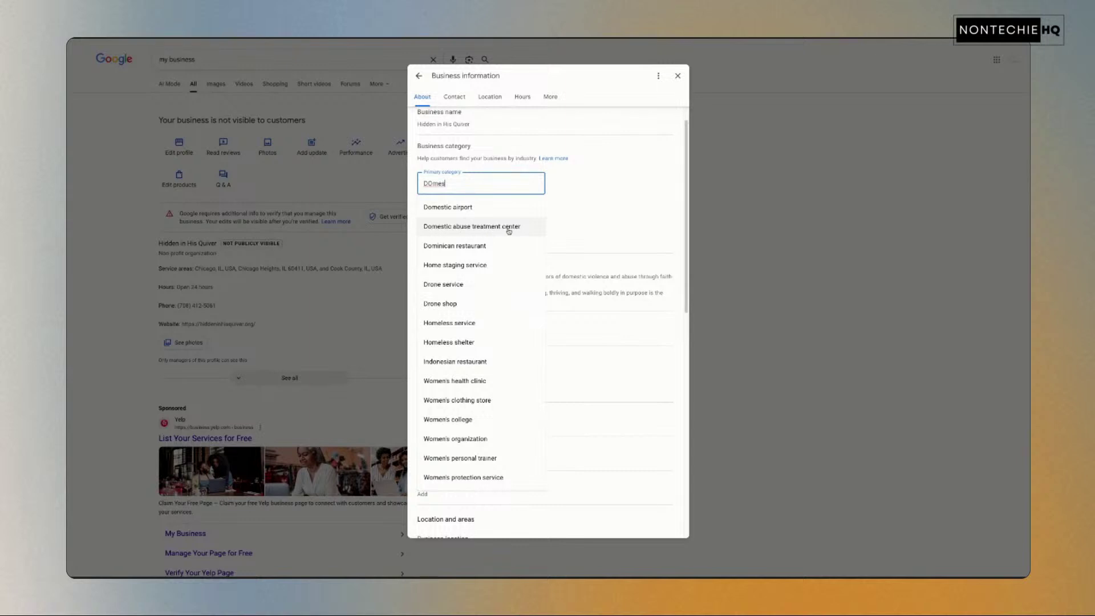
pyautogui.hotkey('ctrl', 'a')
pyautogui.write('Indian')
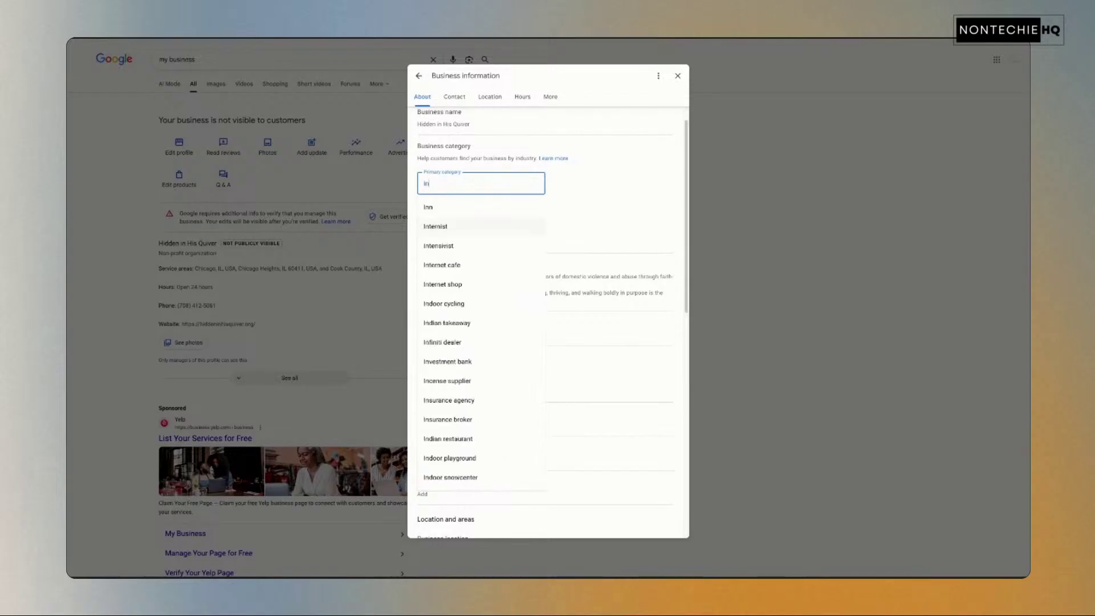
pyautogui.press('BackSpace')
pyautogui.press('BackSpace')
pyautogui.press('BackSpace')
pyautogui.press('BackSpace')
pyautogui.press('BackSpace')
pyautogui.press('BackSpace')
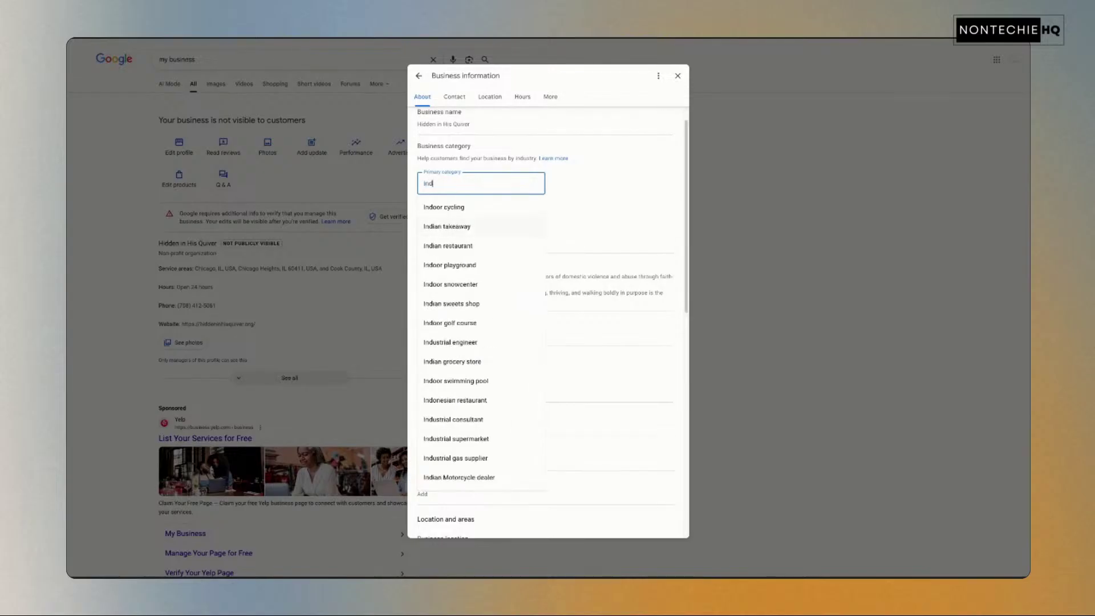
pyautogui.write('Mexican')
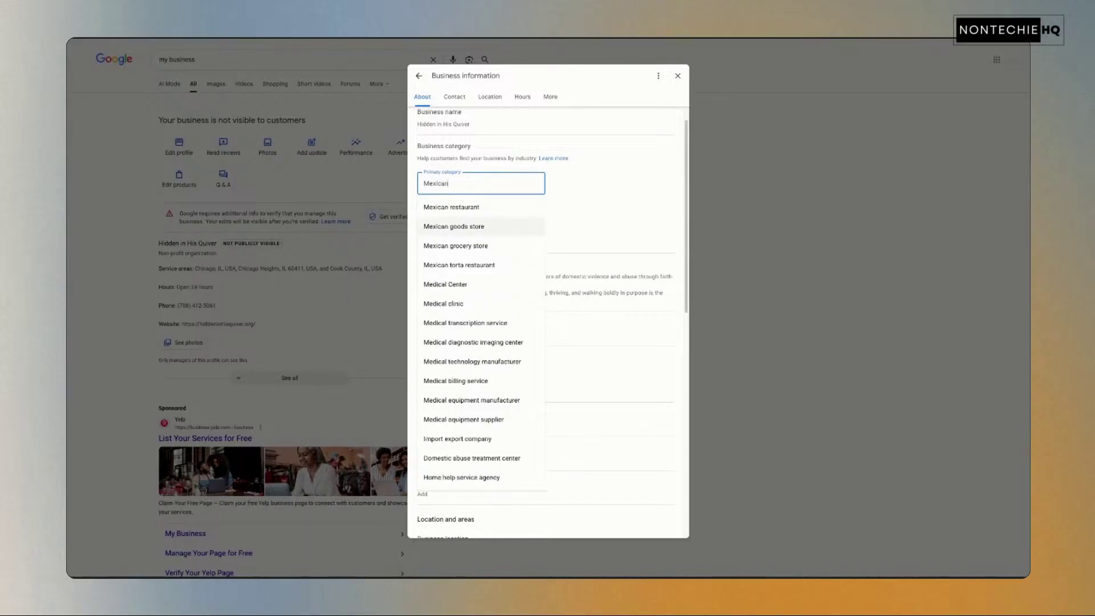
pyautogui.hotkey('ctrl', 'a')
pyautogui.write('non')
pyautogui.click(529, 211)
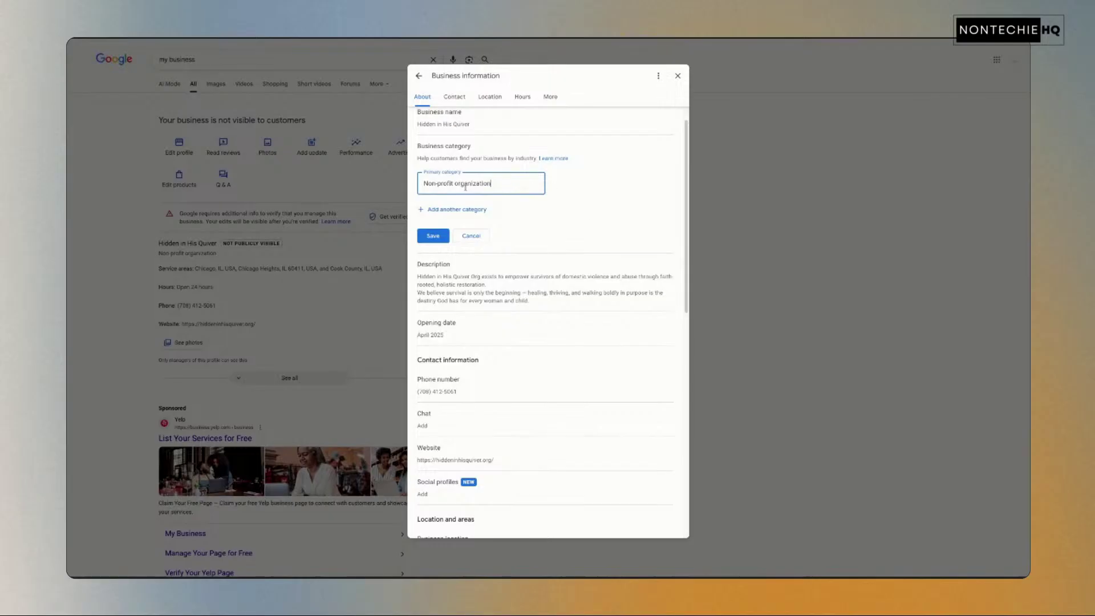
# Remove the unused additional category field and save the Non-profit organization category.
pyautogui.click(462, 210)
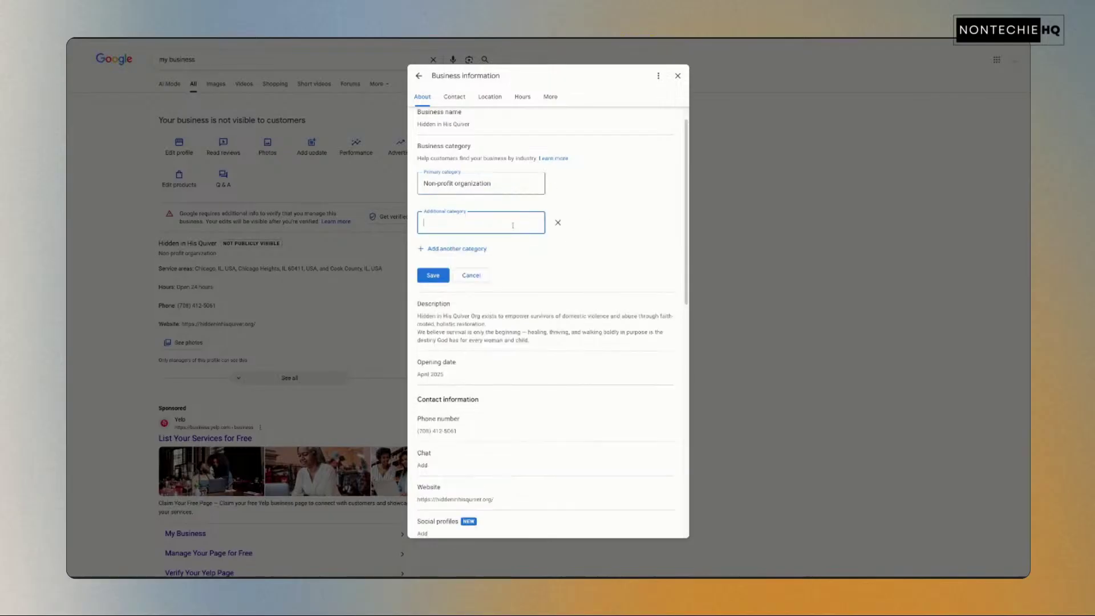
pyautogui.write('Rentalk')
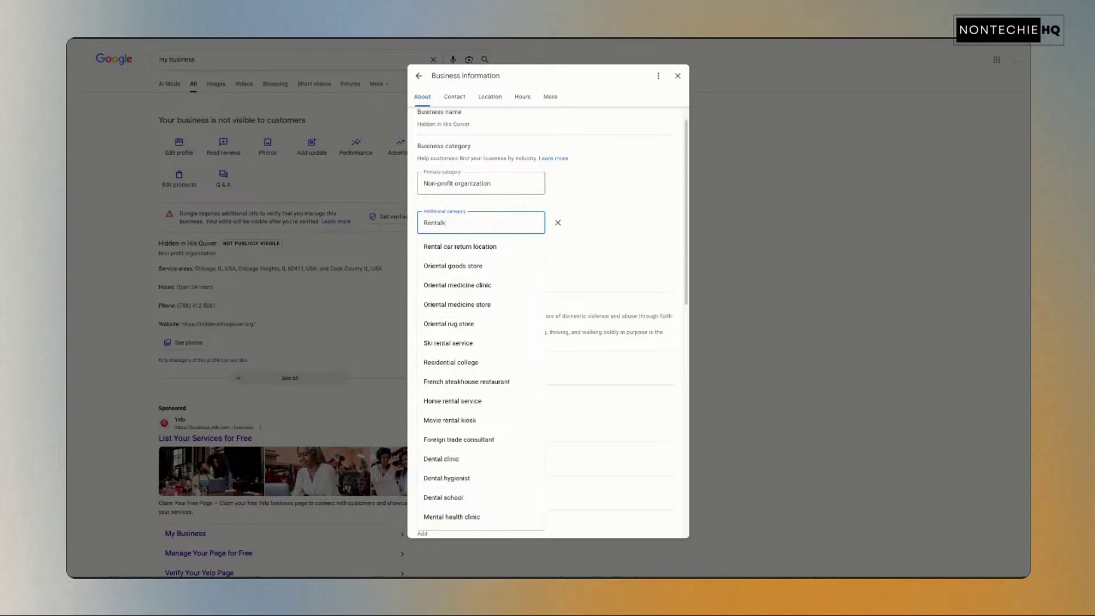
pyautogui.press('BackSpace')
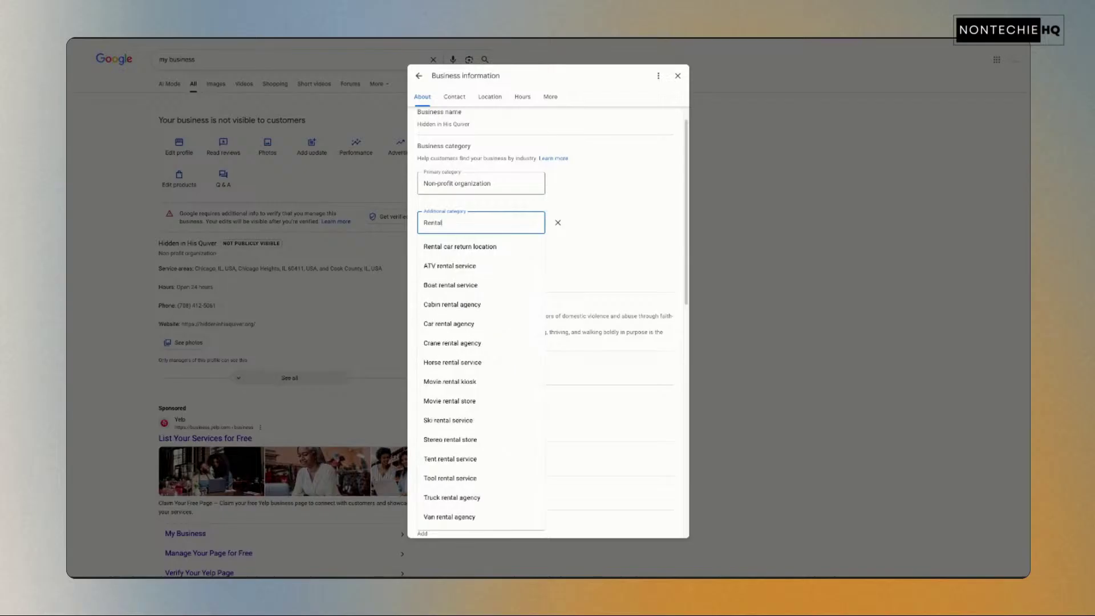
pyautogui.scroll(-3, 511, 333)
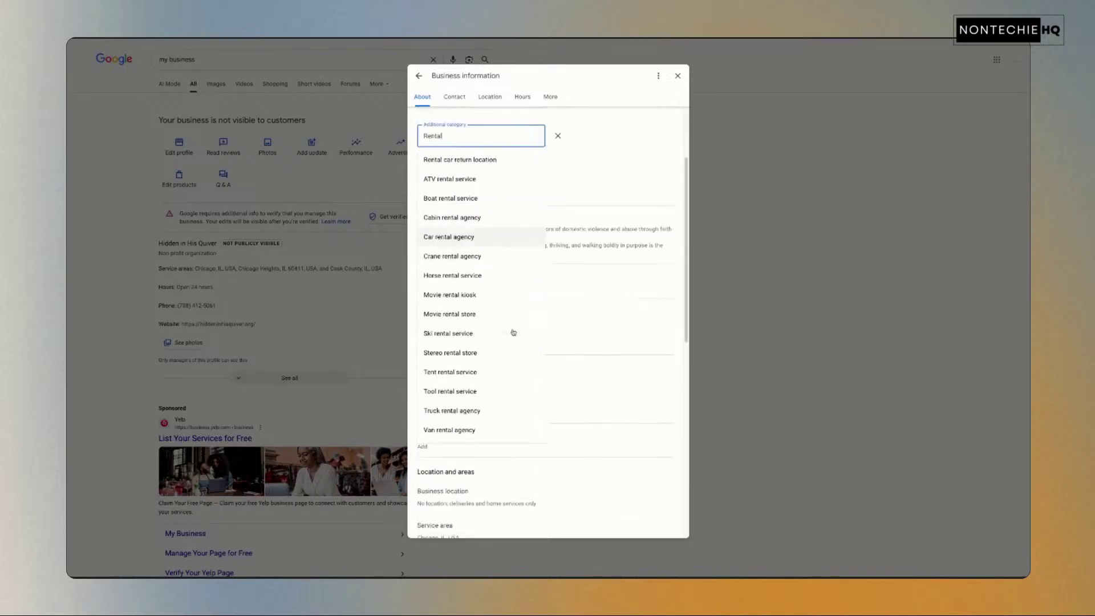
pyautogui.scroll(3, 513, 332)
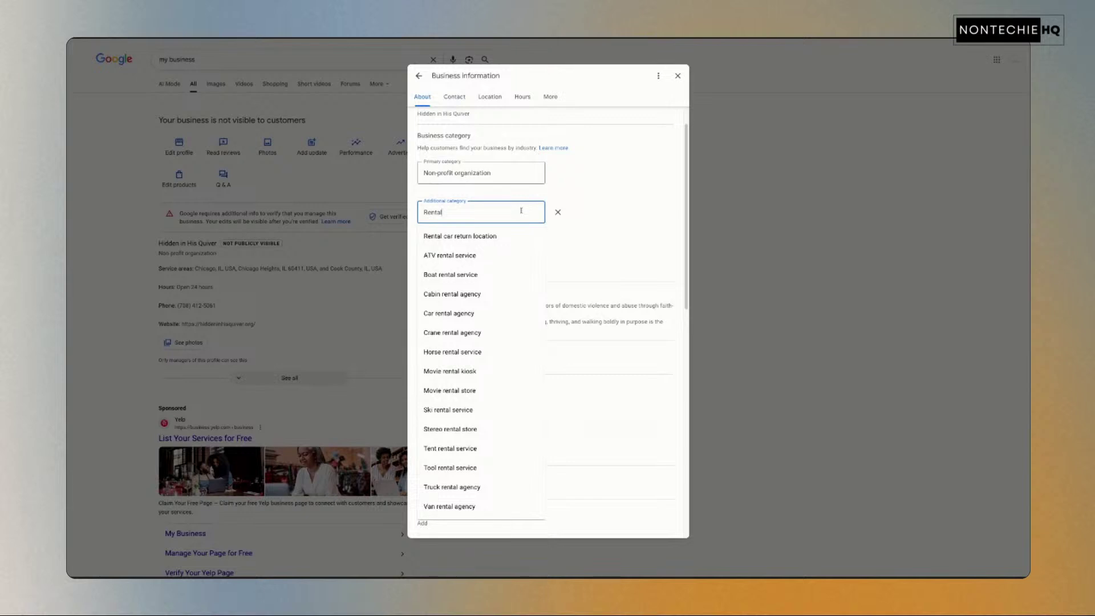
pyautogui.press('BackSpace')
pyautogui.press('BackSpace')
pyautogui.press('BackSpace')
pyautogui.press('BackSpace')
pyautogui.press('BackSpace')
pyautogui.press('BackSpace')
pyautogui.click(559, 213)
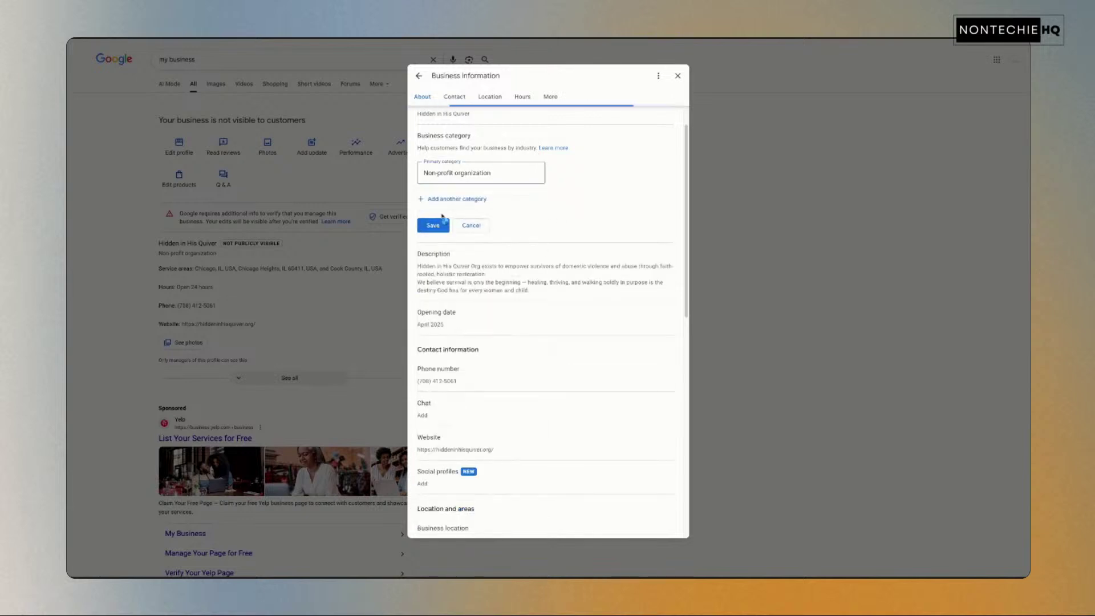
pyautogui.click(440, 224)
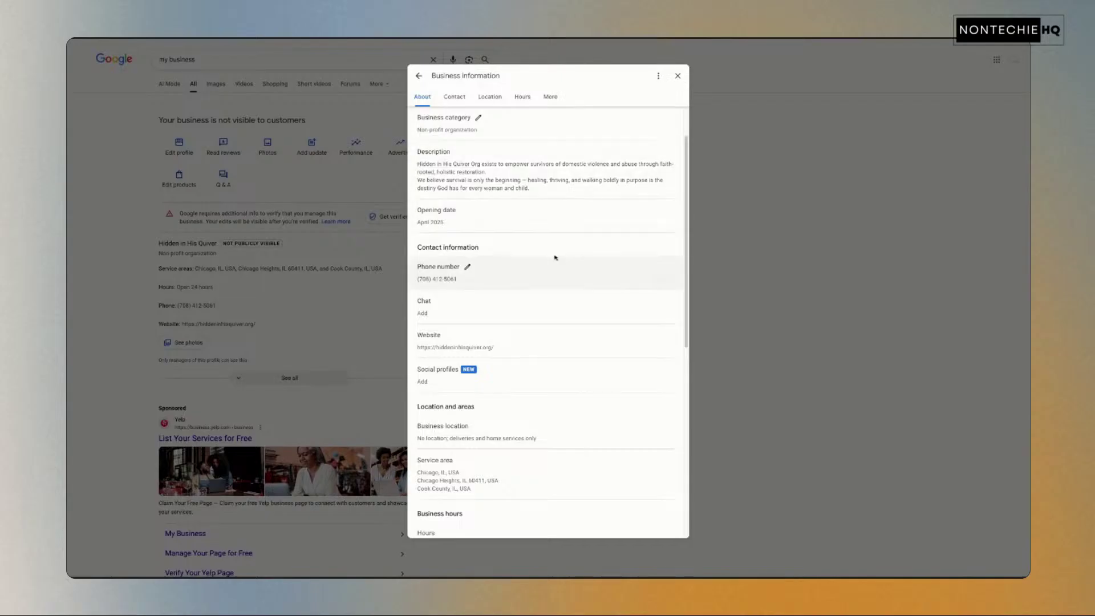
# Start a new blank social profile entry.
pyautogui.scroll(-1, 439, 380)
pyautogui.click(422, 361)
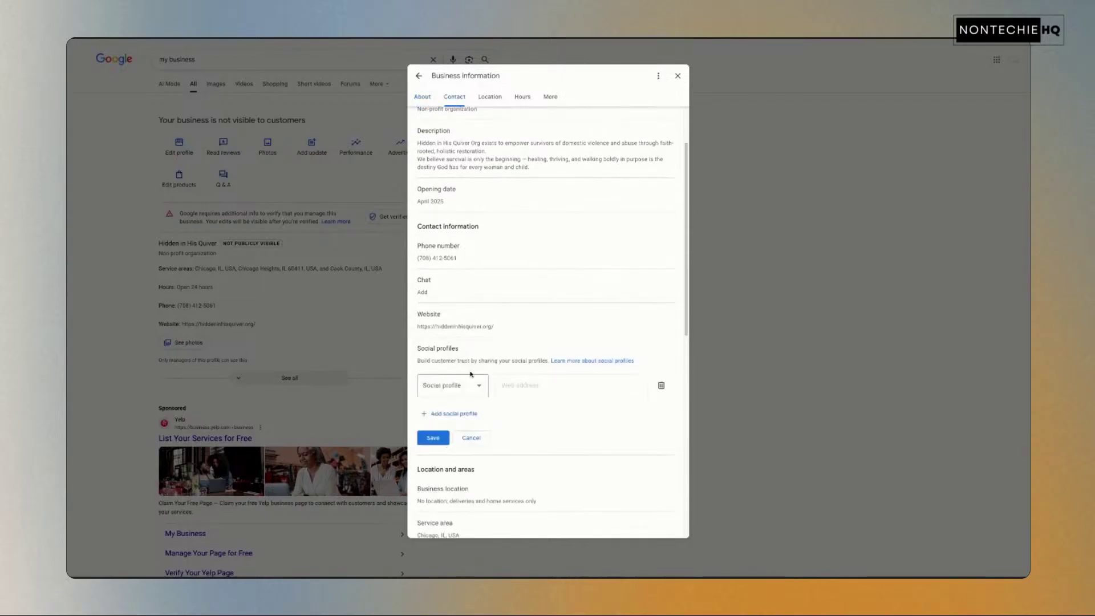
pyautogui.click(475, 389)
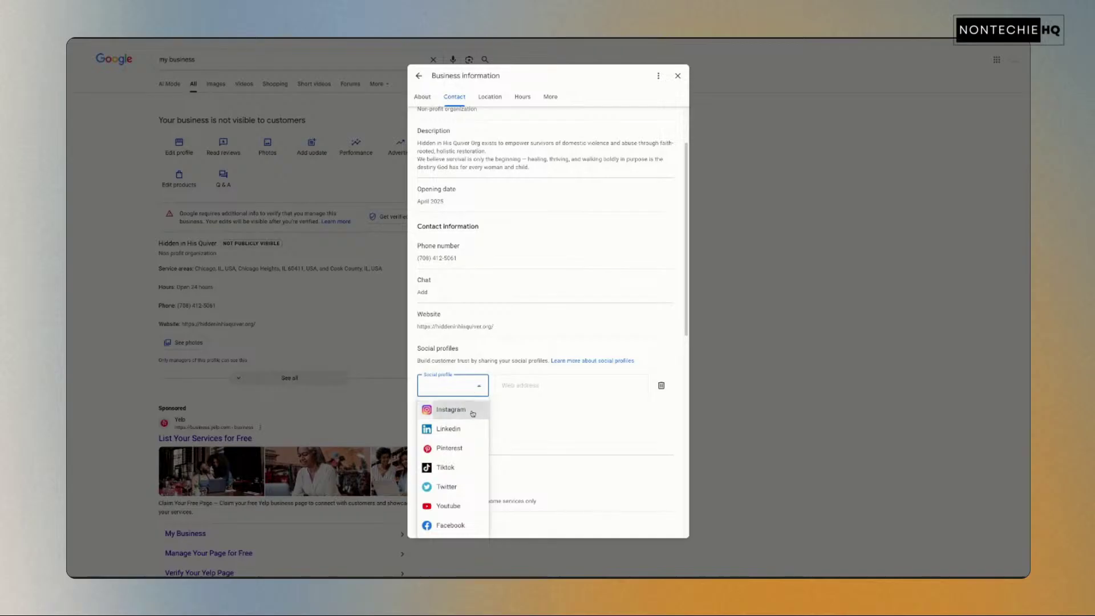
pyautogui.click(473, 409)
pyautogui.write('htt')
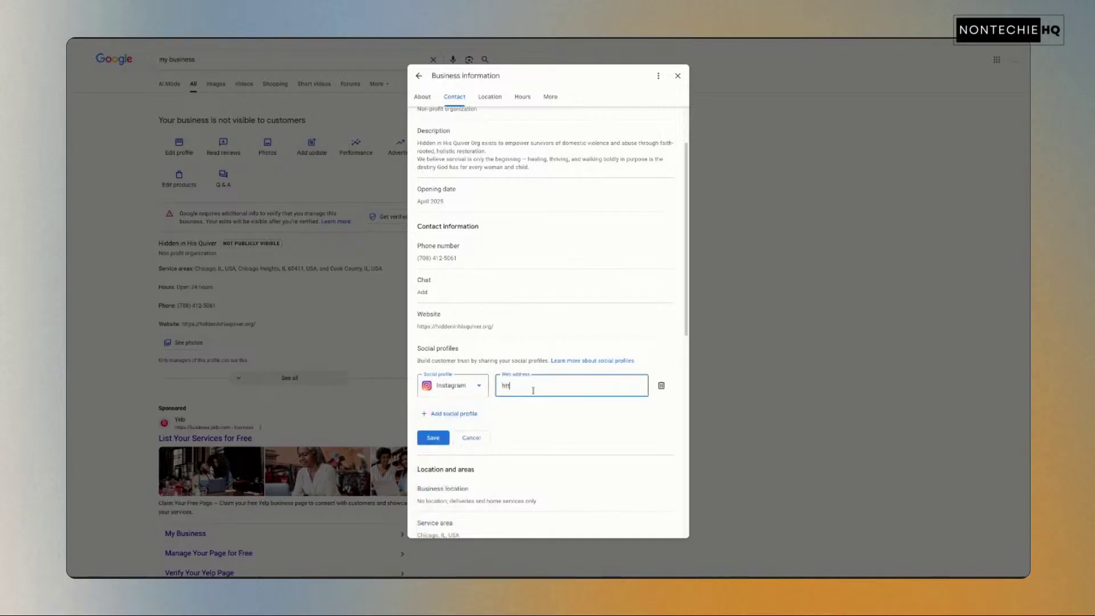
pyautogui.write('ps://instagram.com/hiddeninhisquiver')
pyautogui.hotkey('ctrl', 'a')
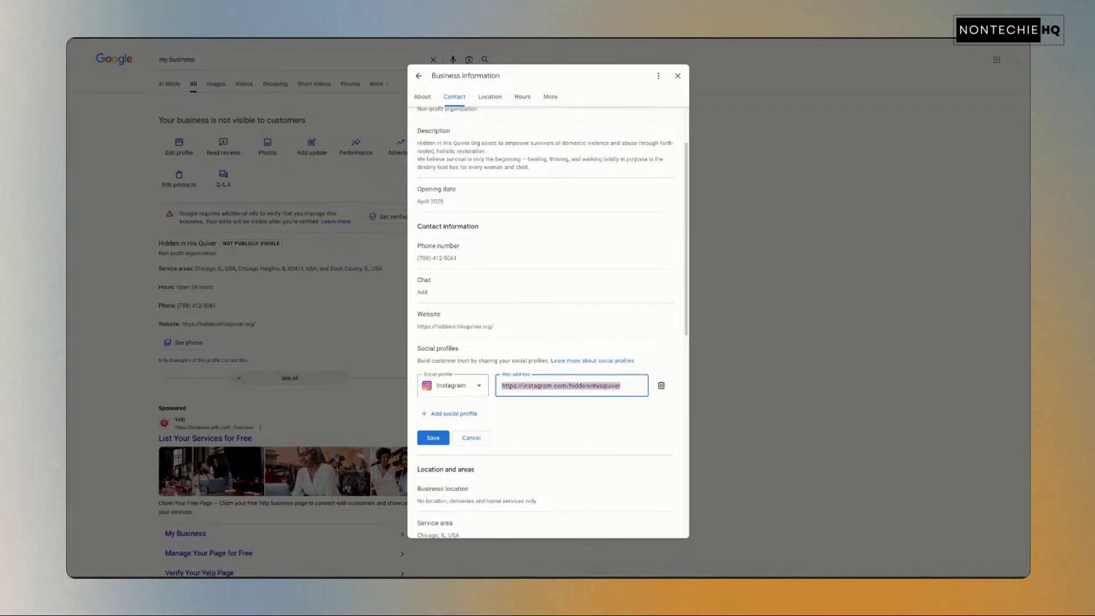
pyautogui.click(465, 415)
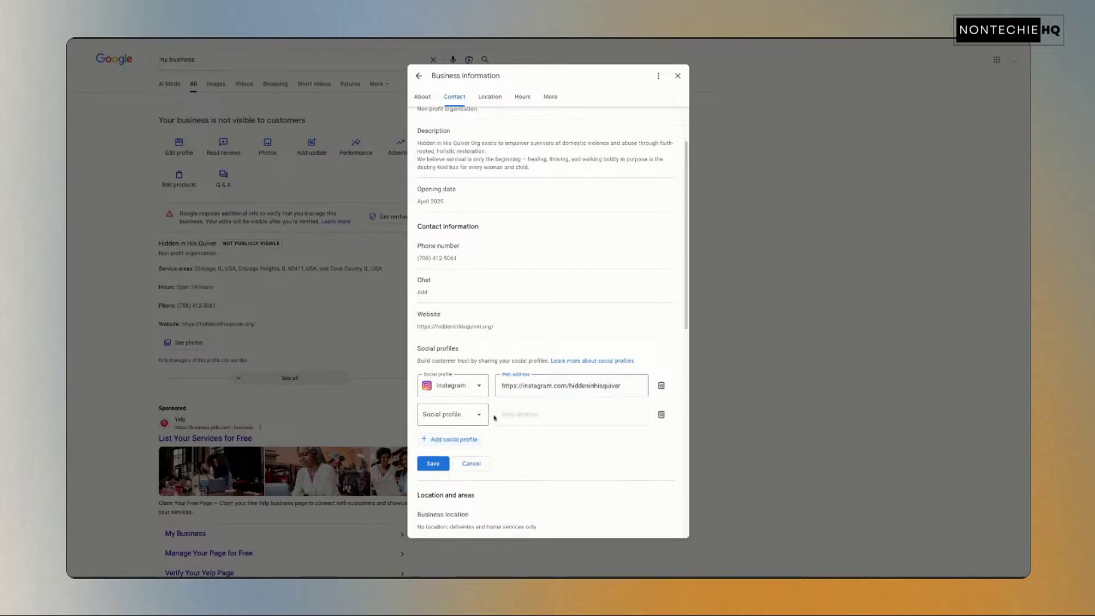
pyautogui.click(466, 415)
pyautogui.scroll(-2, 461, 488)
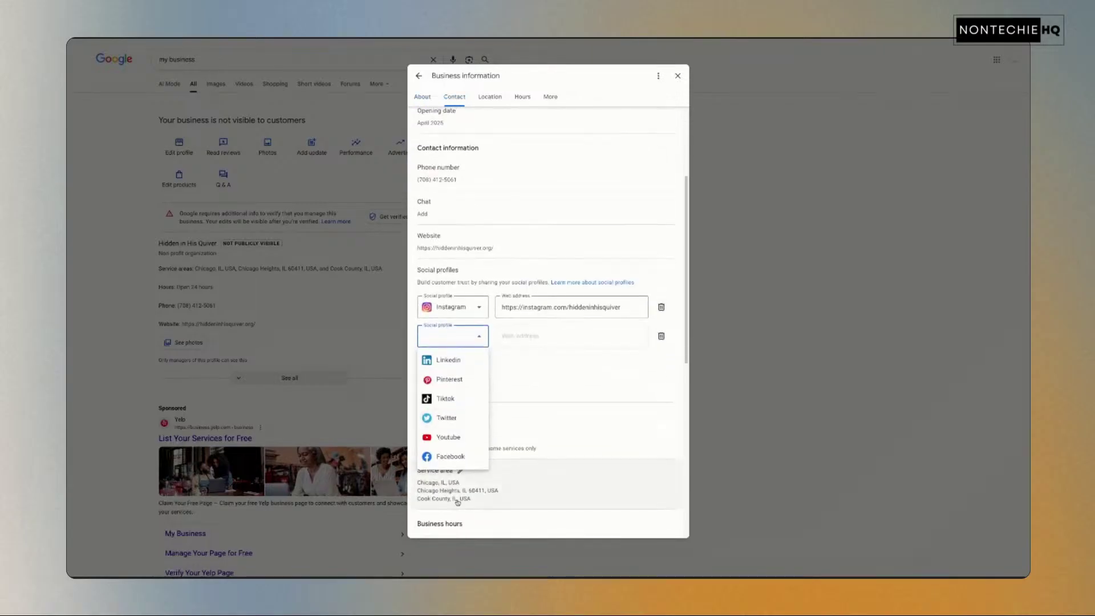
pyautogui.click(451, 456)
pyautogui.click(530, 337)
pyautogui.write('https://www.facebook.com/hiddeninhisquiver')
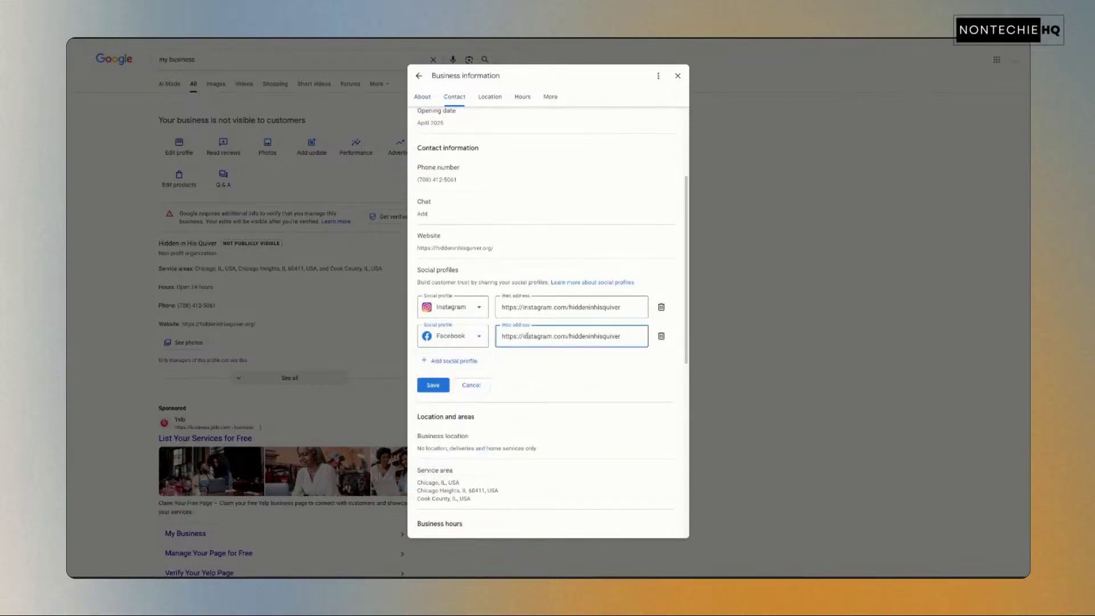
pyautogui.moveTo(539, 337); pyautogui.dragTo(522, 336)
pyautogui.press('BackSpace')
pyautogui.write('ook')
# Save both social profiles and return to the search-results panel.
pyautogui.click(435, 385)
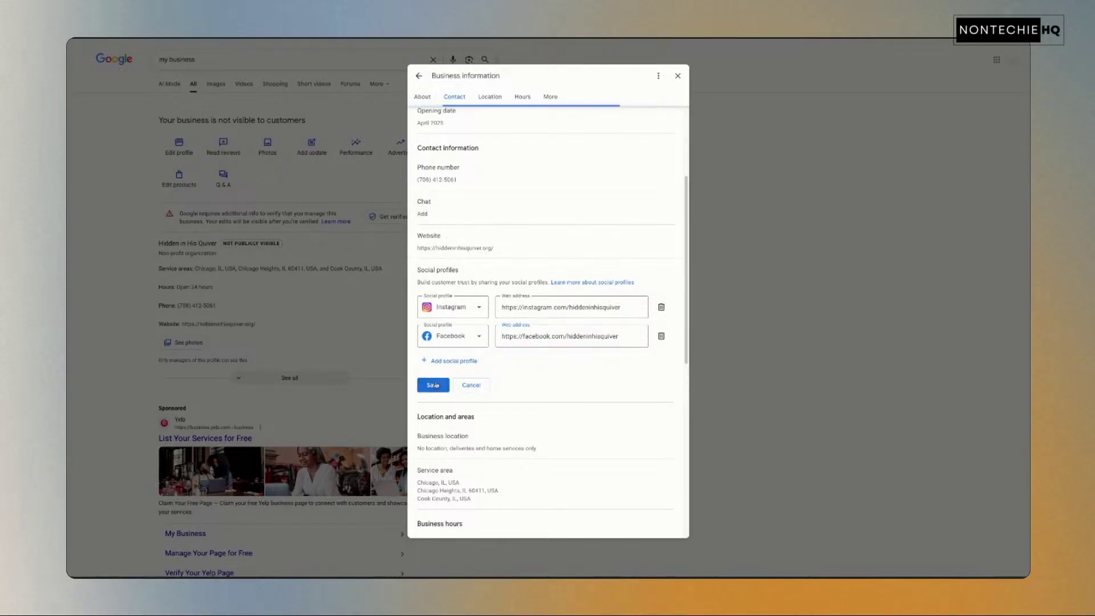
pyautogui.scroll(3, 627, 351)
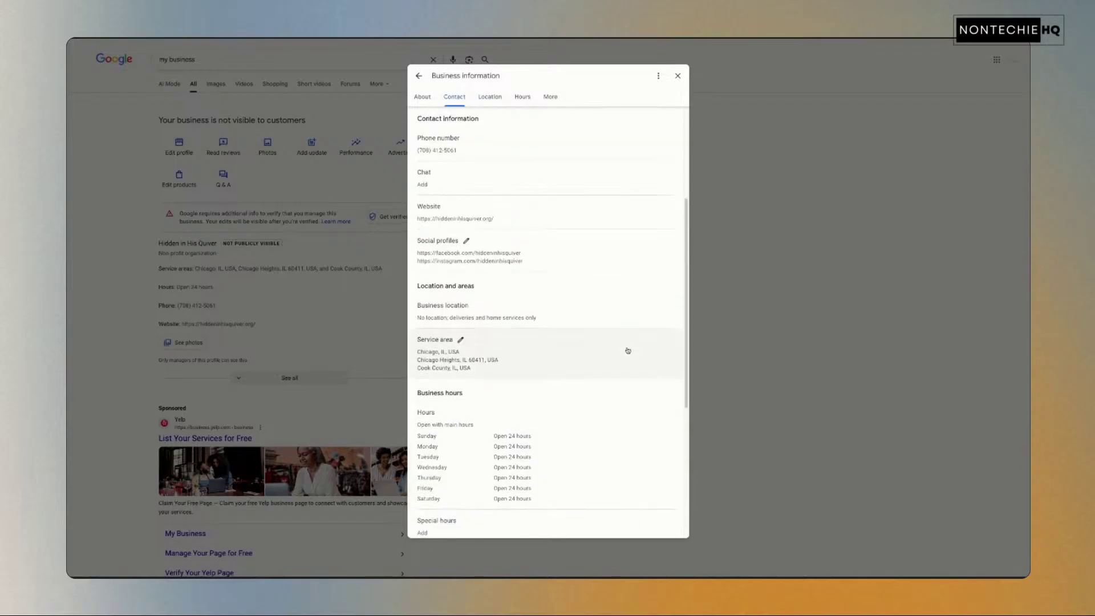
pyautogui.scroll(-1, 536, 285)
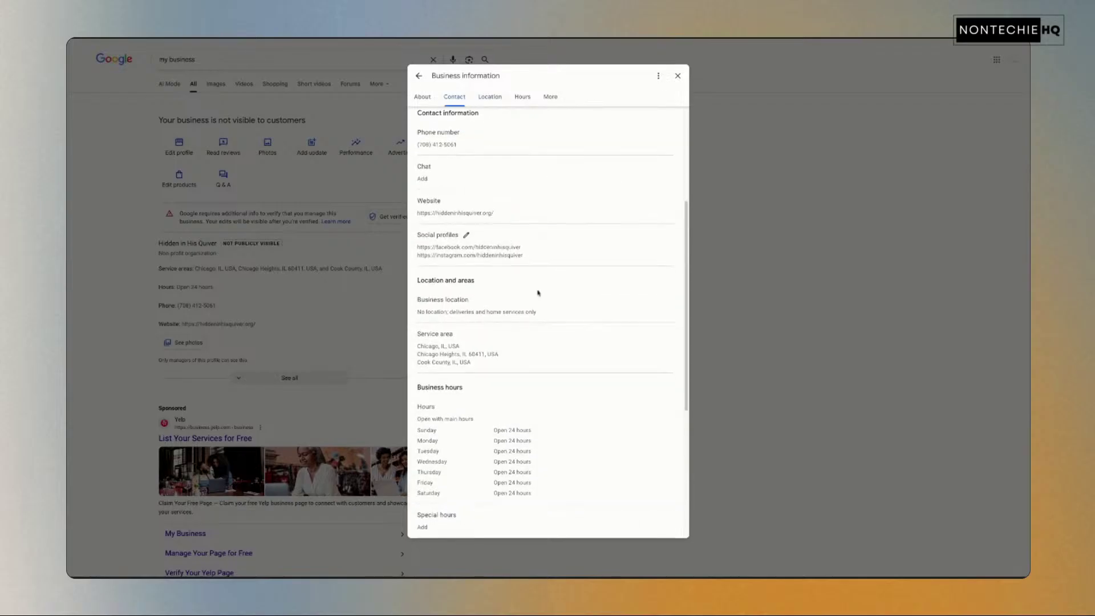
pyautogui.scroll(-5, 539, 293)
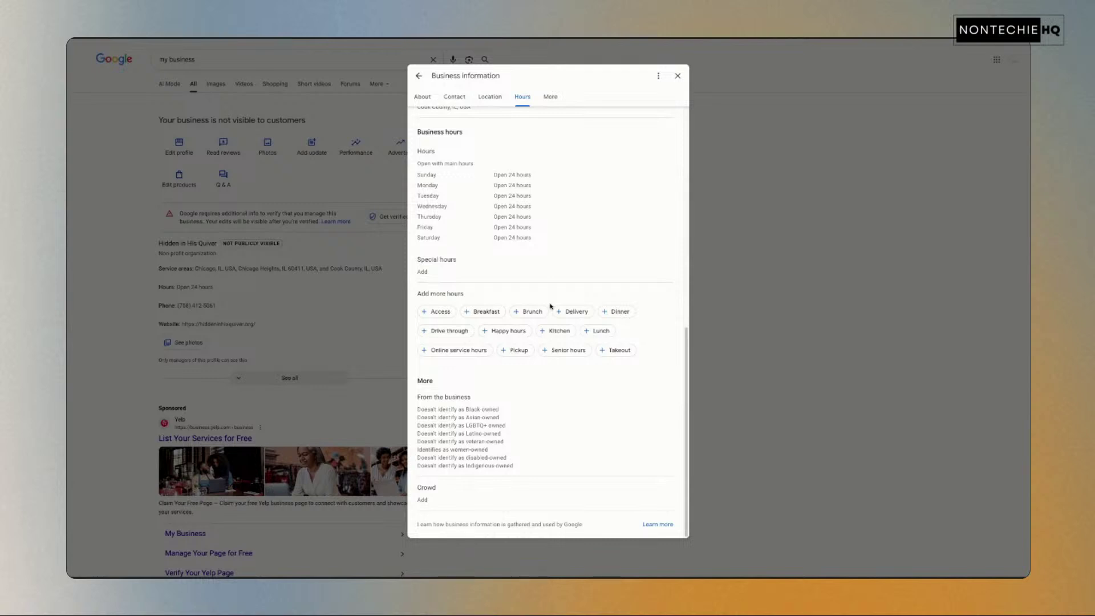
pyautogui.click(552, 97)
# Close the editor, try Get verified, back out of the mailing-address form, and open Reviews.
pyautogui.click(676, 75)
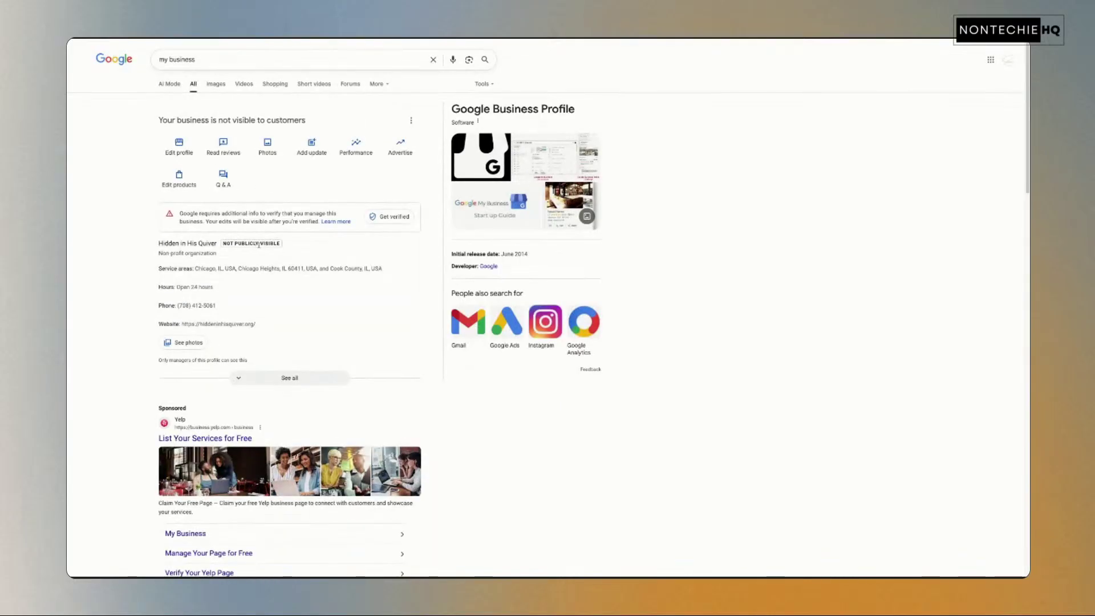
pyautogui.click(397, 219)
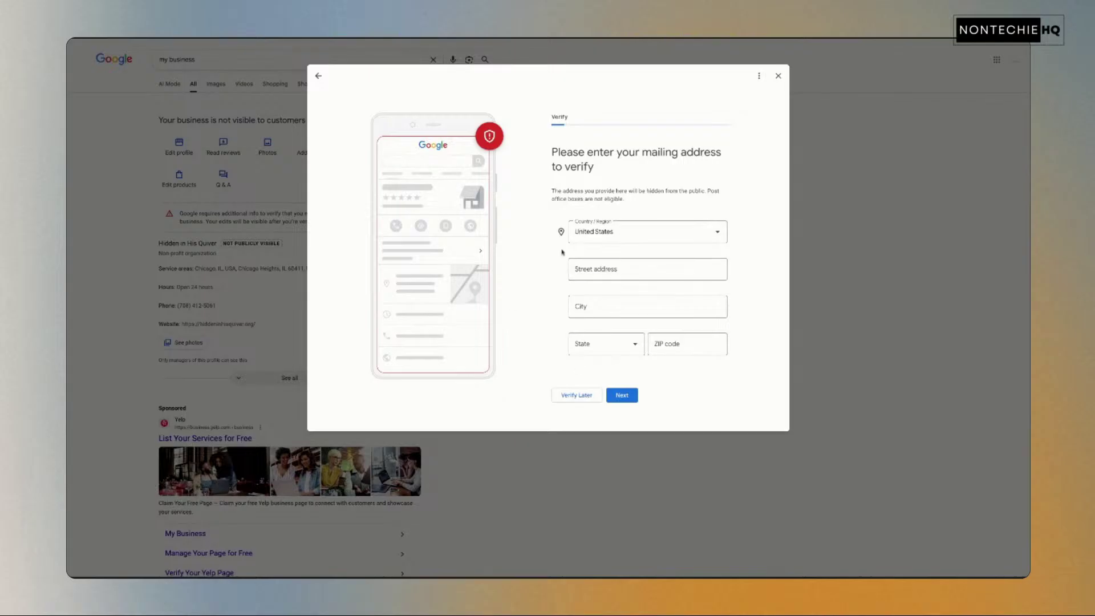
pyautogui.click(778, 76)
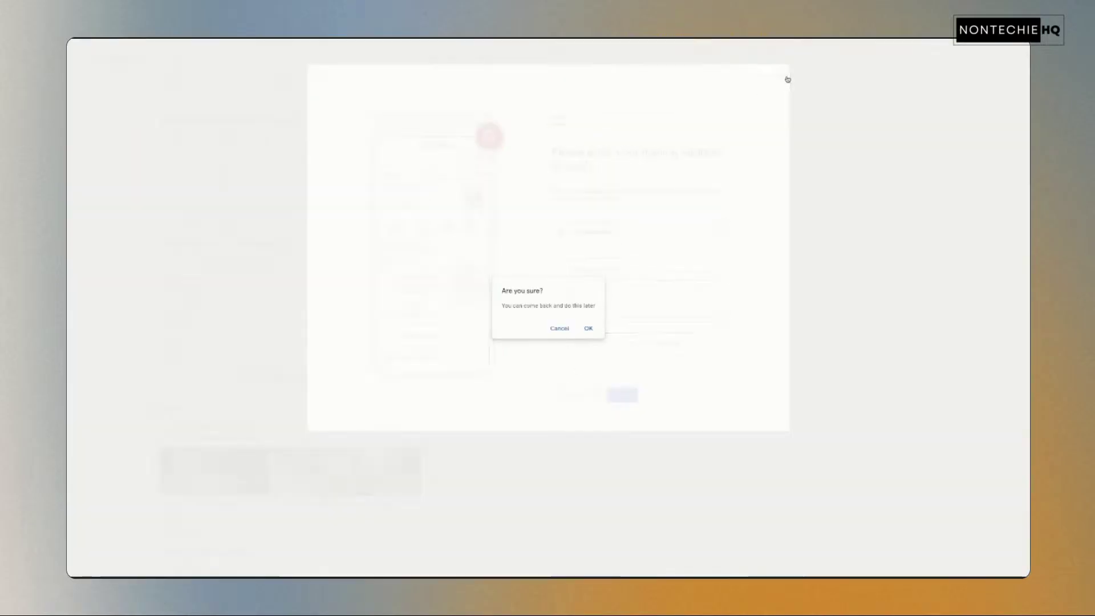
pyautogui.click(560, 329)
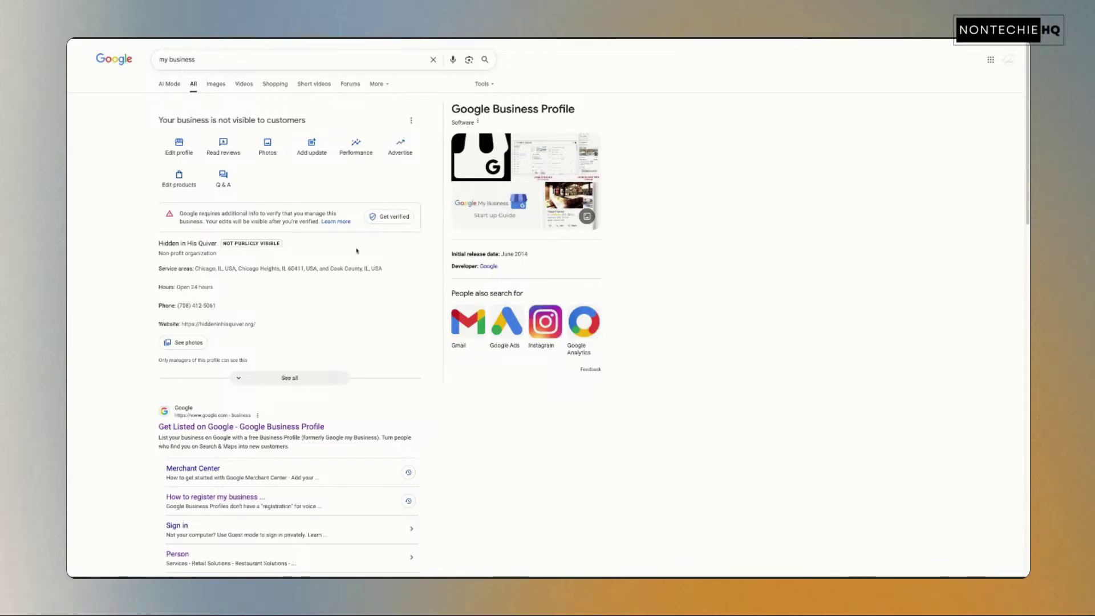
pyautogui.click(222, 149)
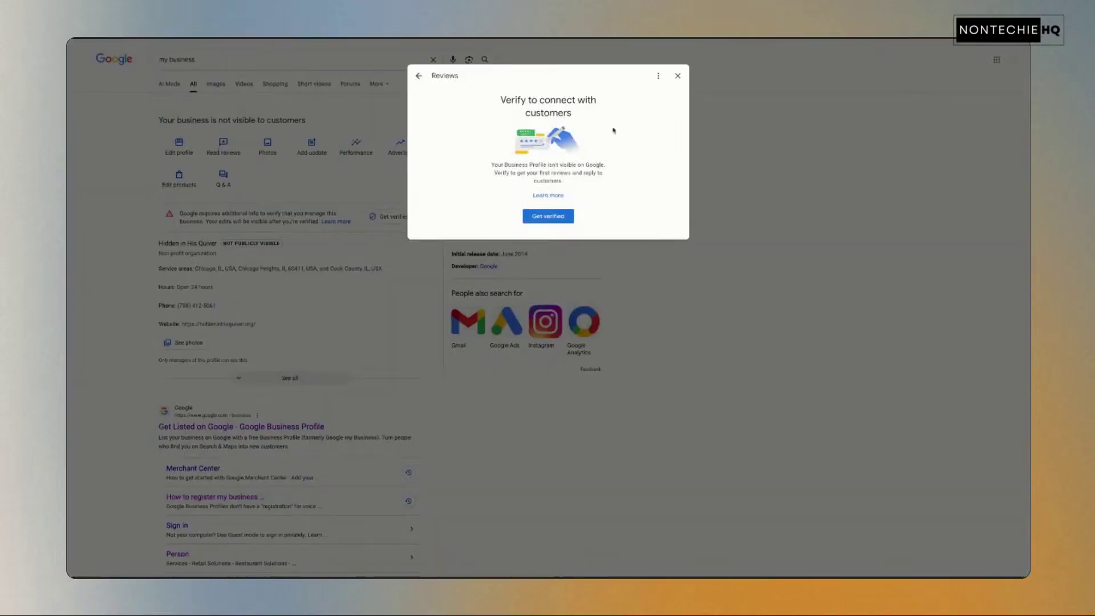
# Upload and crop the round Hidden in His Quiver logo, add a cover photo, then close Photos.
pyautogui.click(677, 75)
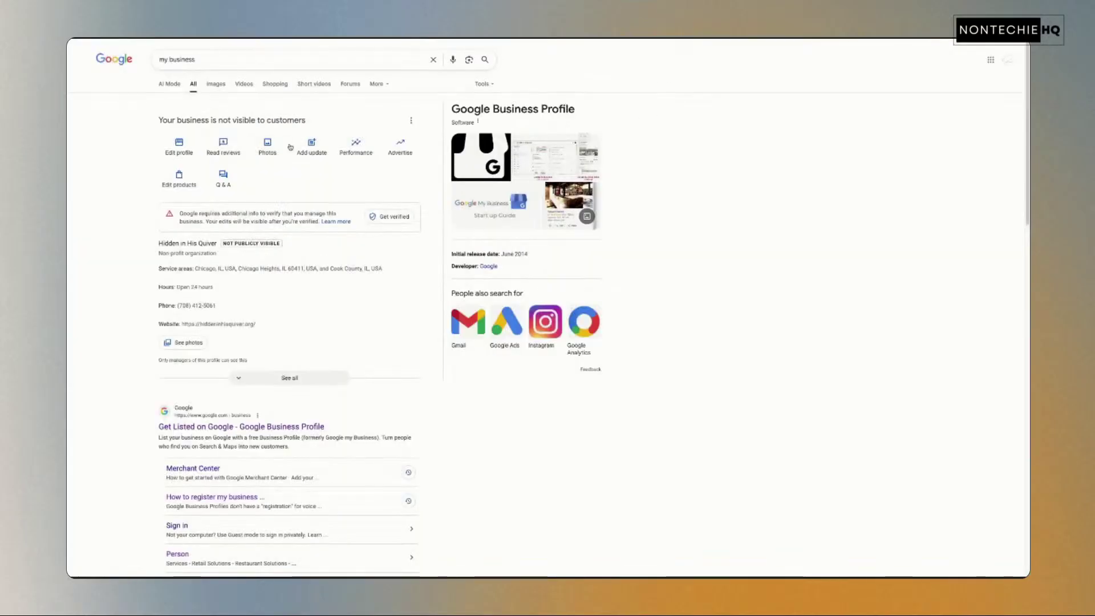
pyautogui.click(277, 150)
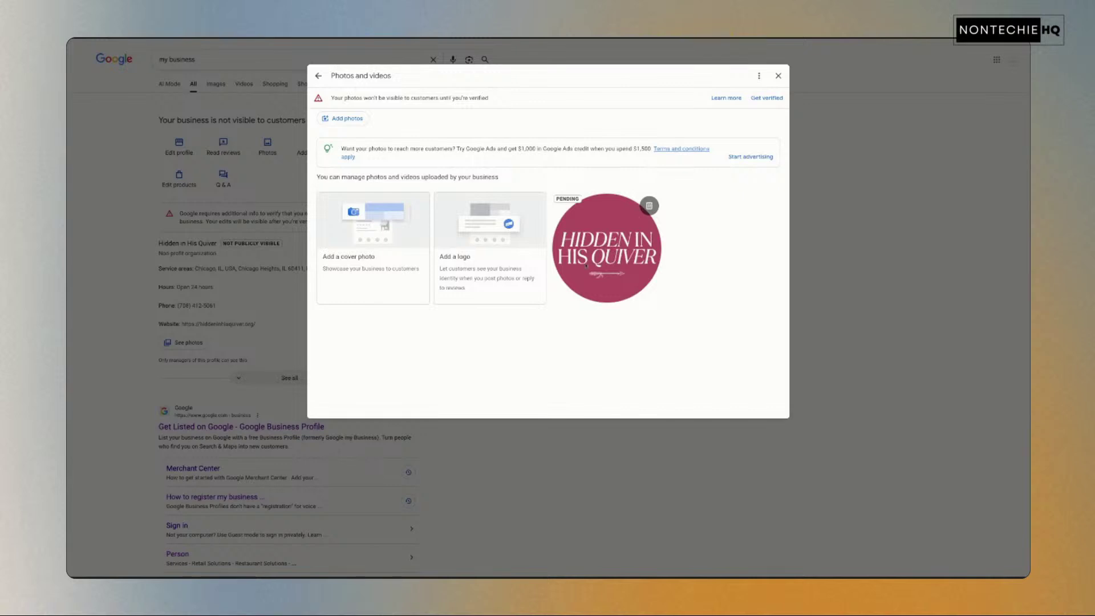
pyautogui.click(348, 120)
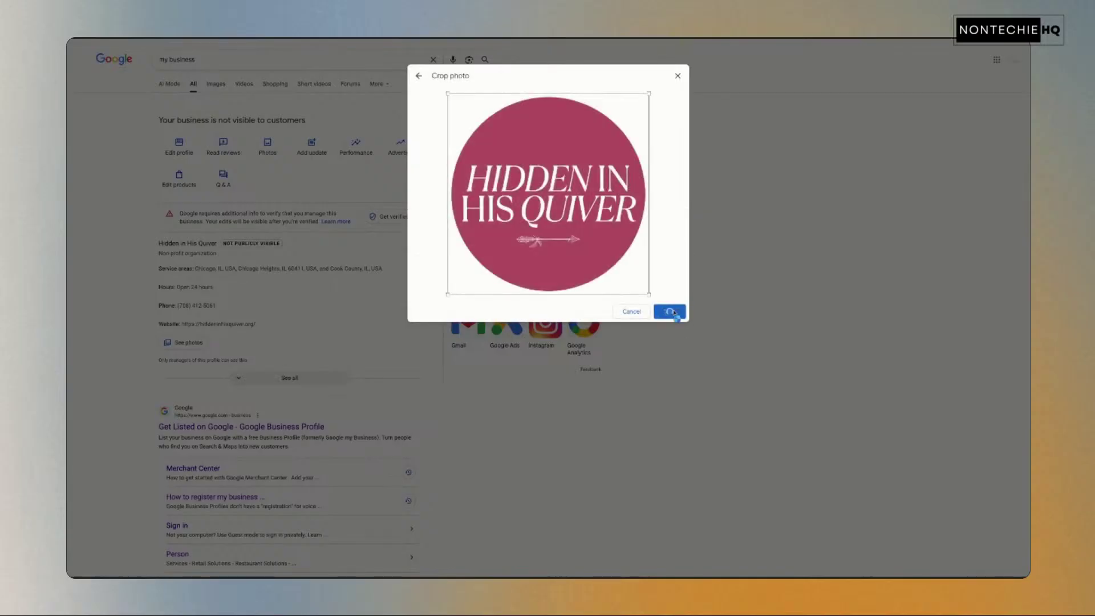
pyautogui.click(673, 313)
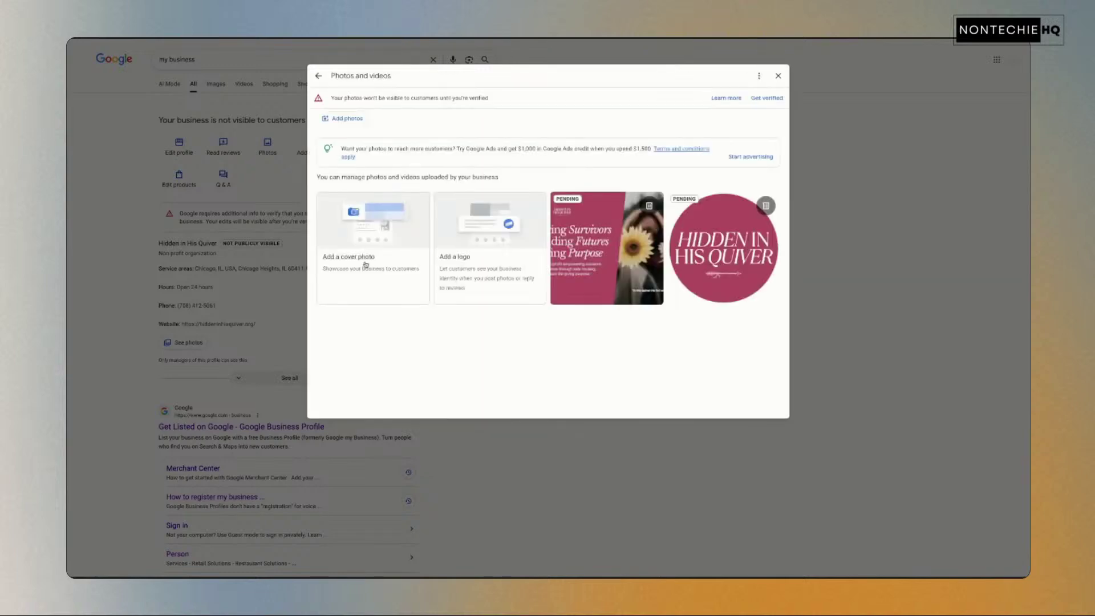
pyautogui.click(365, 259)
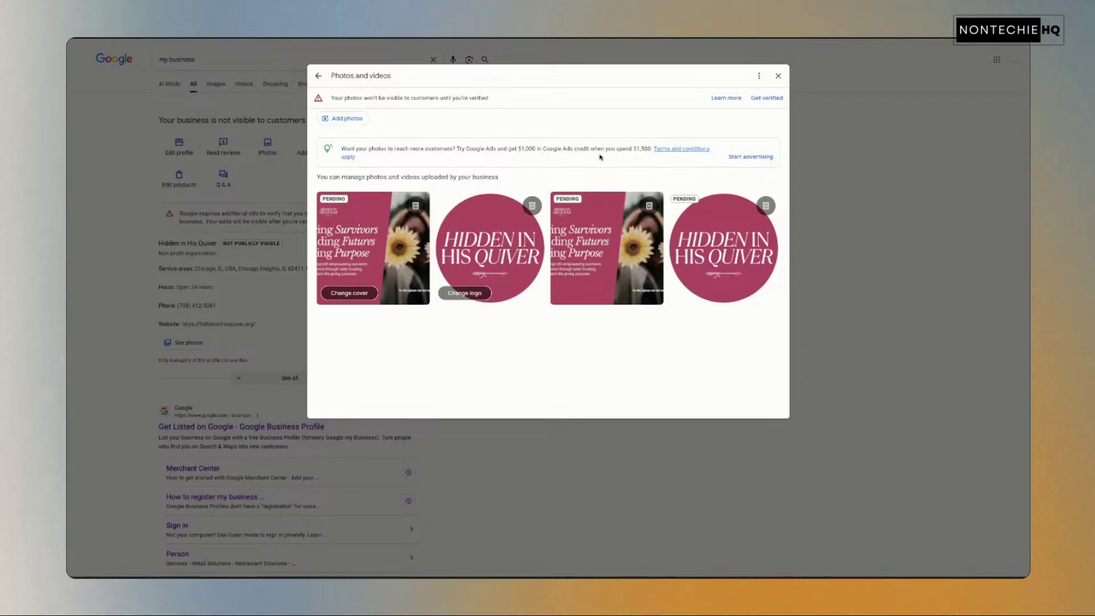
pyautogui.click(778, 75)
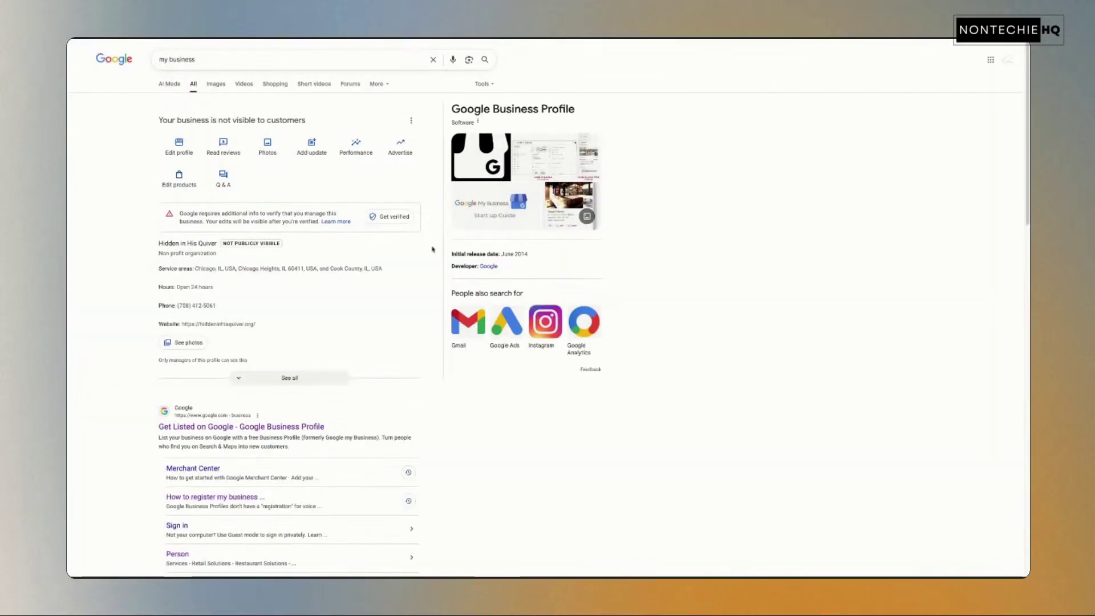
# Look at the Add update and Add offer options, then close them without posting.
pyautogui.click(318, 150)
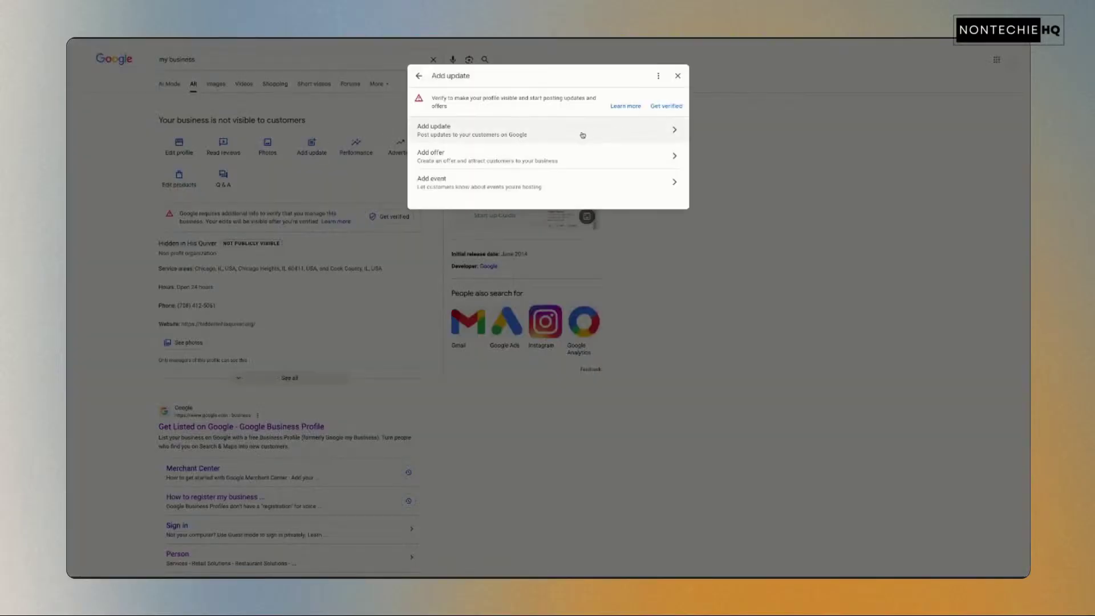
pyautogui.click(594, 162)
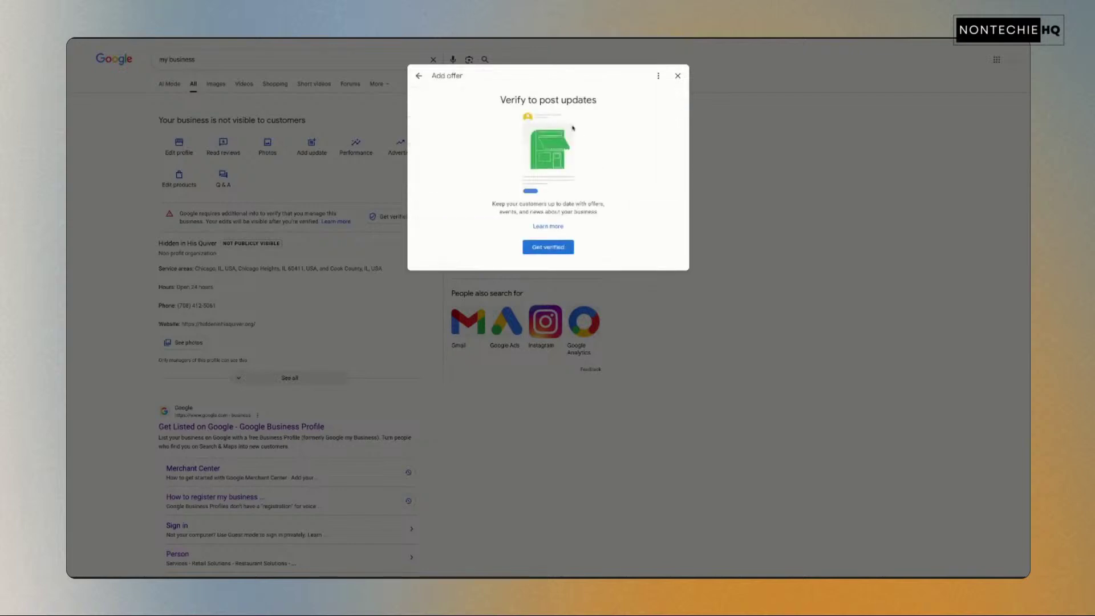
pyautogui.click(418, 75)
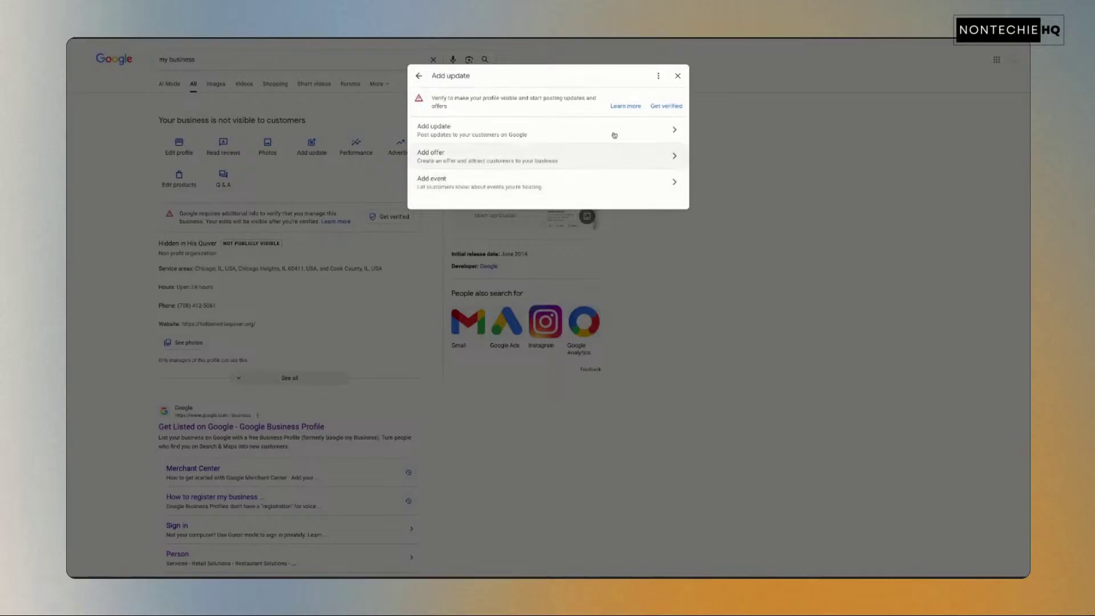
pyautogui.click(677, 76)
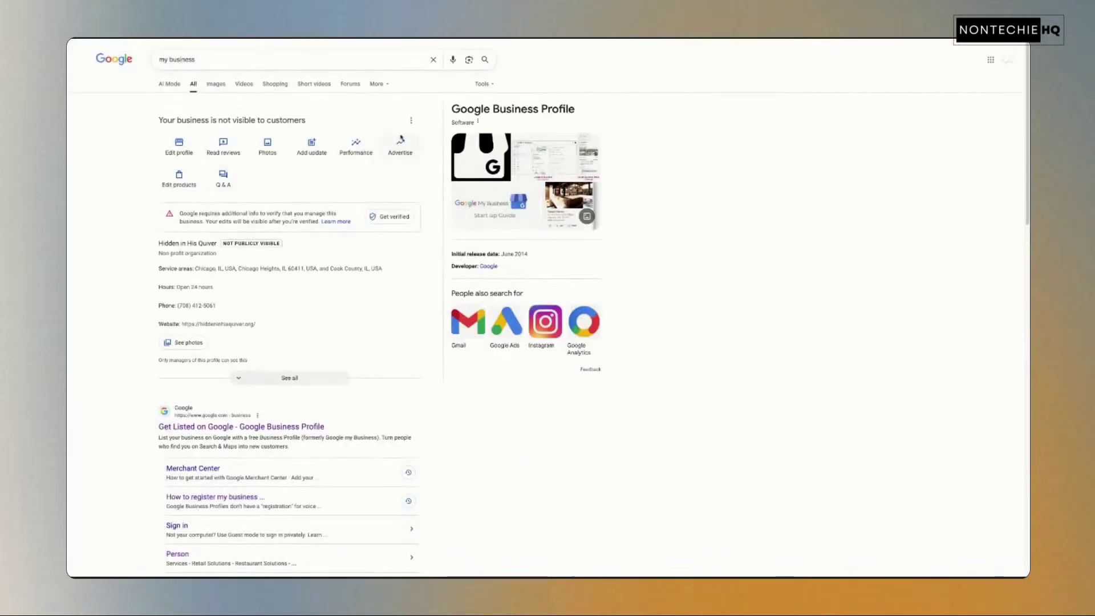
# Check Performance, Products and Q&A panels, then expand all profile suggestion cards.
pyautogui.click(360, 148)
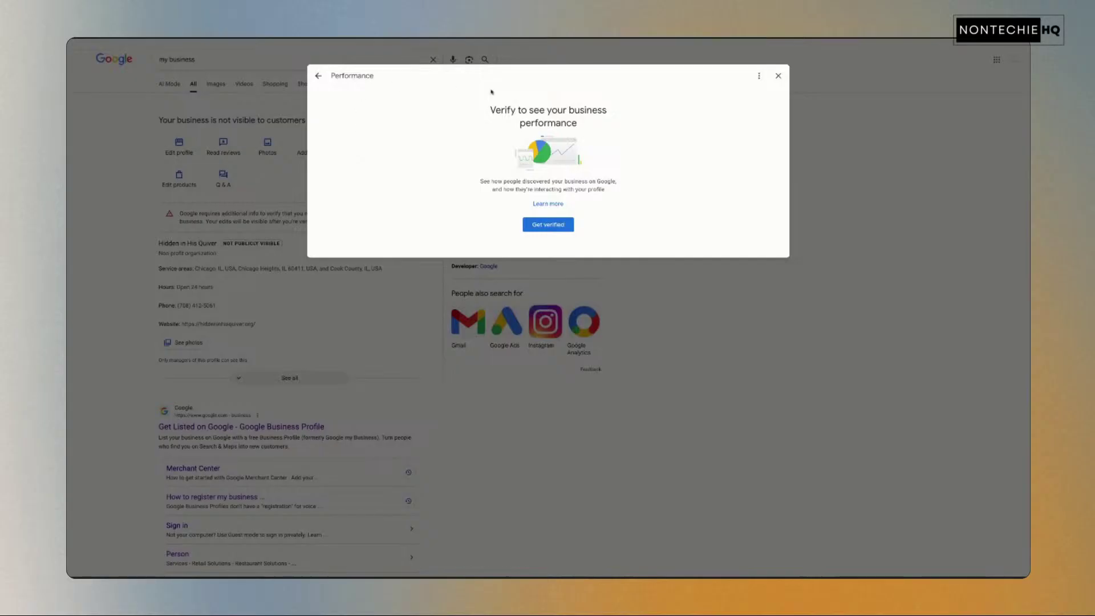
pyautogui.click(777, 76)
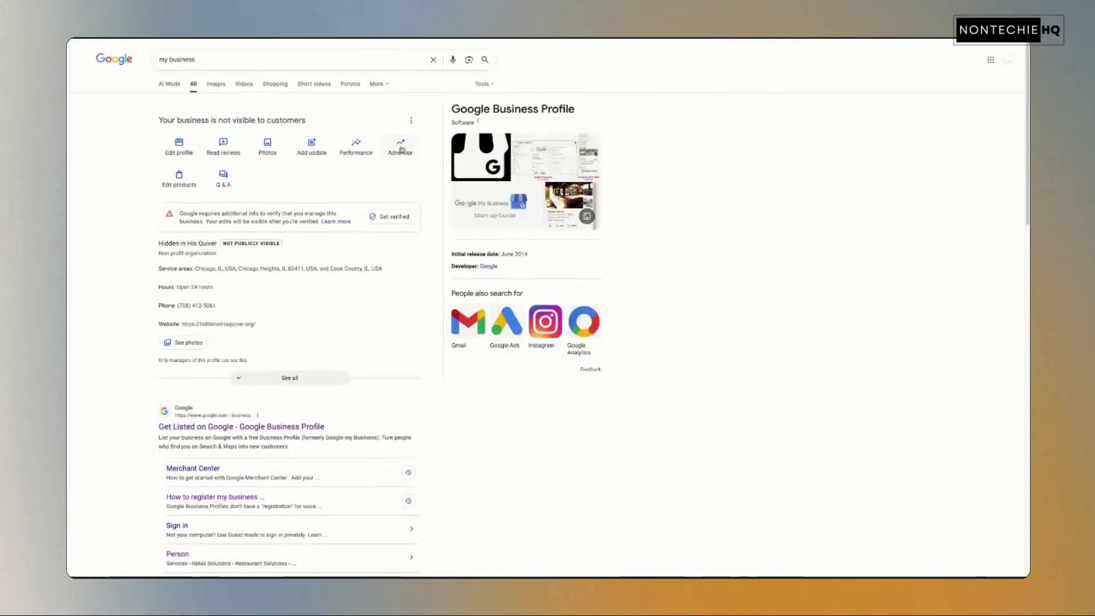
pyautogui.click(187, 179)
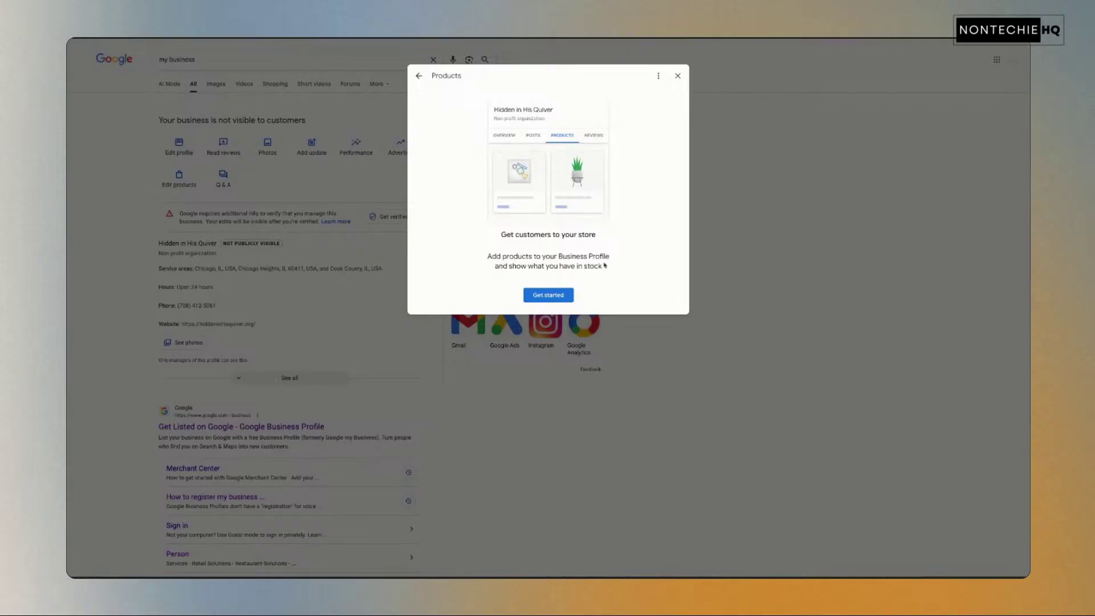
pyautogui.click(678, 76)
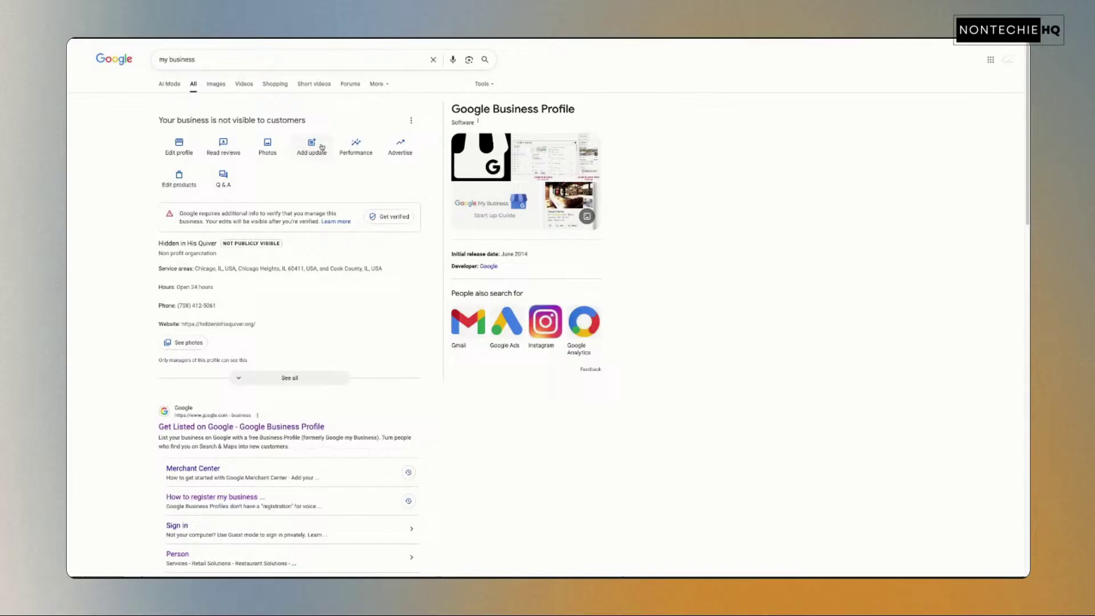
pyautogui.click(224, 177)
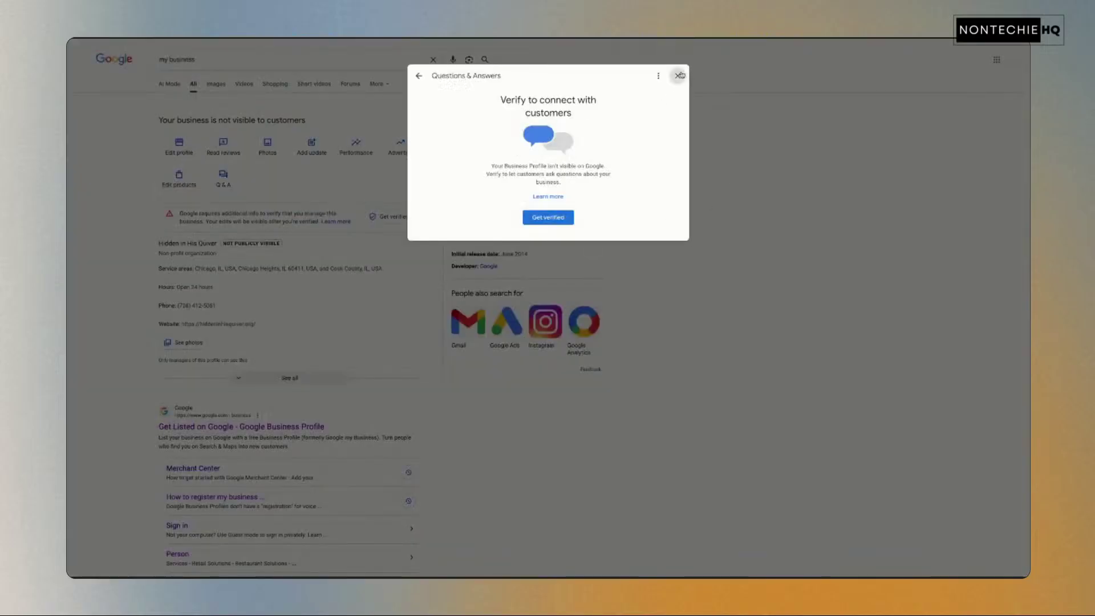
pyautogui.click(677, 76)
pyautogui.click(303, 378)
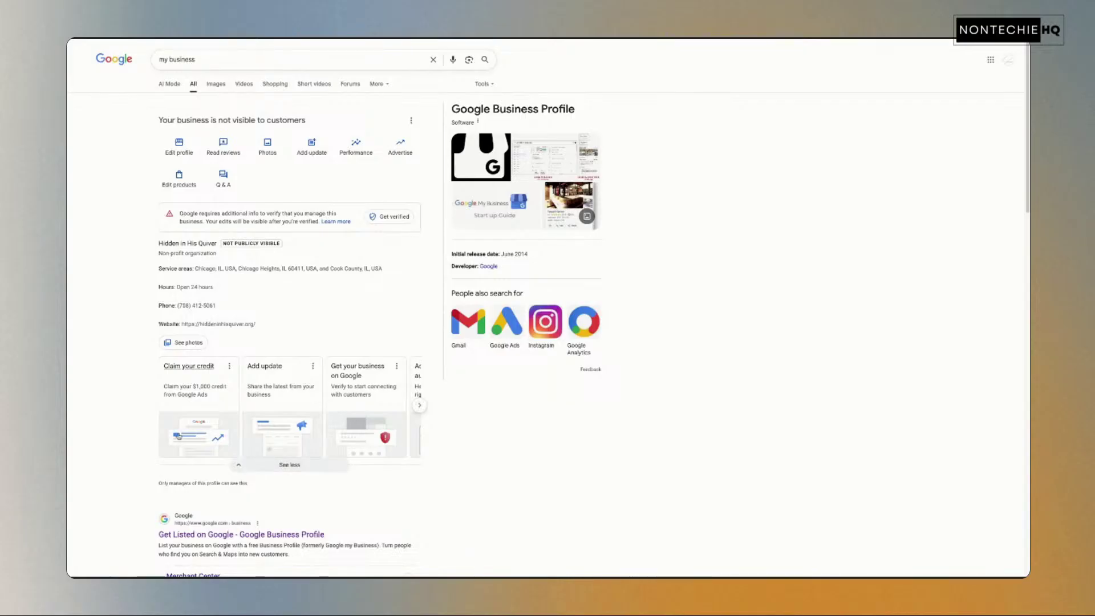
pyautogui.click(419, 406)
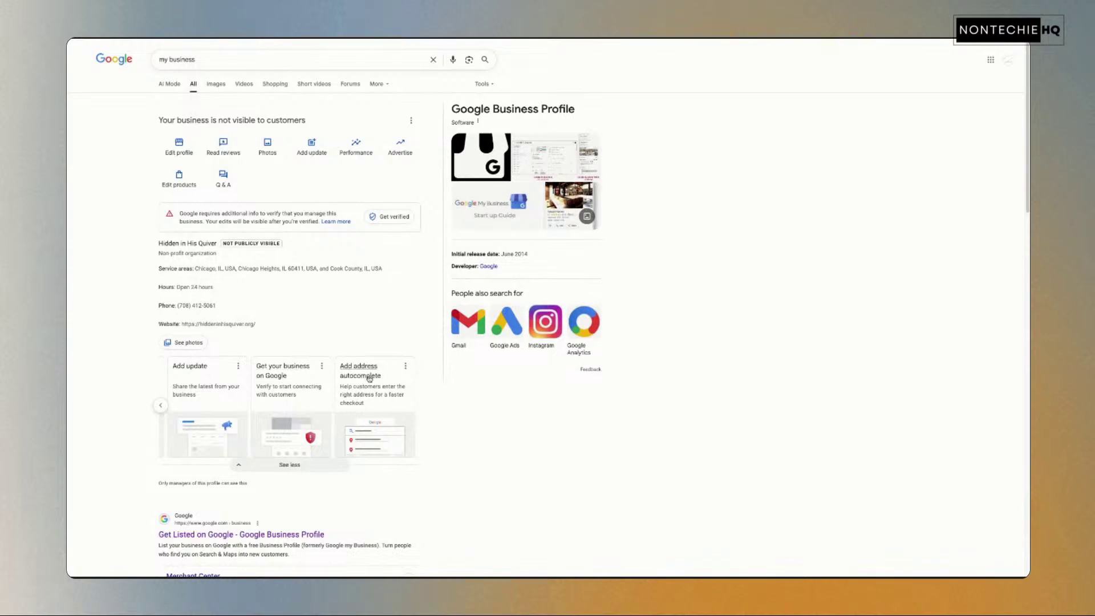
pyautogui.click(366, 377)
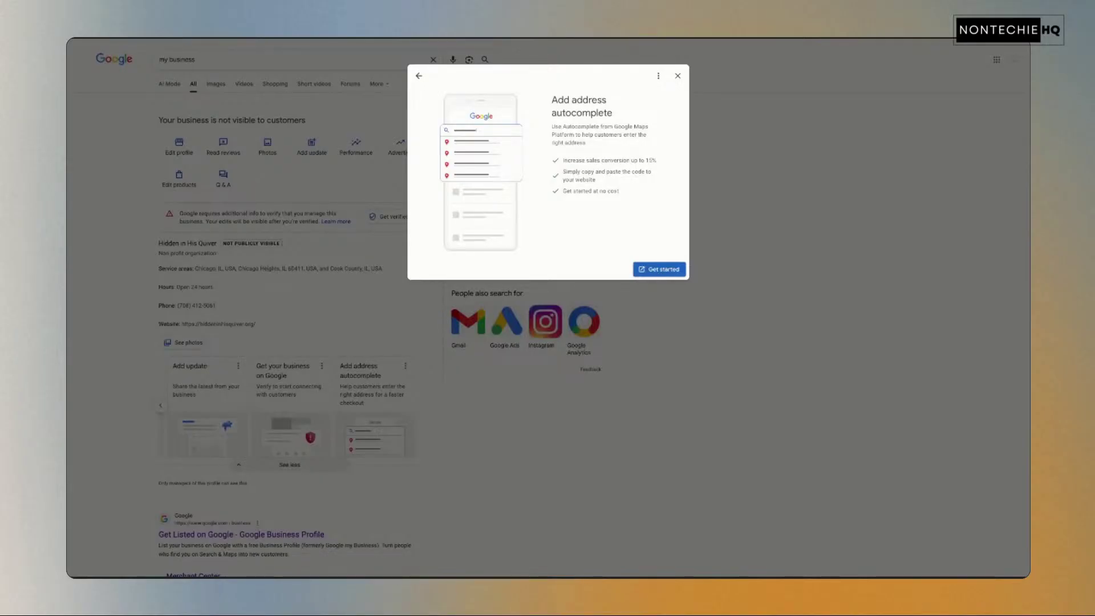
pyautogui.click(677, 74)
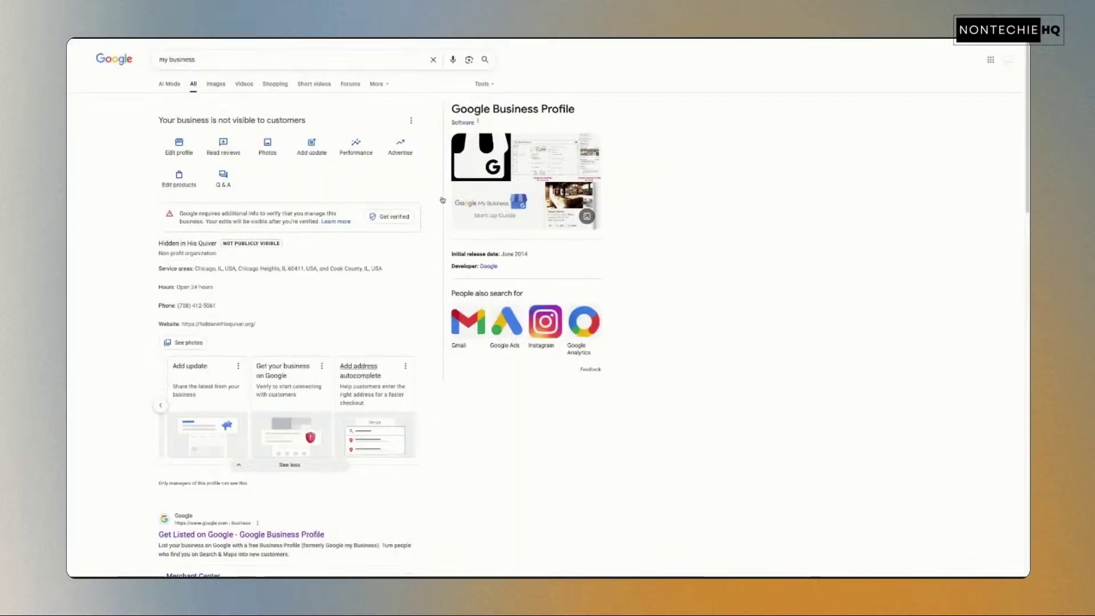
pyautogui.scroll(-3, 290, 342)
pyautogui.scroll(3, 290, 342)
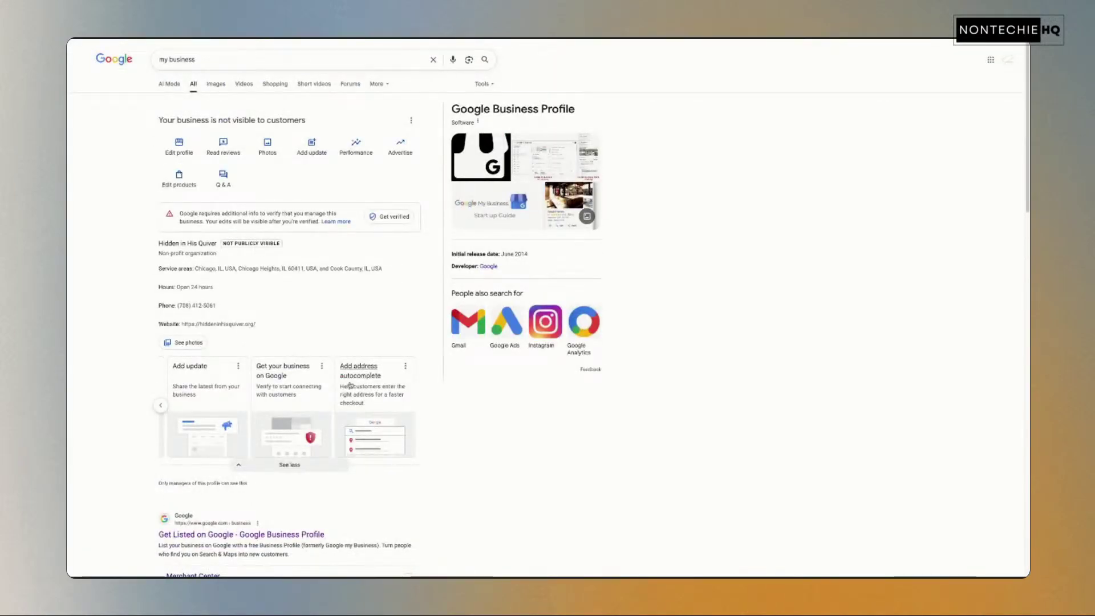
pyautogui.click(161, 406)
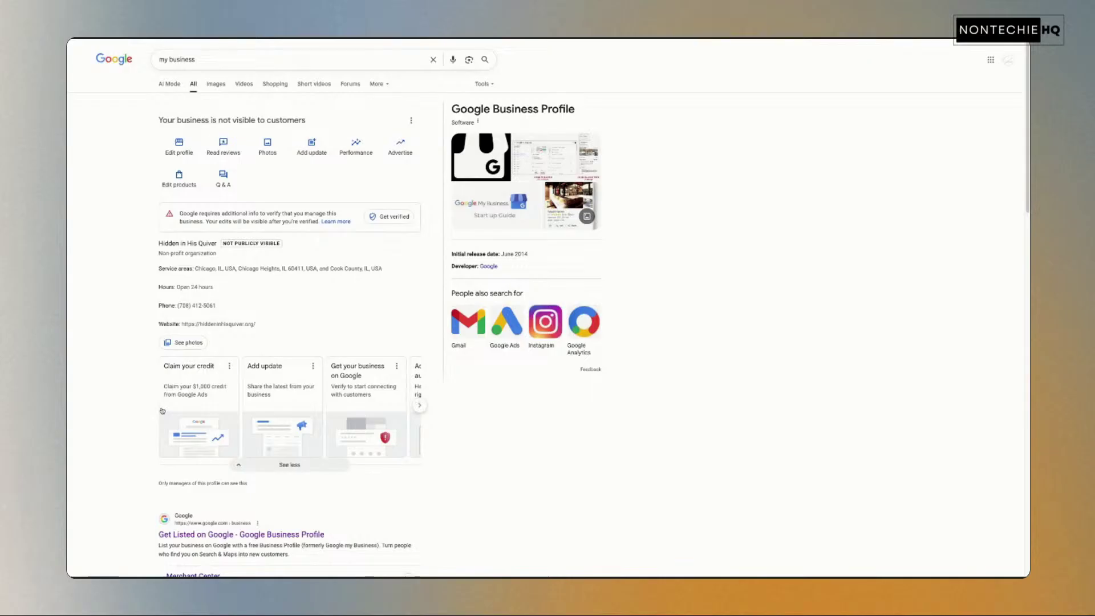
pyautogui.click(185, 344)
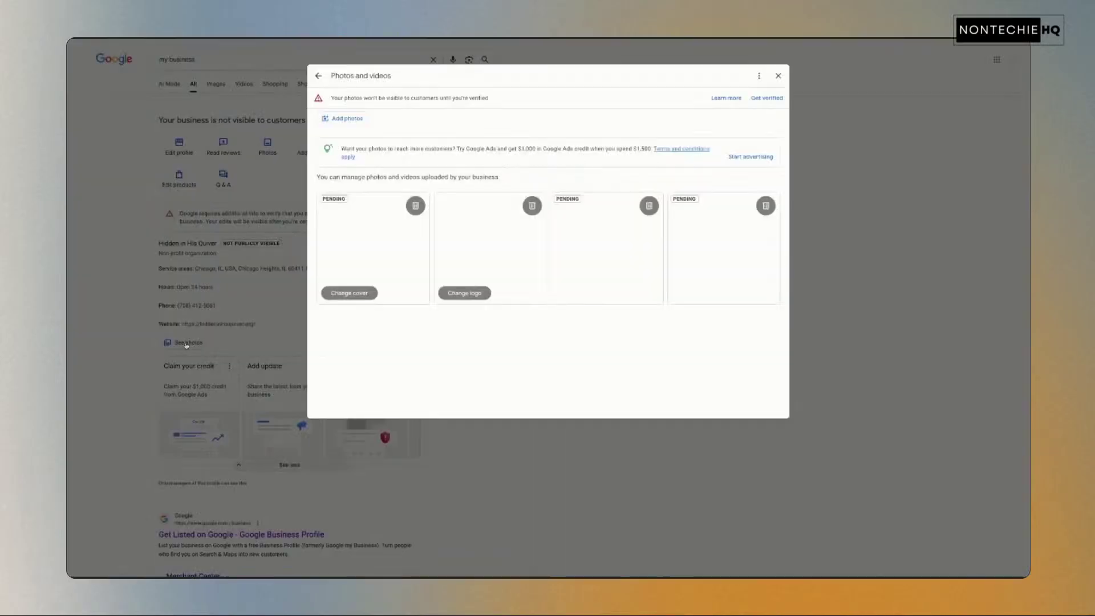
pyautogui.click(193, 334)
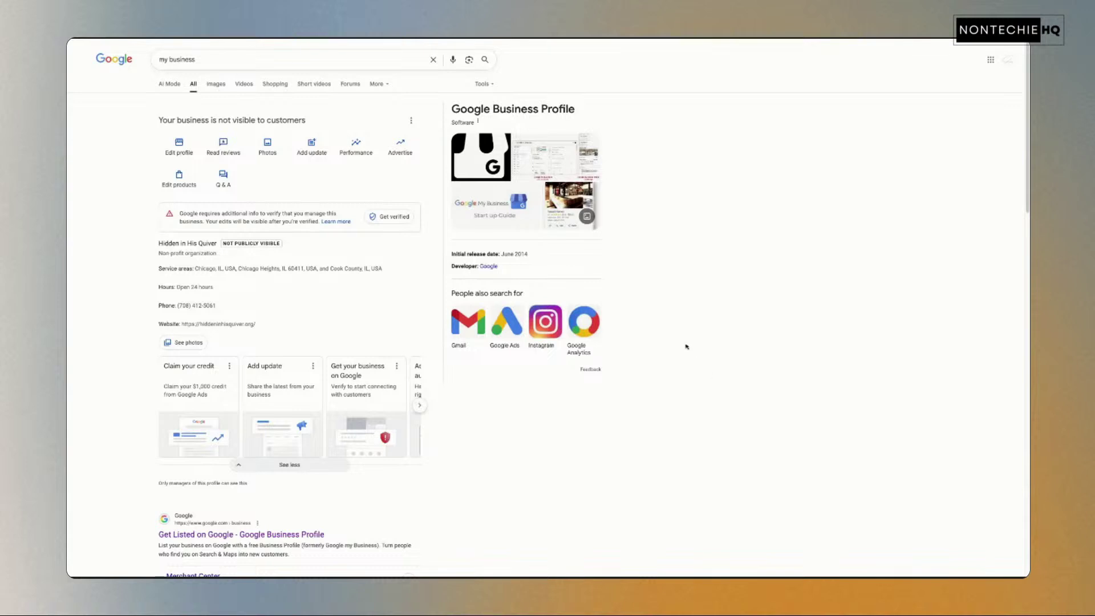
pyautogui.click(416, 122)
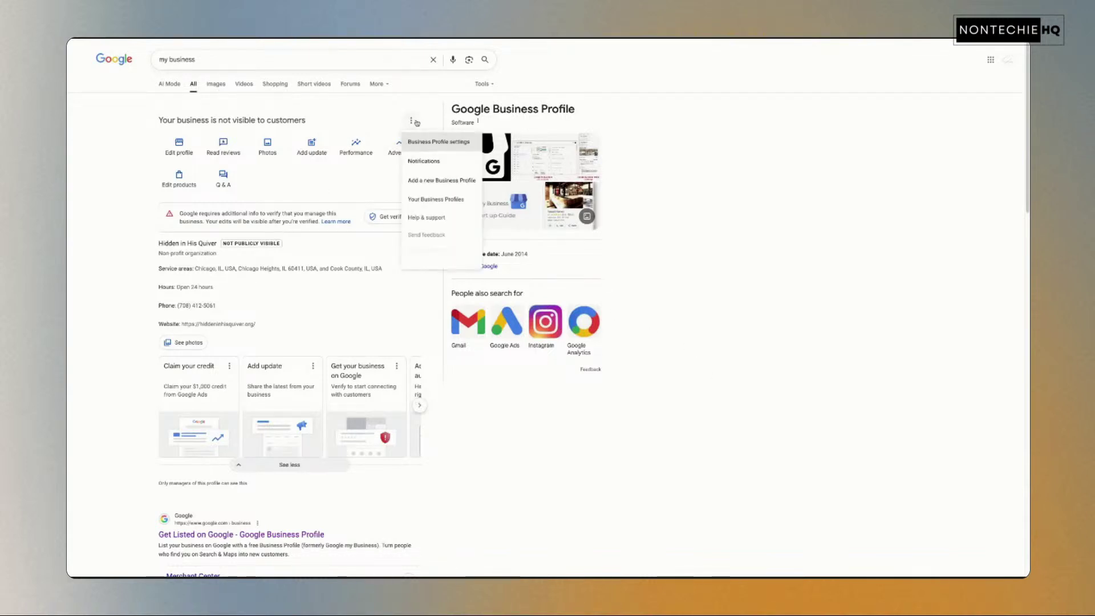
pyautogui.click(439, 165)
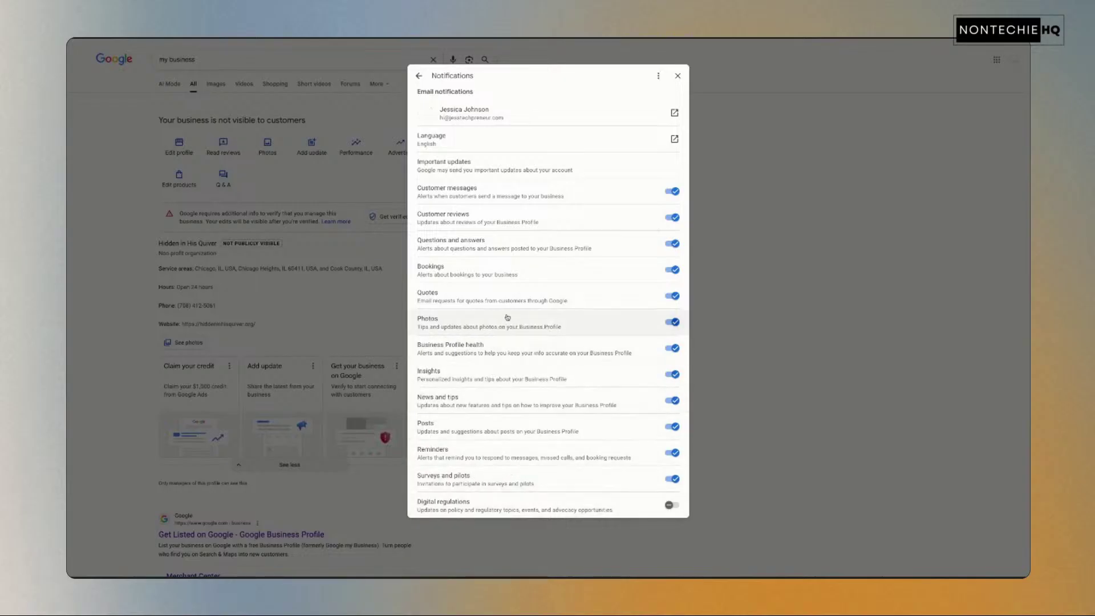
pyautogui.click(678, 77)
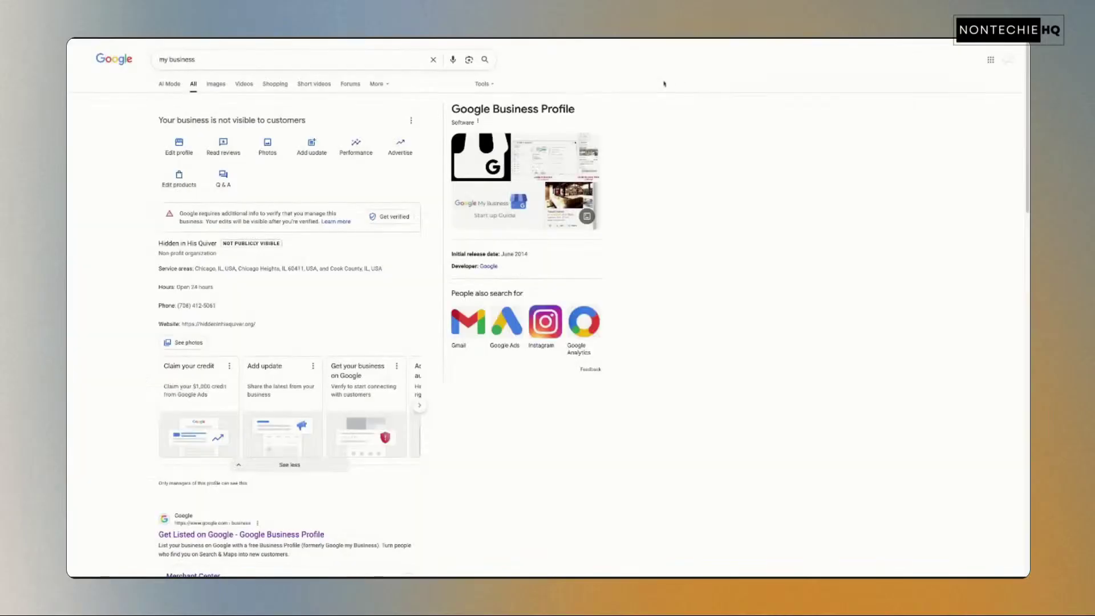
pyautogui.click(411, 121)
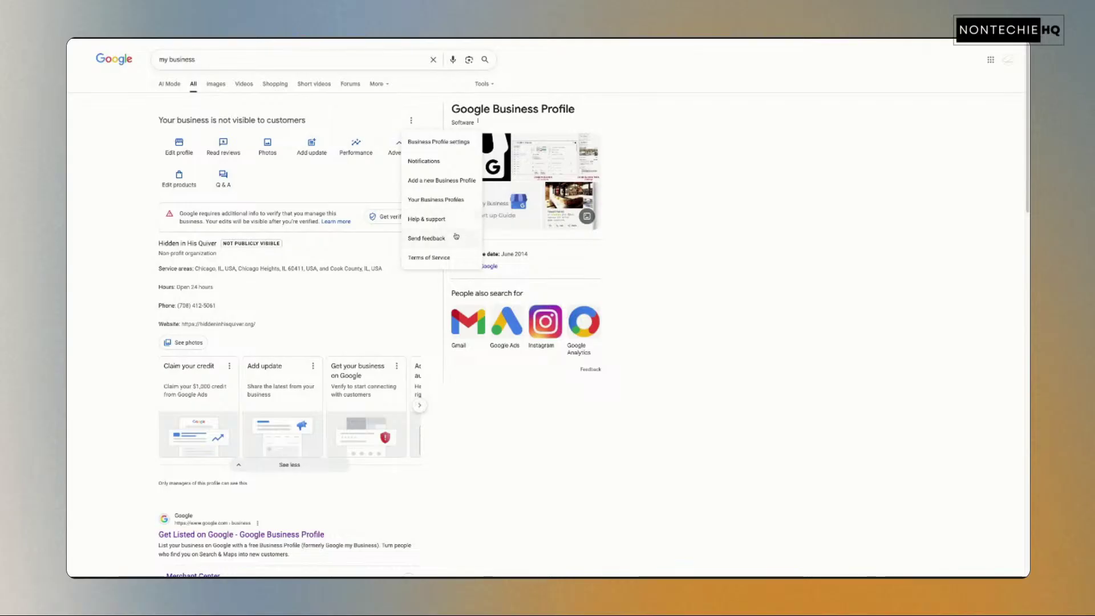
pyautogui.click(778, 279)
pyautogui.scroll(-10, 309, 343)
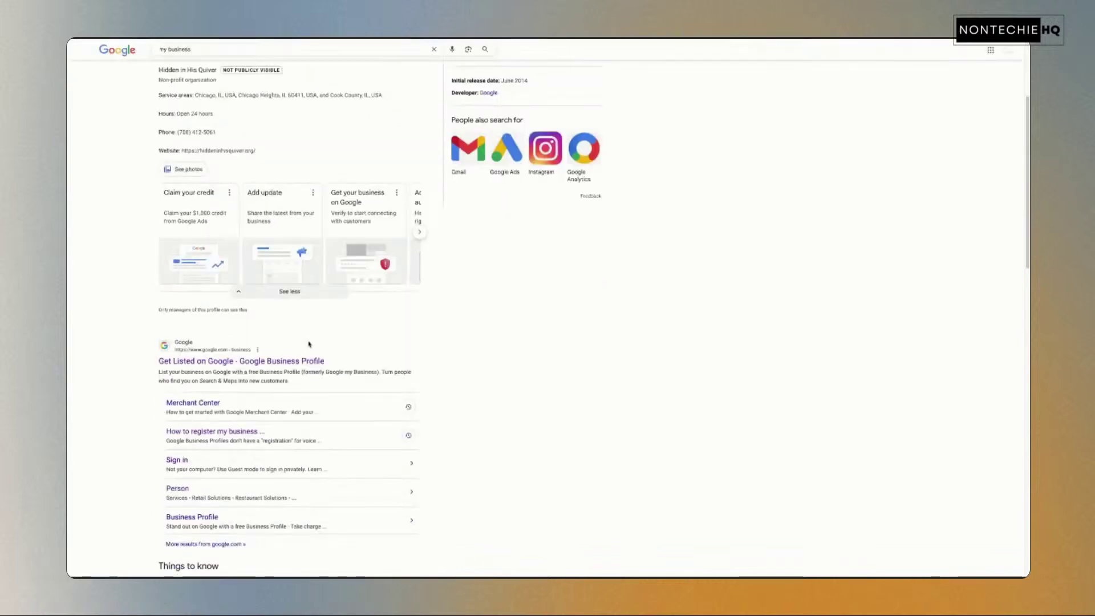